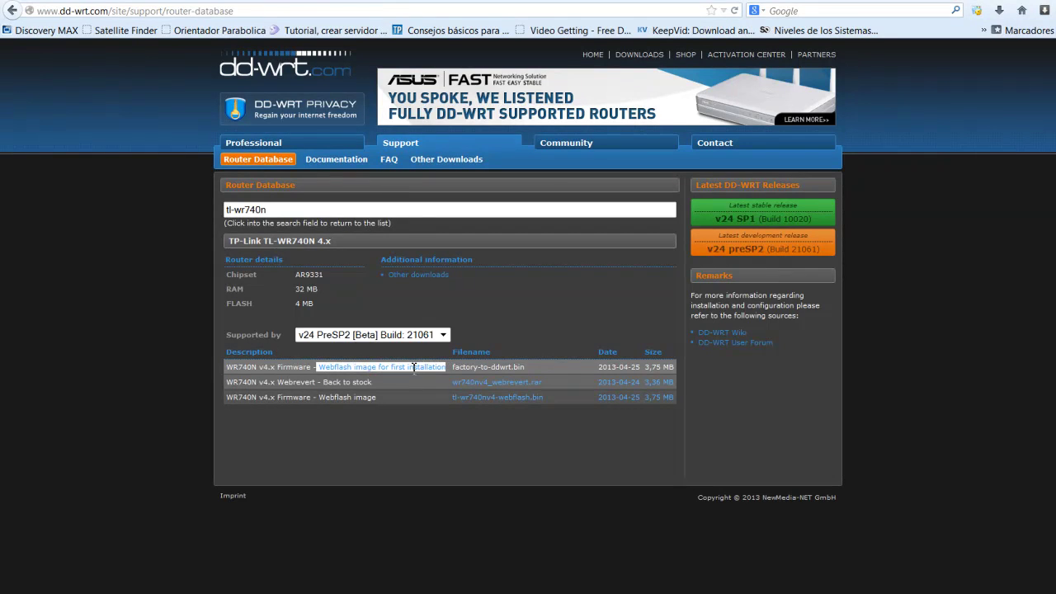
Start downloading the factory-to-ddwrt.bin firmware file, then cancel the save.
left_click(443, 370)
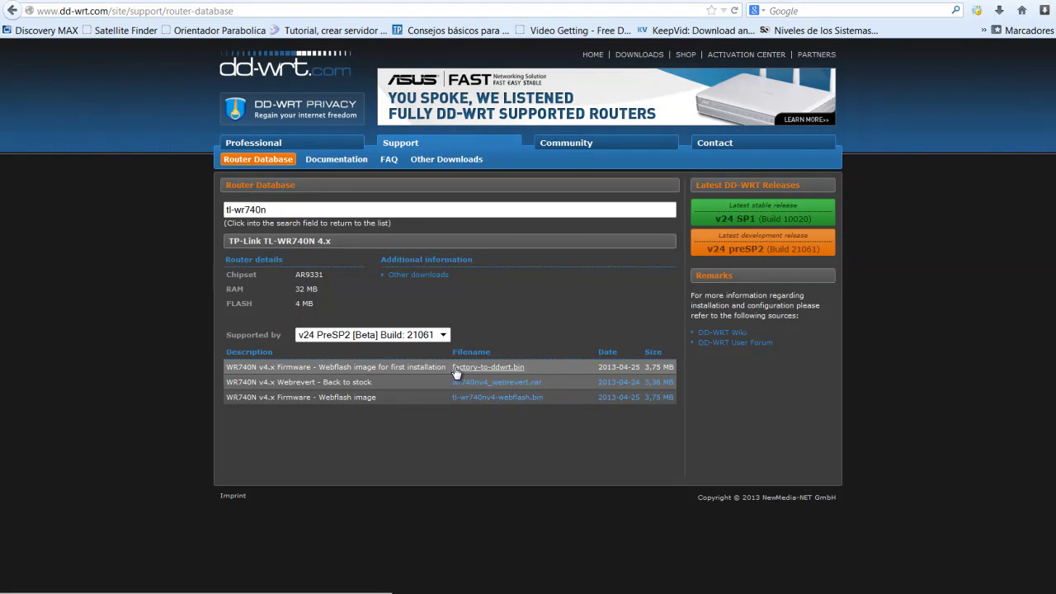
left_click(505, 368)
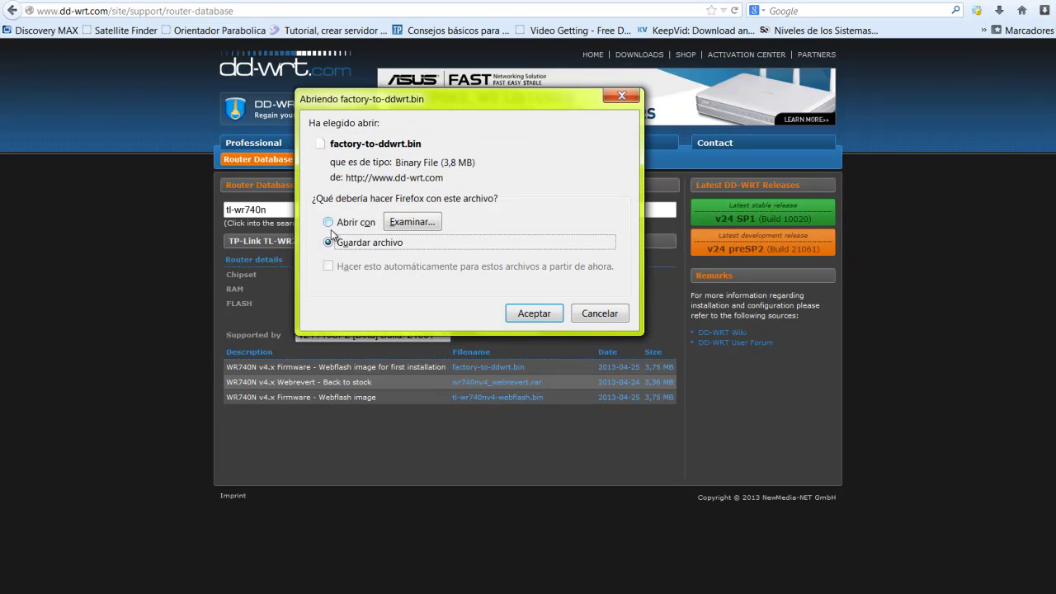
left_click(529, 318)
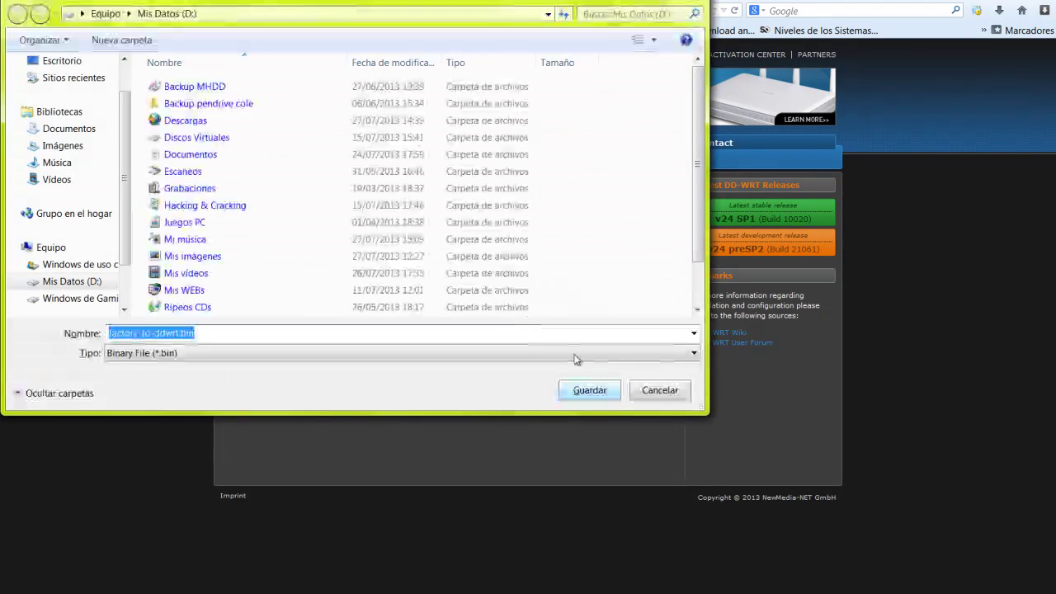
scroll(697, 247, "down", 1)
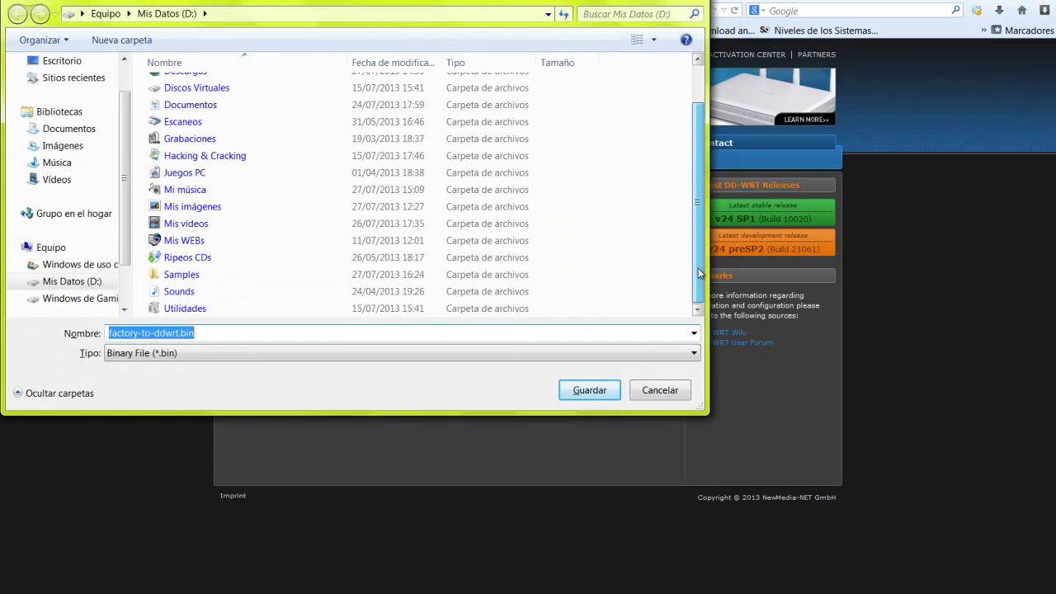
left_click_drag(705, 300, 711, 177)
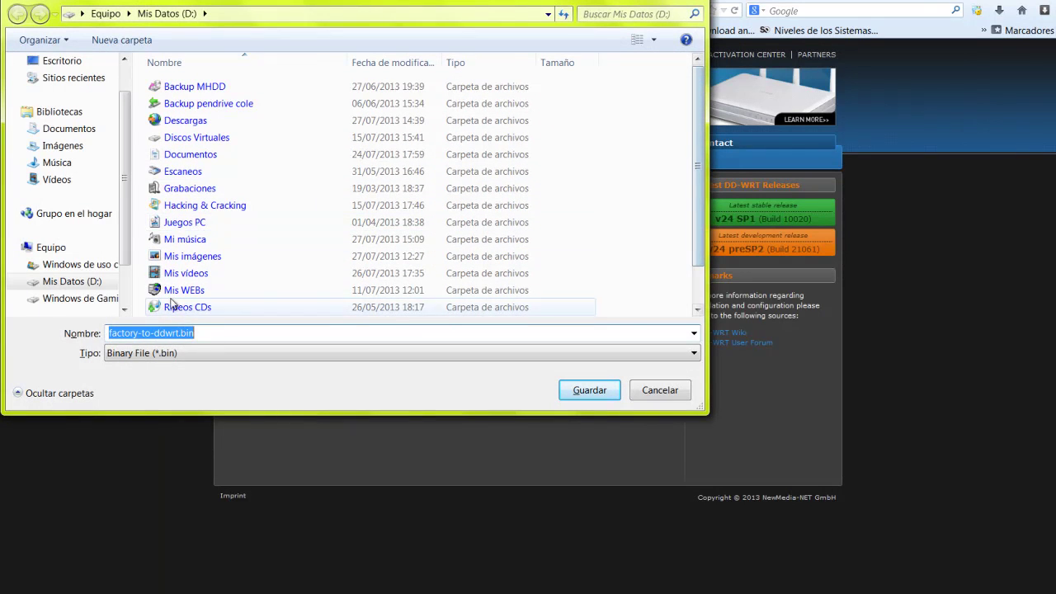
left_click(664, 390)
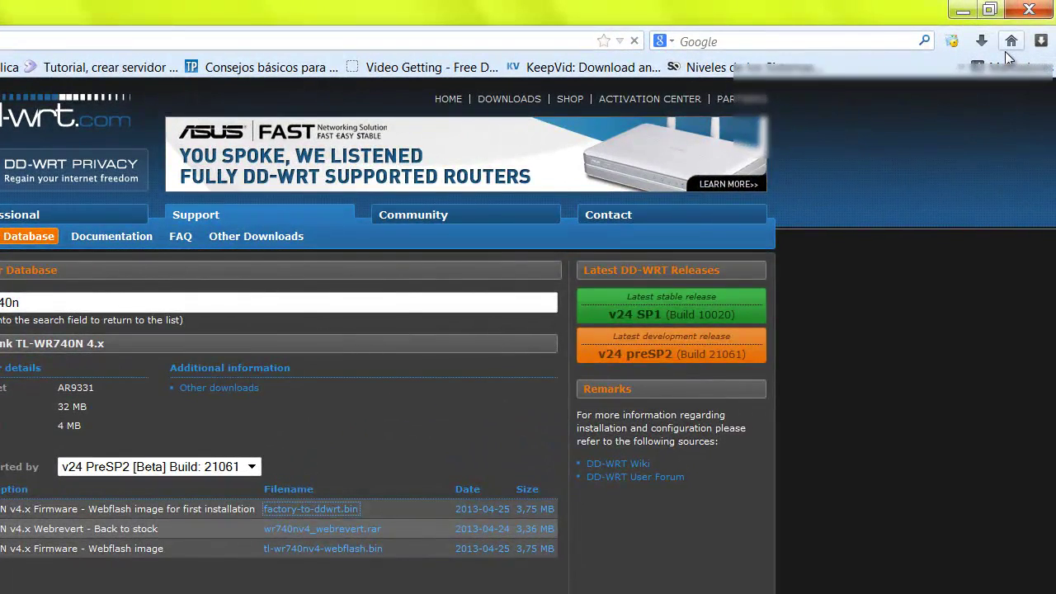
Go to the Google España home page and select the URL in the address bar.
left_click(1005, 51)
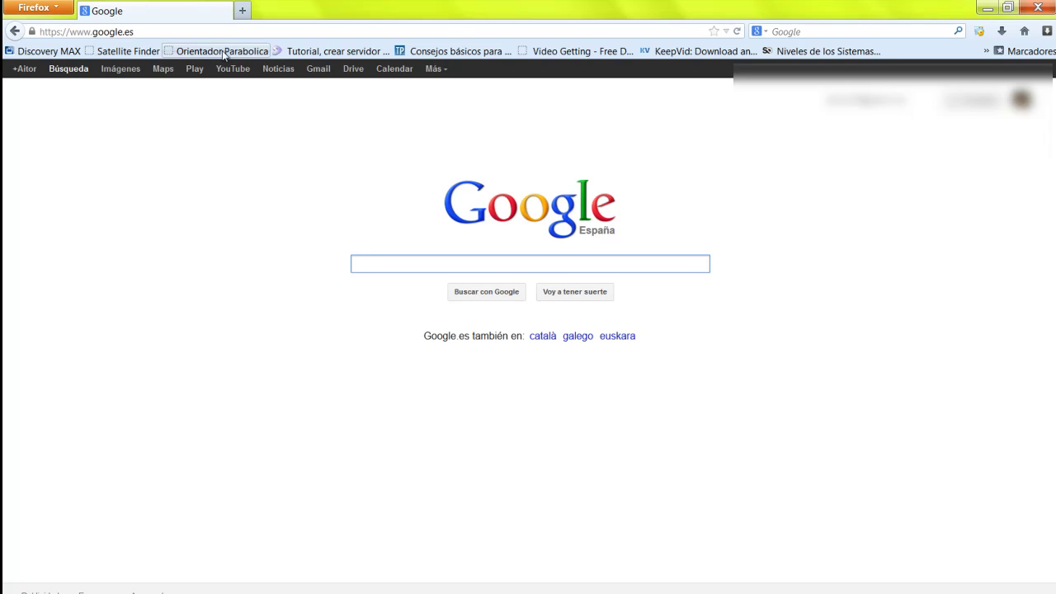
left_click(172, 36)
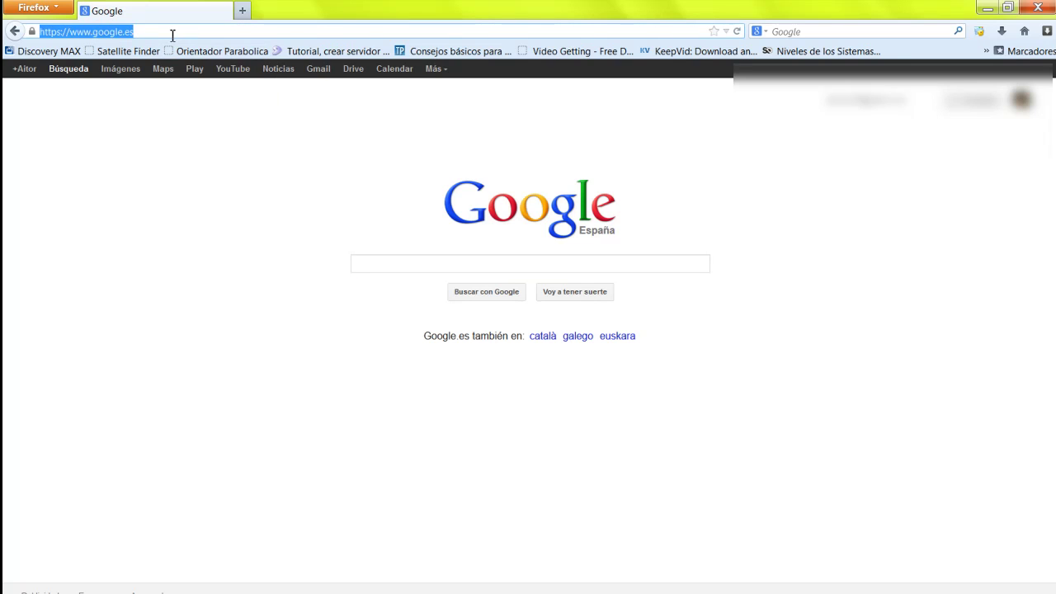
left_click(357, 267)
left_click(737, 274)
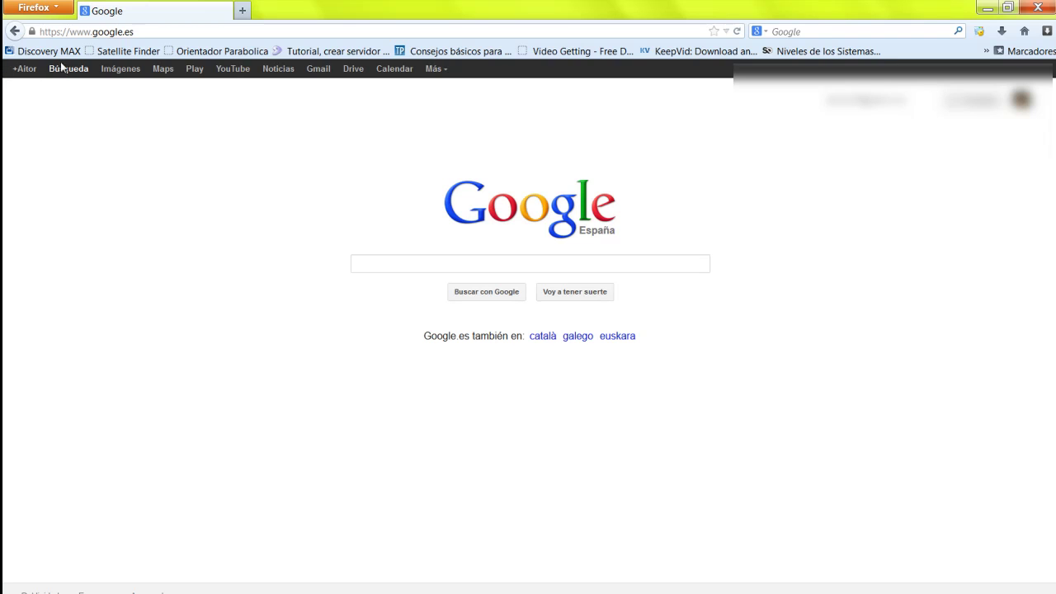
left_click(86, 31)
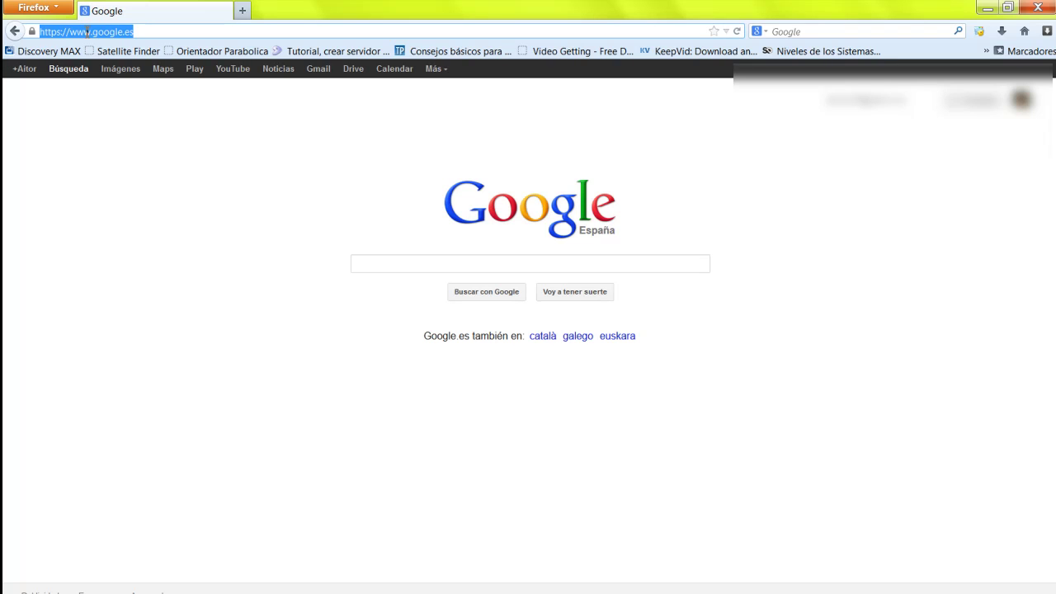
Load the router's DD-WRT panel at 192.168.2.1.
type("1")
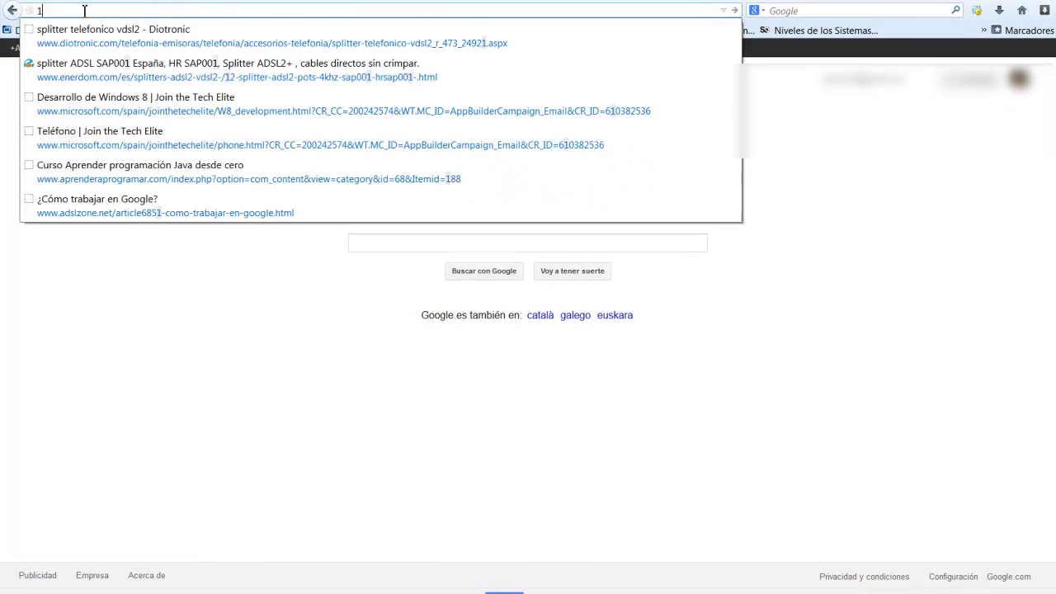
type("92")
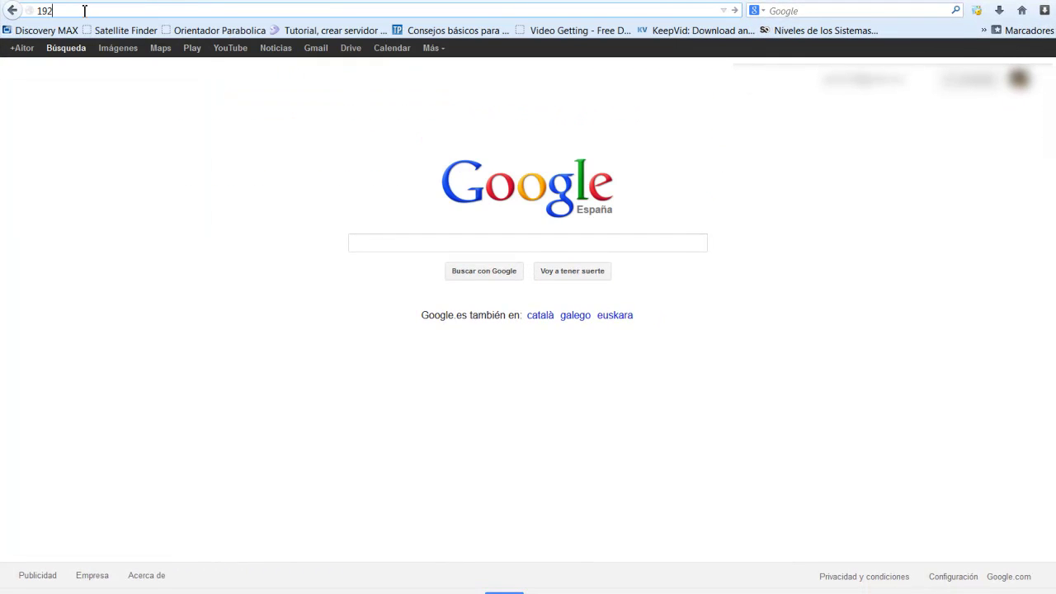
type(".168.2.1")
key("Return")
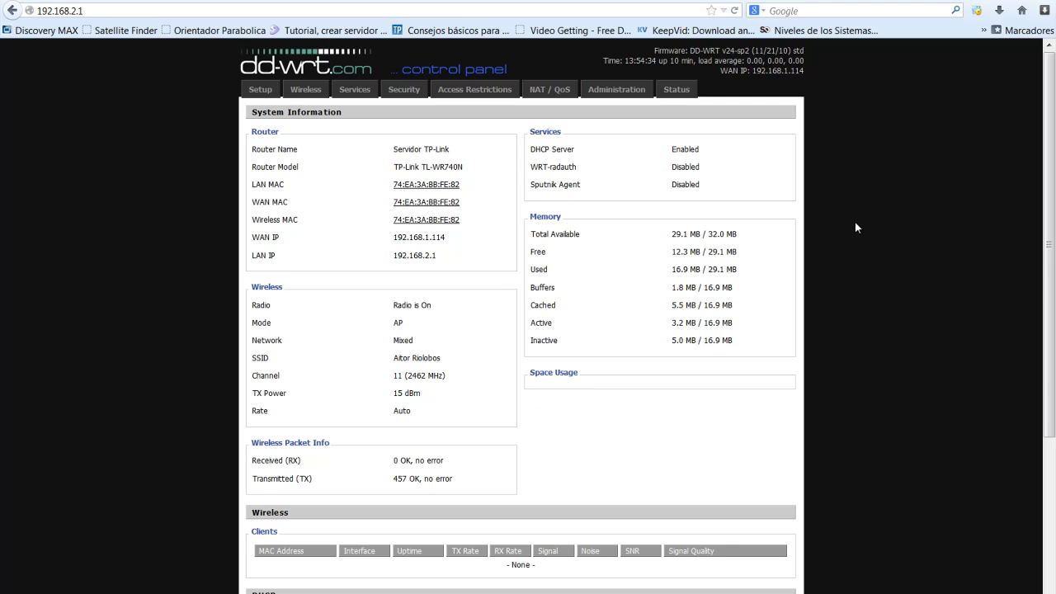
scroll(850, 228, "down", 5)
scroll(850, 228, "up", 5)
scroll(851, 235, "down", 3)
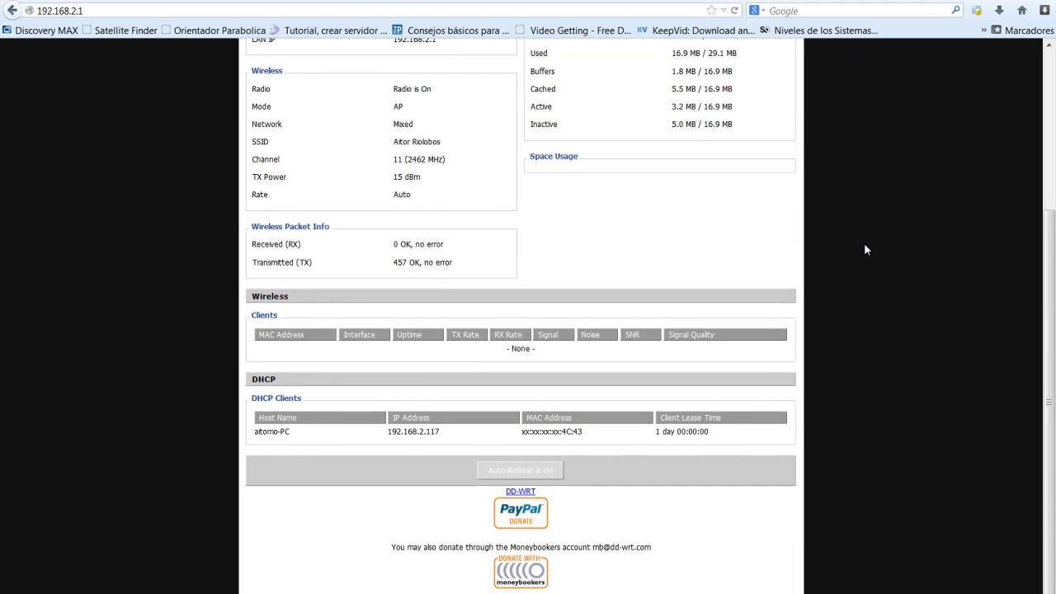
scroll(864, 249, "up", 1)
right_click(863, 243)
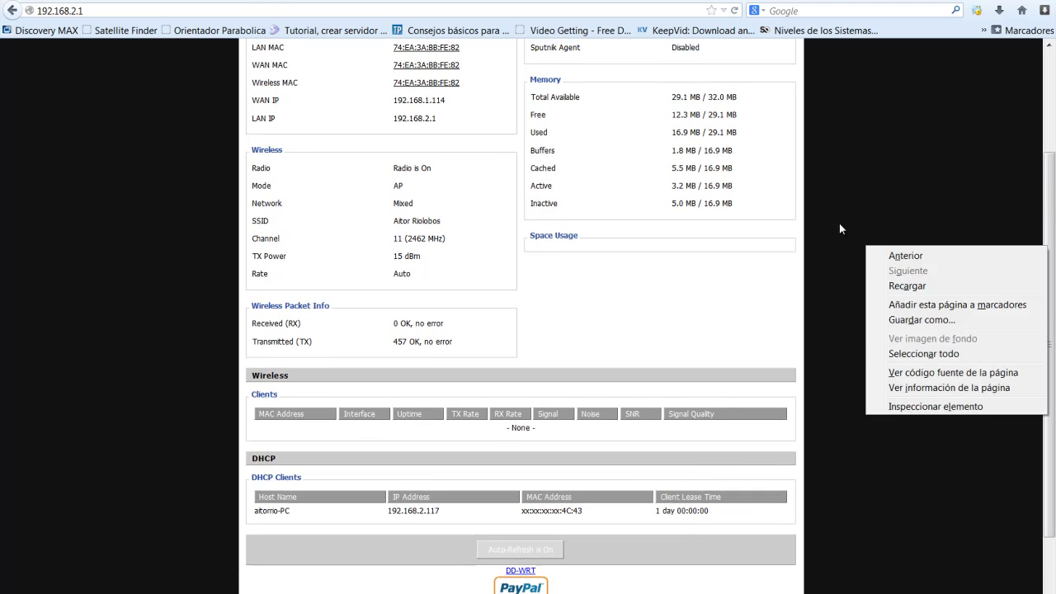
key("r")
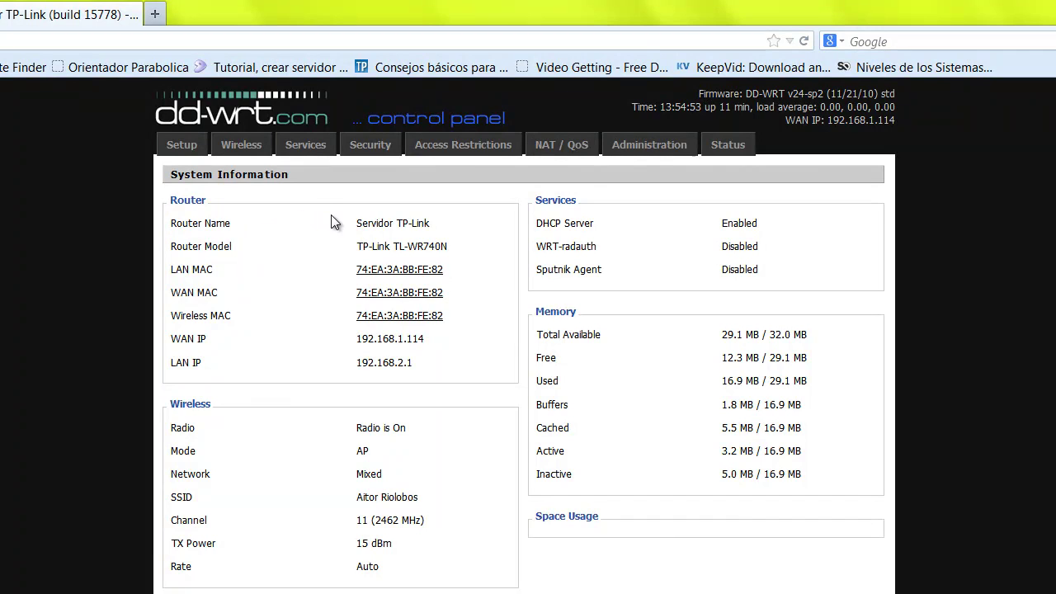
double_click(375, 223)
double_click(370, 244)
left_click_drag(409, 247, 450, 247)
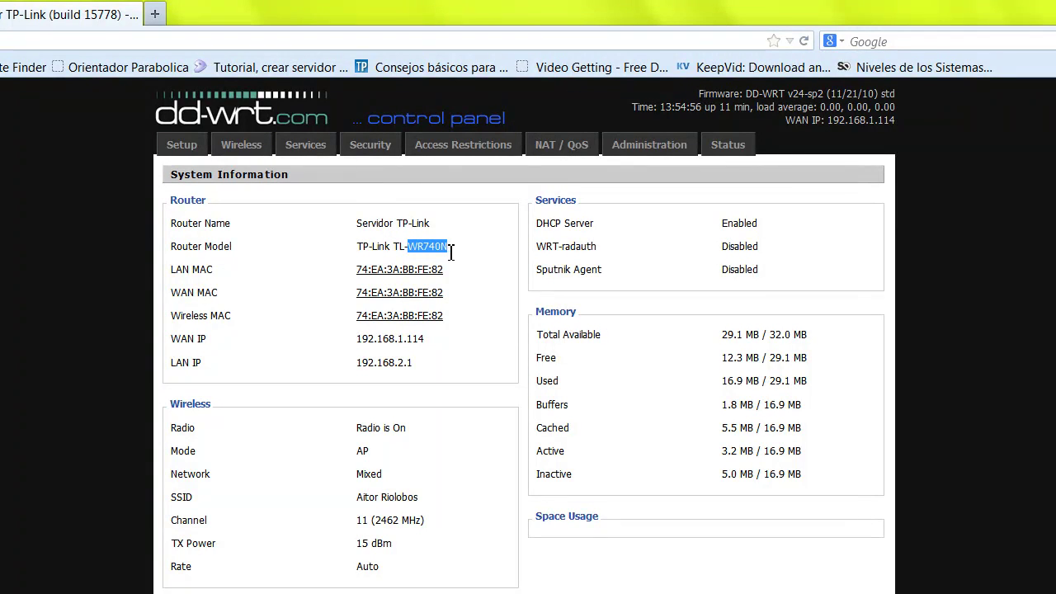
left_click(451, 247)
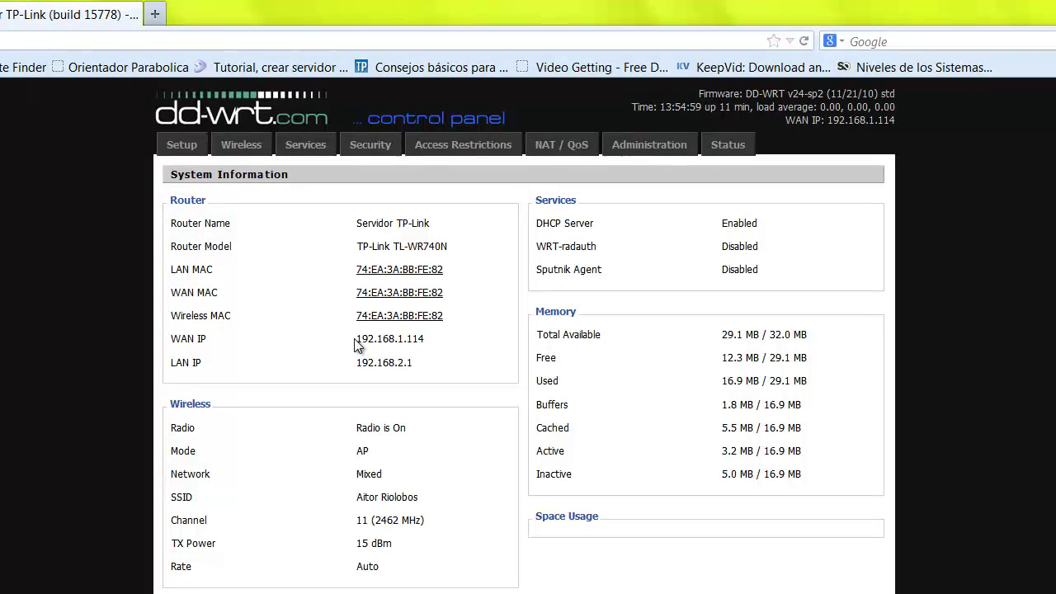
left_click_drag(357, 345, 434, 338)
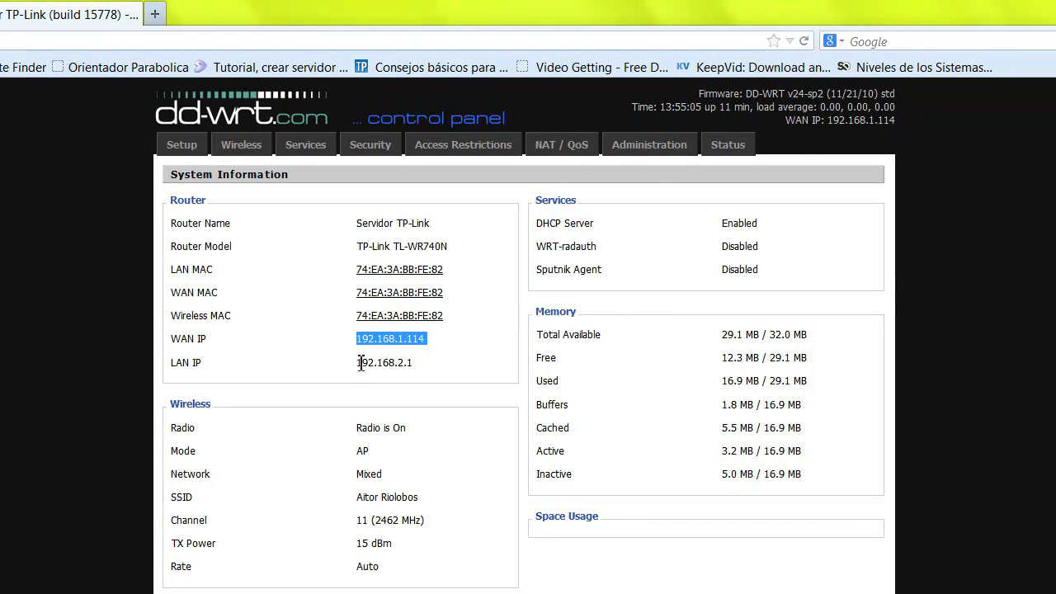
left_click_drag(358, 360, 423, 368)
left_click(423, 368)
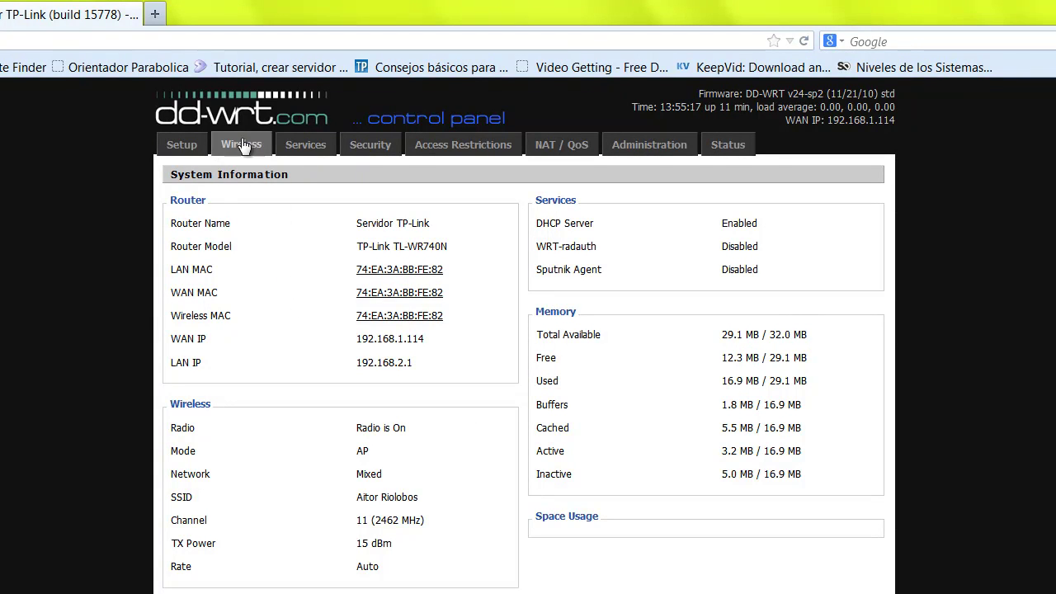
Open Setup and sign in with the router's administrator username and password.
left_click(197, 143)
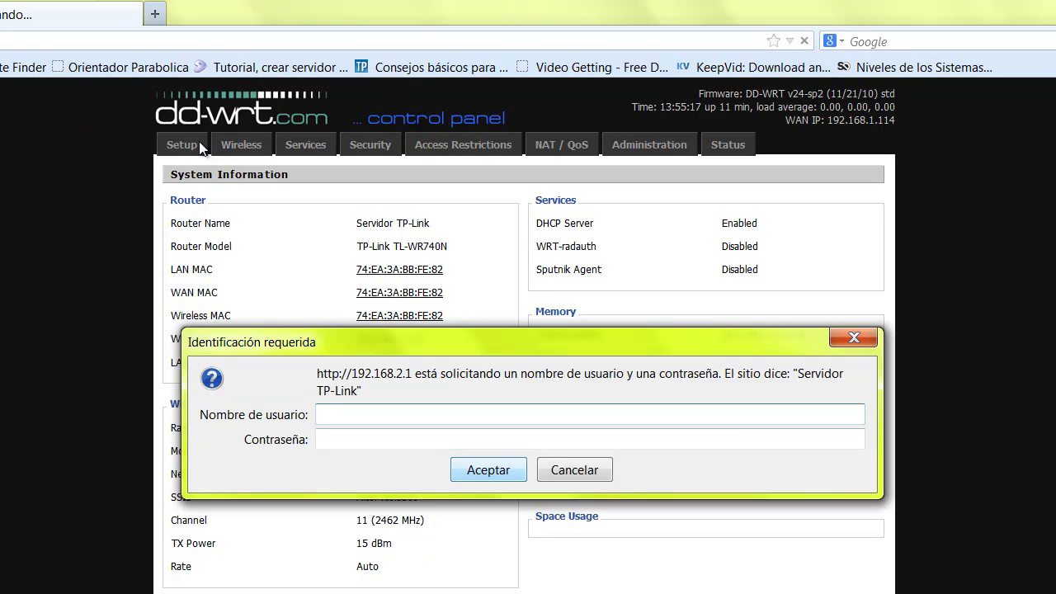
key("Tab")
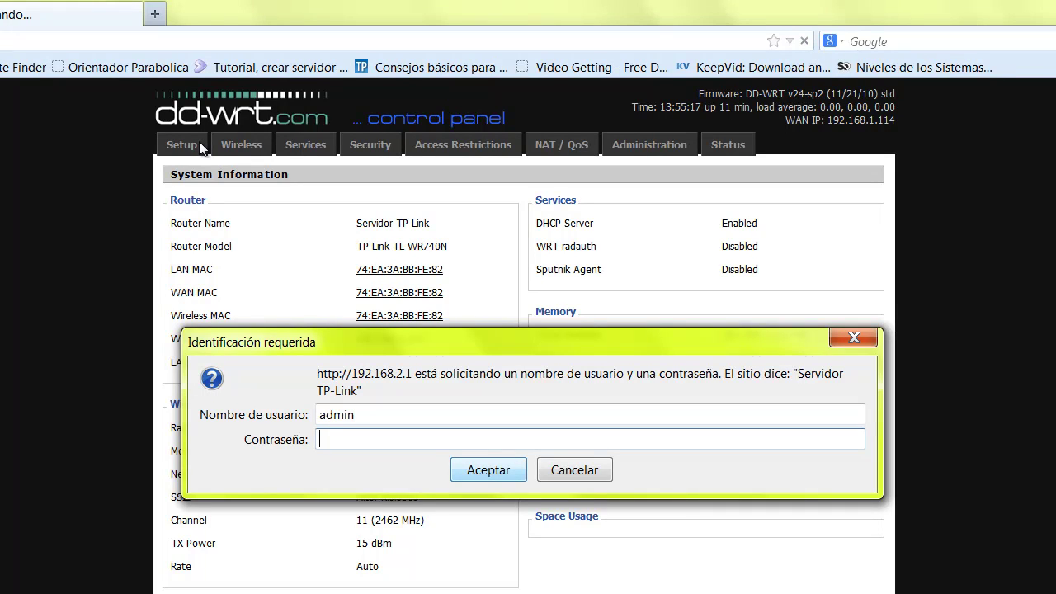
key("Return")
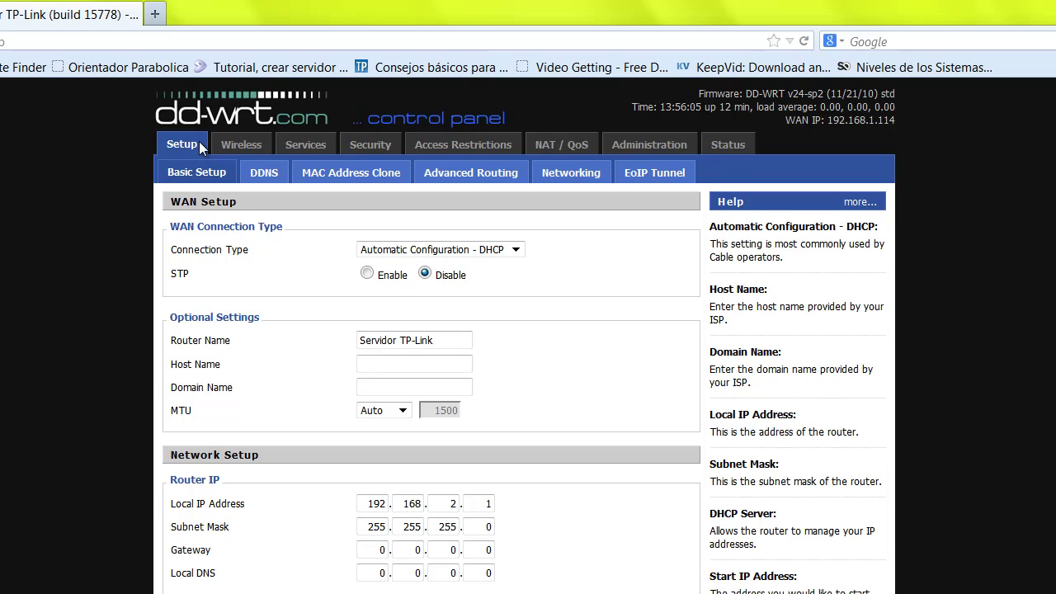
Keep the WAN connection type as Automatic Configuration - DHCP, then go to DDNS.
left_click(423, 249)
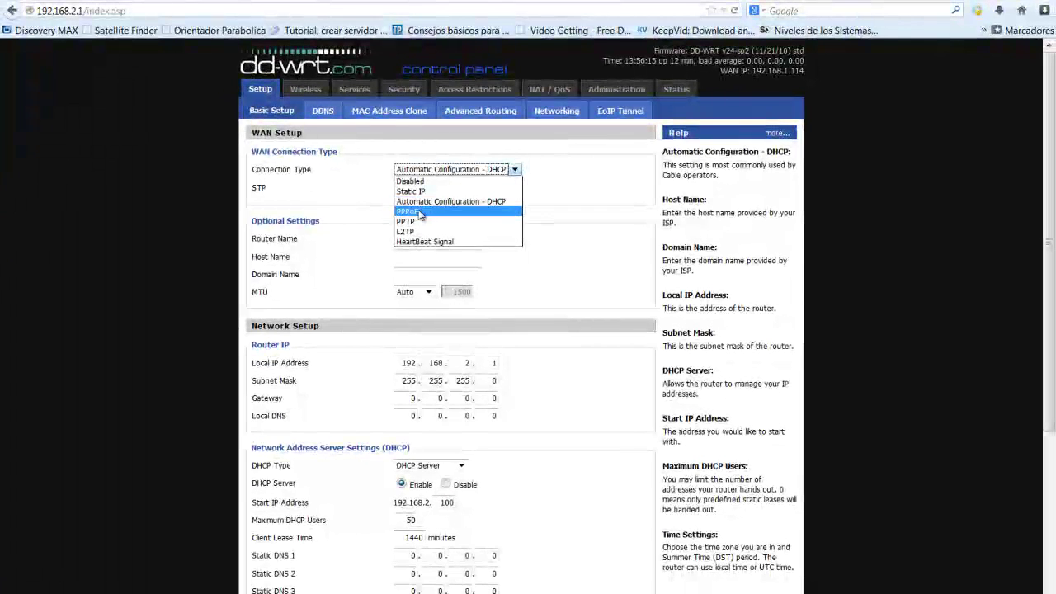
left_click(589, 205)
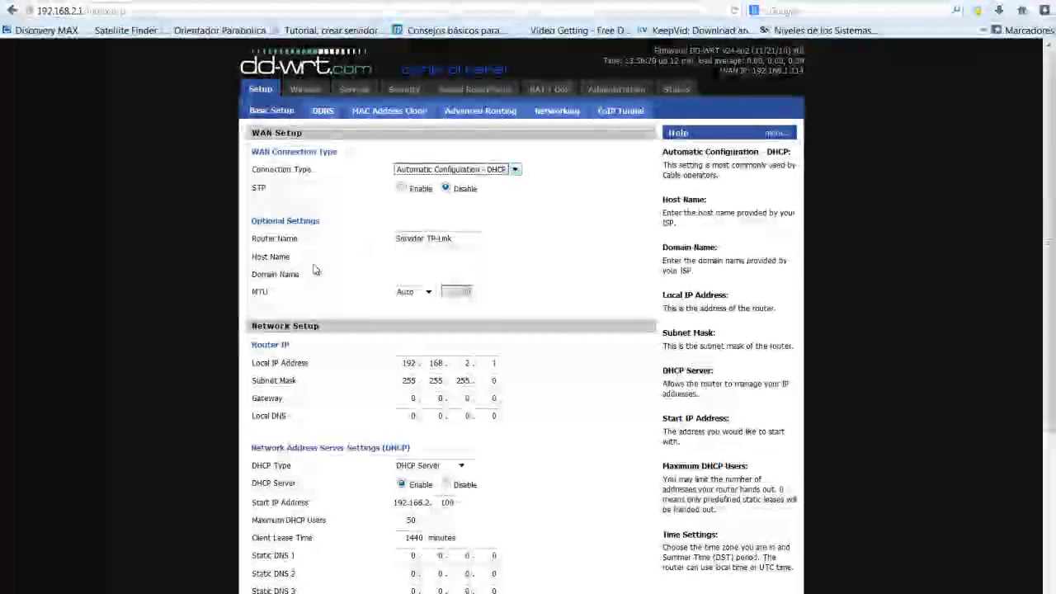
scroll(338, 326, "down", 3)
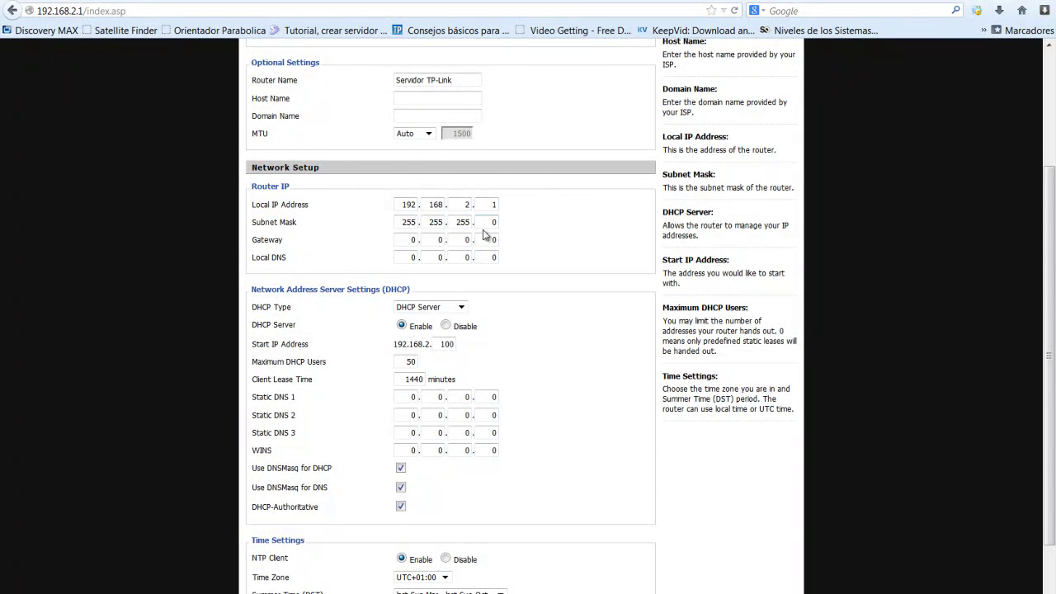
scroll(482, 236, "down", 2)
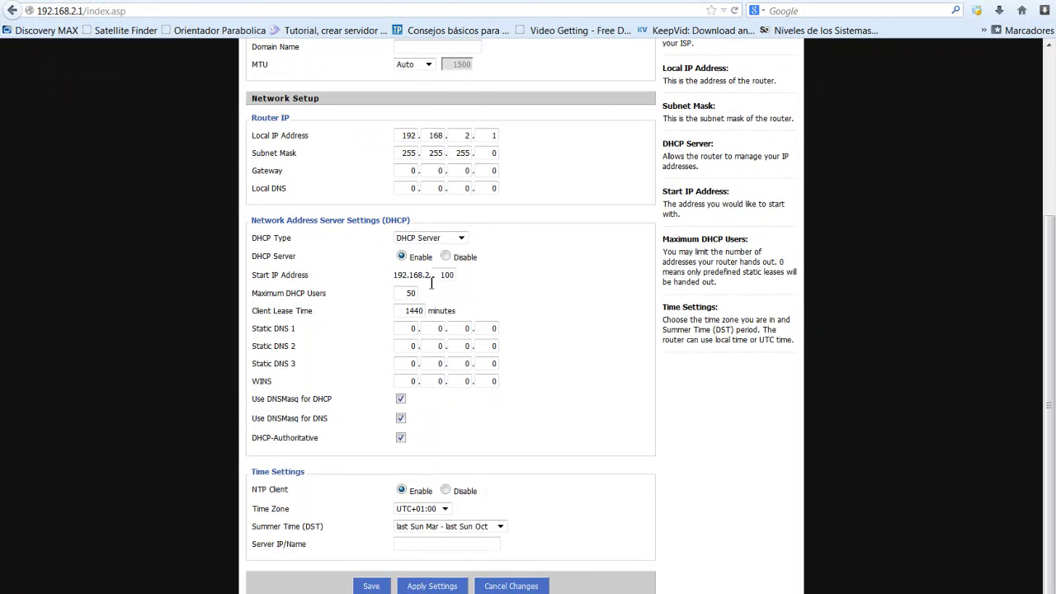
scroll(481, 305, "up", 1)
scroll(481, 304, "up", 8)
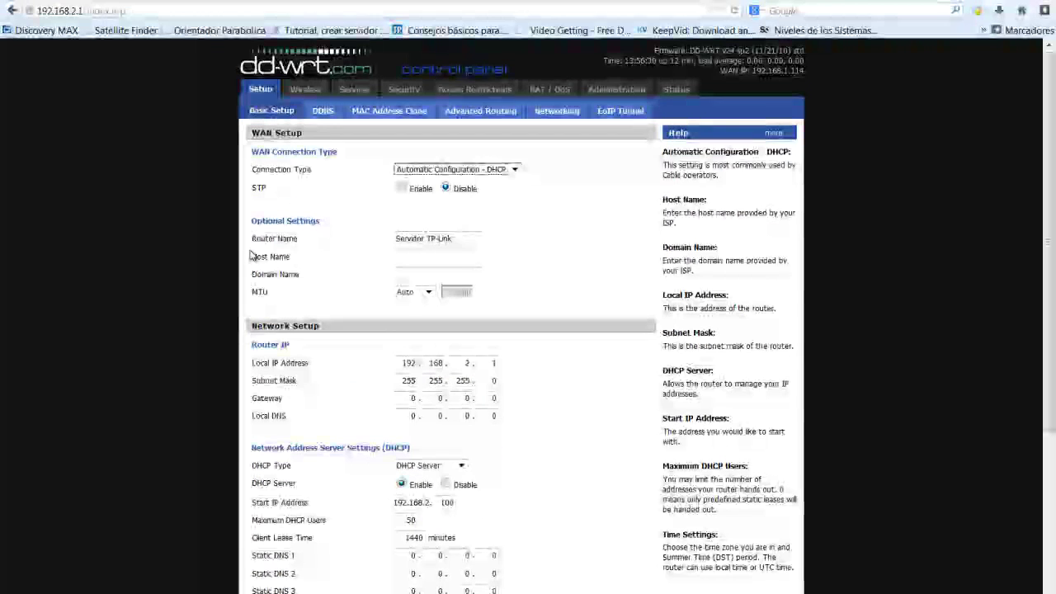
left_click(327, 112)
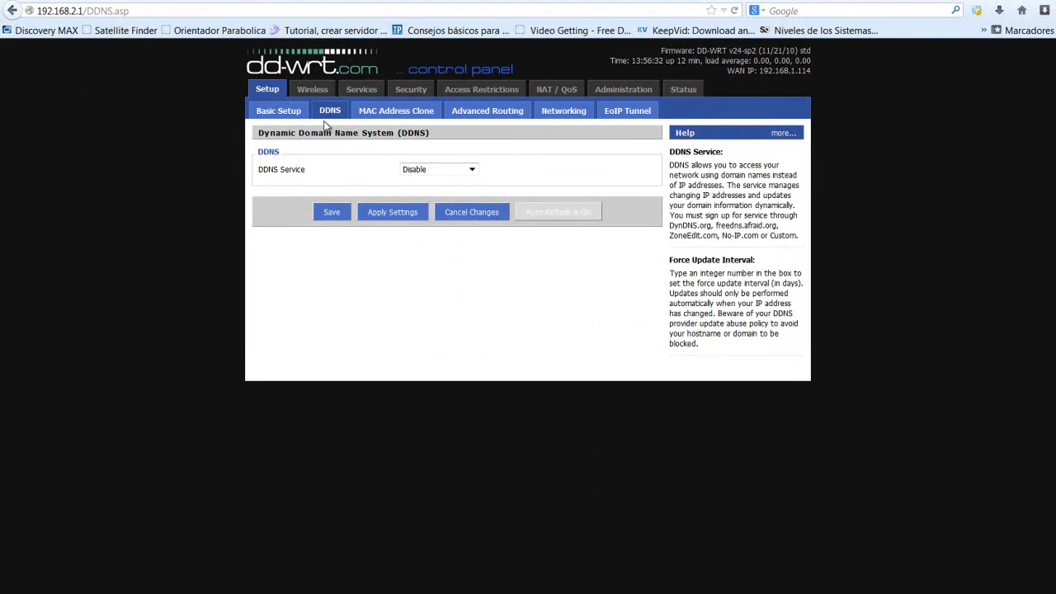
left_click(438, 171)
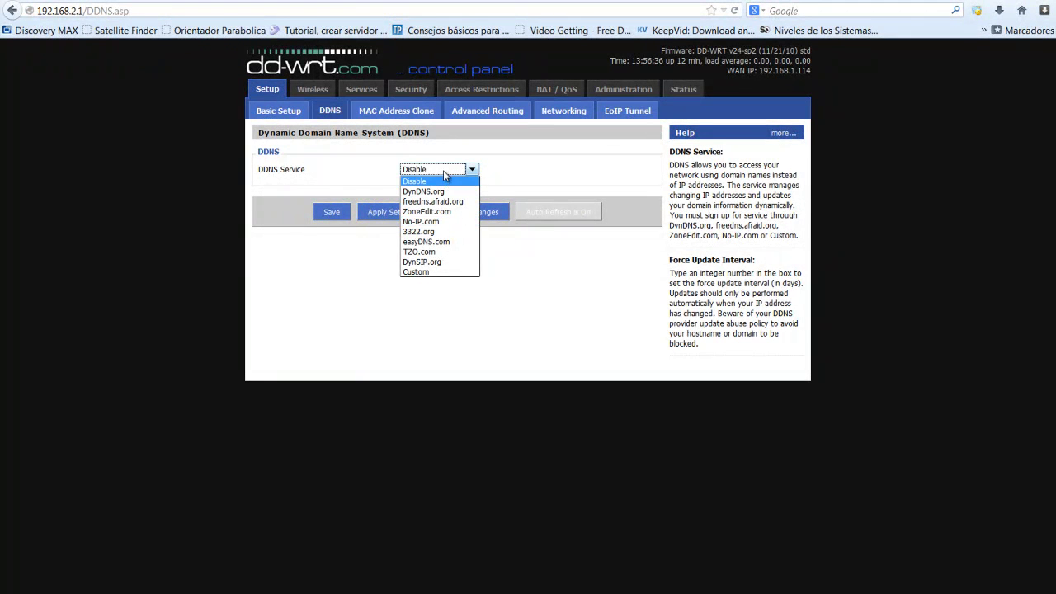
left_click(444, 175)
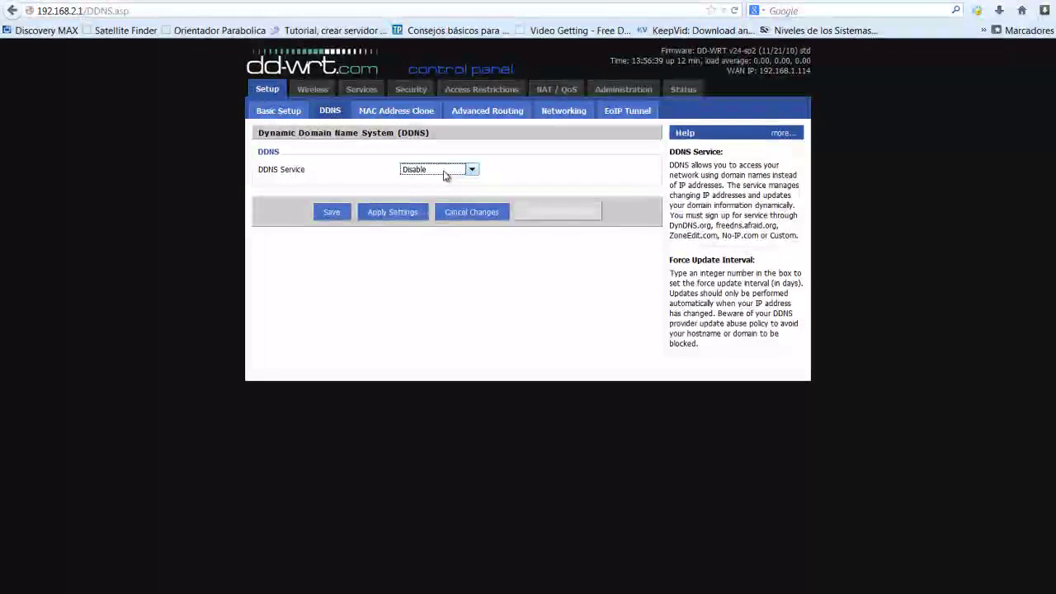
left_click(445, 175)
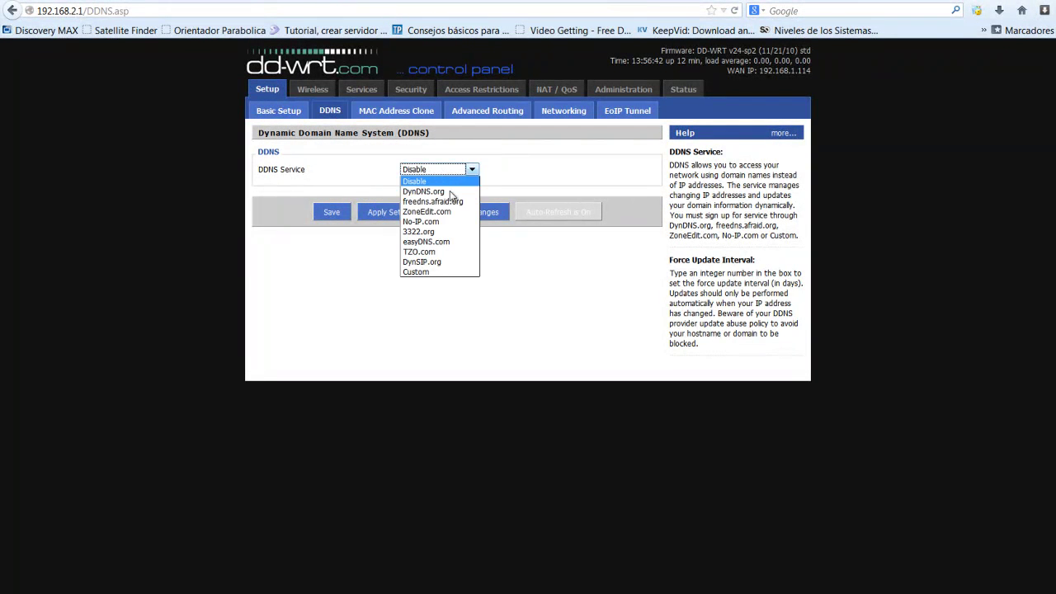
left_click(450, 221)
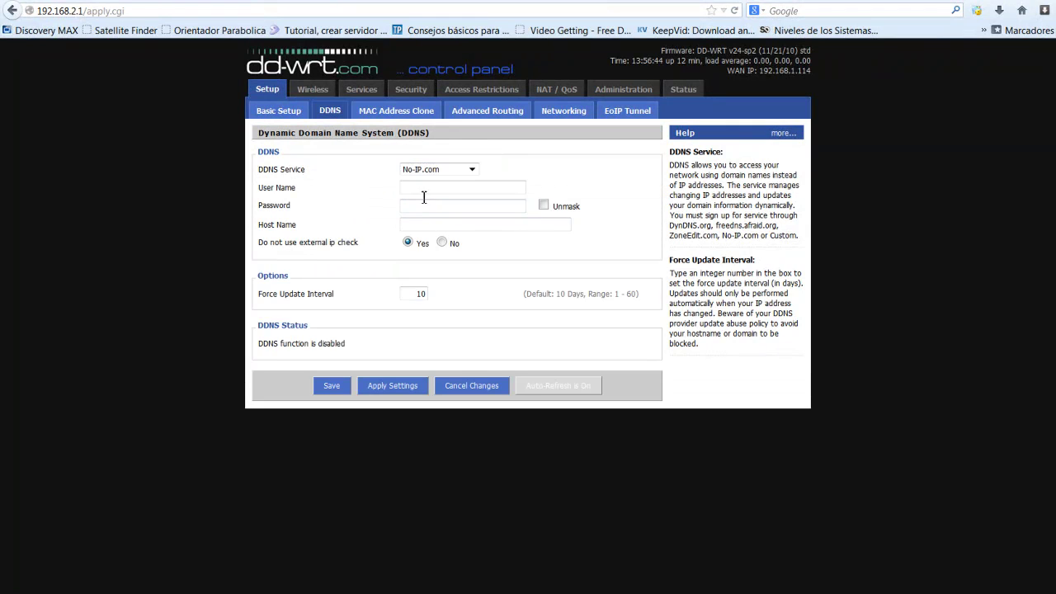
left_click(425, 207)
left_click(516, 226)
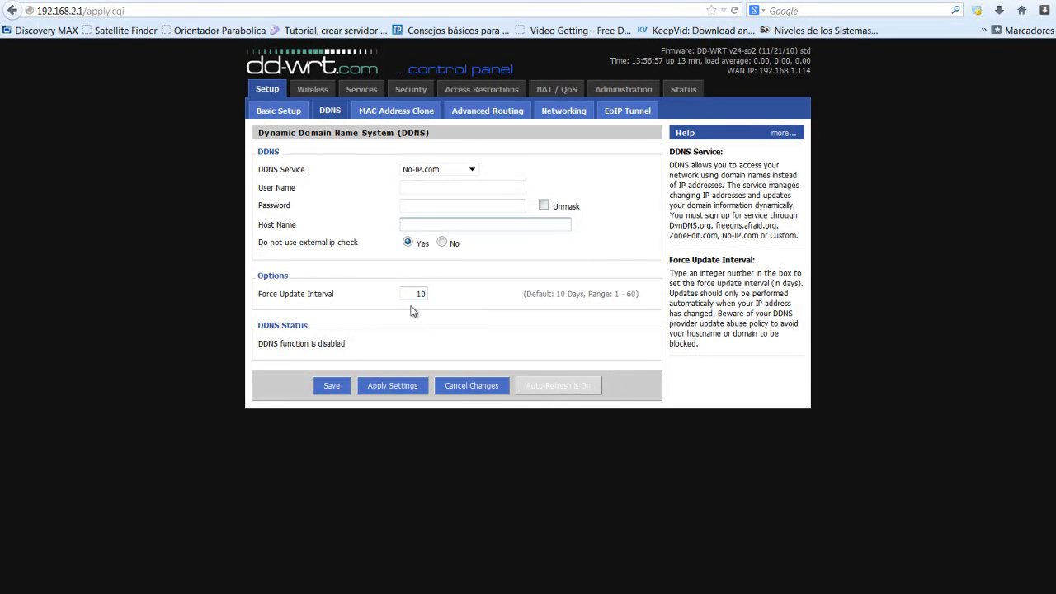
left_click_drag(294, 345, 518, 349)
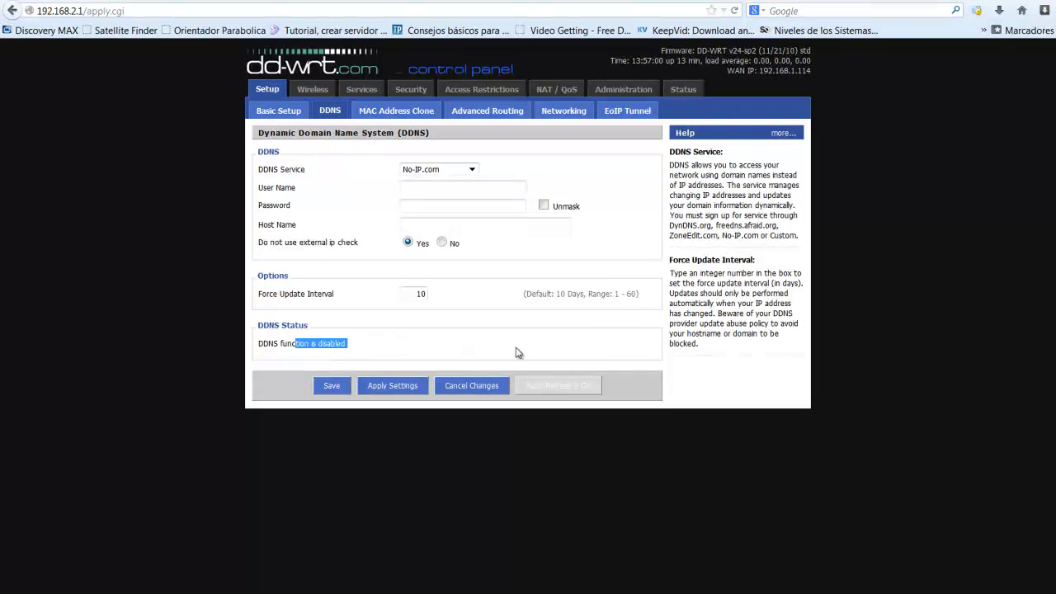
left_click(466, 282)
left_click(442, 170)
left_click(435, 189)
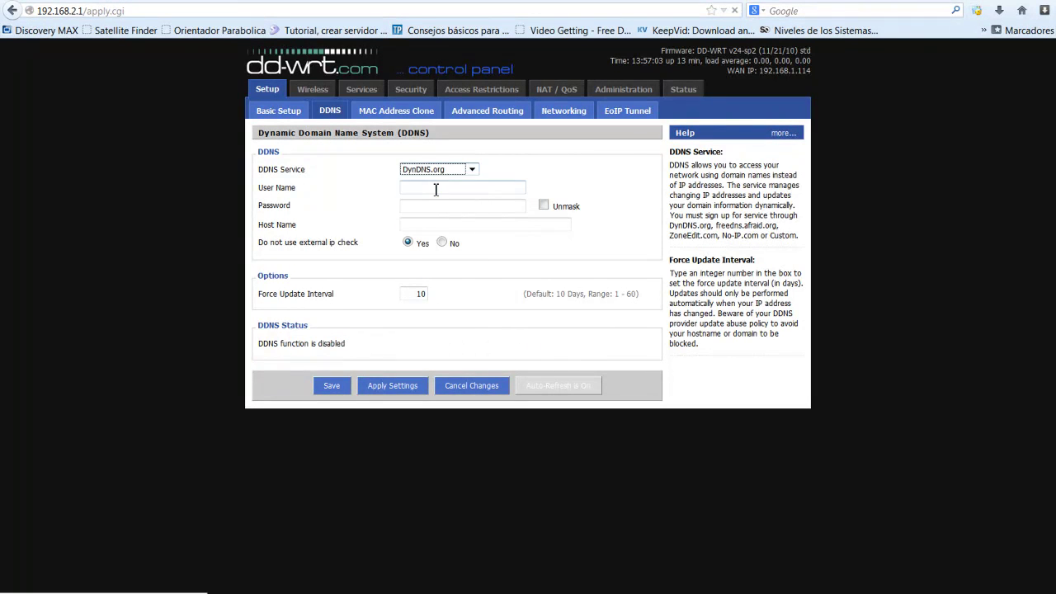
left_click(443, 170)
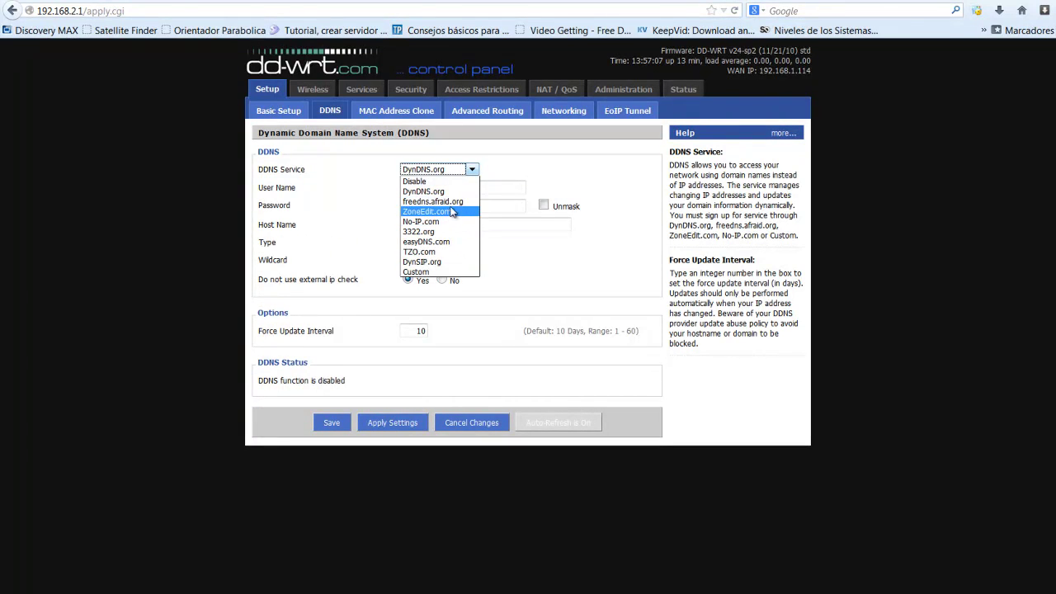
left_click(456, 201)
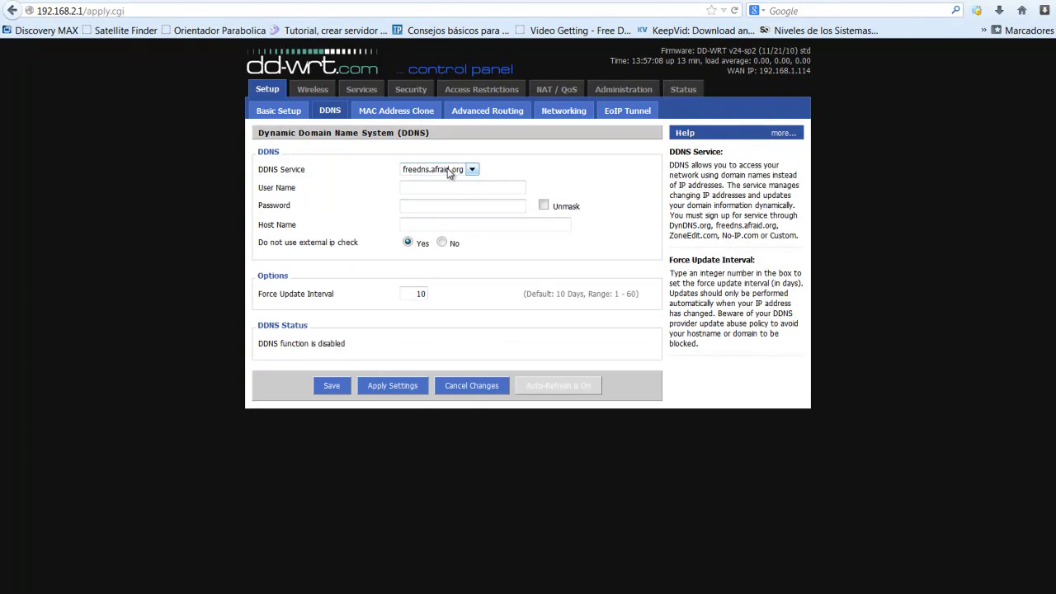
left_click(452, 170)
left_click(499, 181)
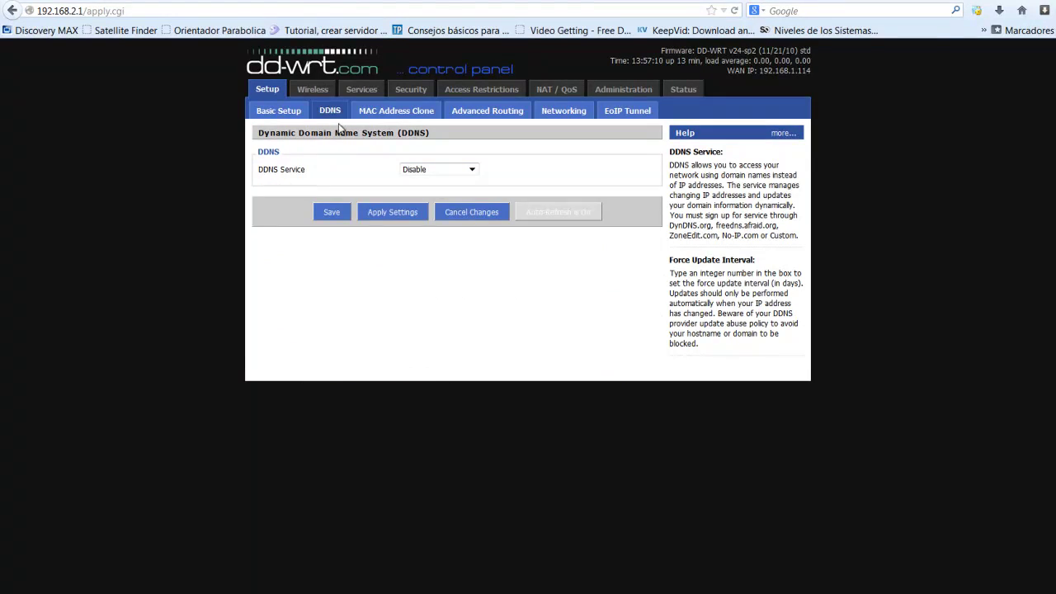
left_click(411, 112)
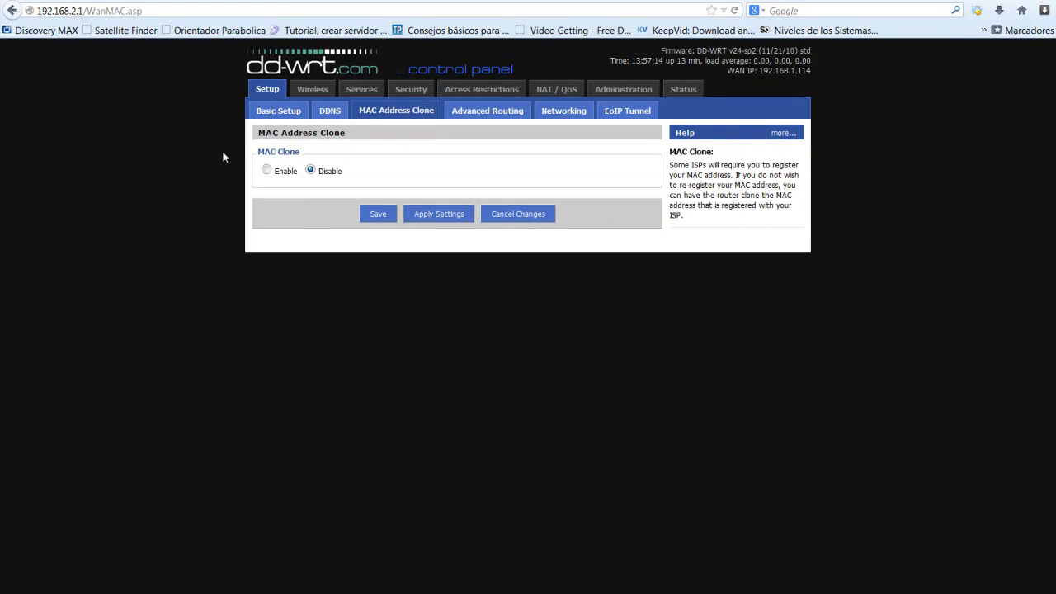
Toggle MAC address cloning on and back to Disable, then go to Advanced Routing.
left_click(270, 173)
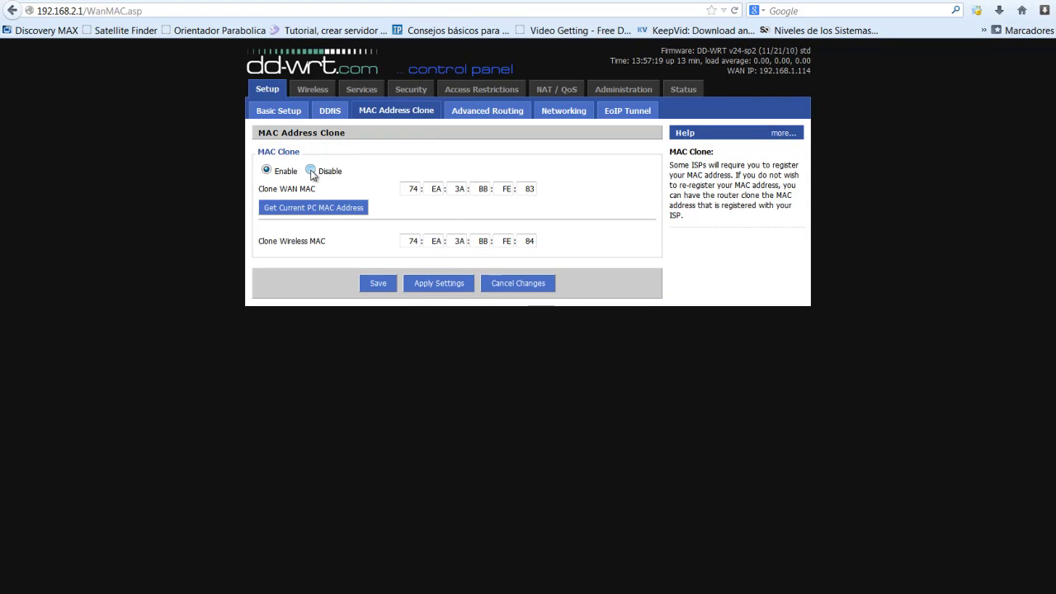
left_click(312, 171)
left_click(506, 111)
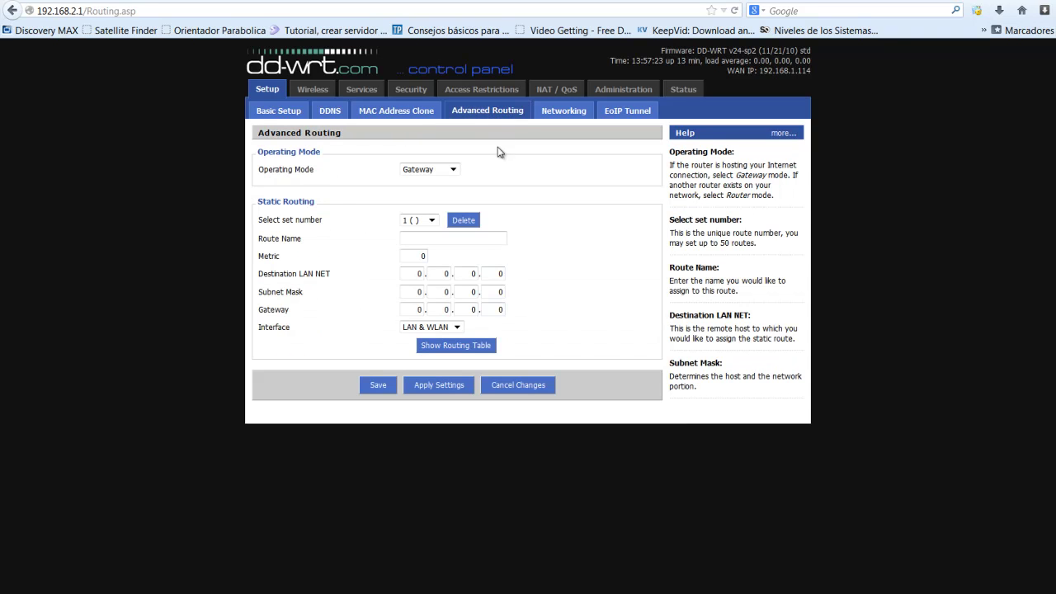
Check the Operating Mode list and leave it on Gateway.
left_click(452, 171)
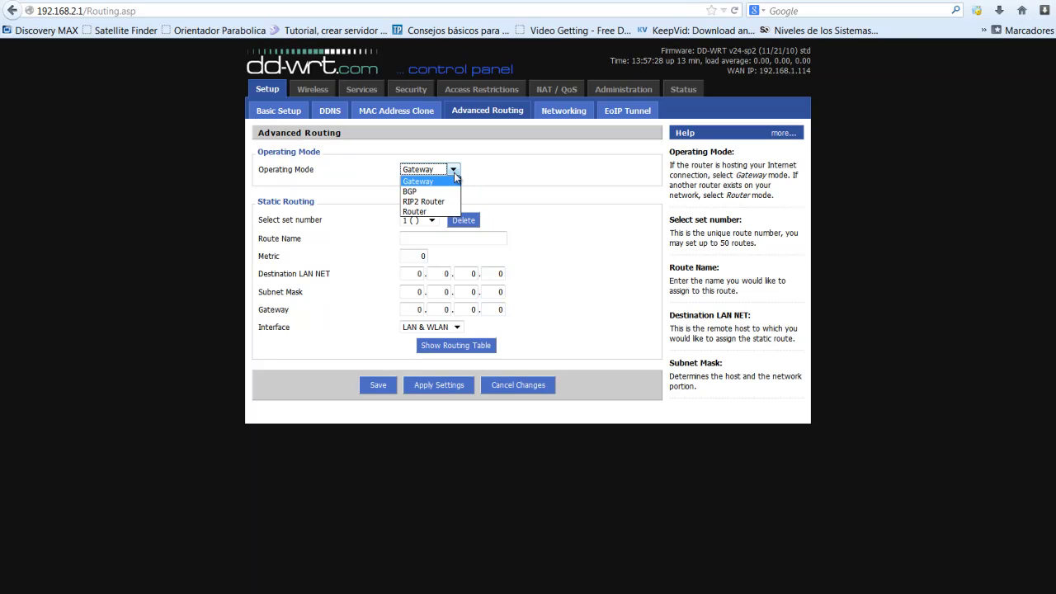
left_click(453, 170)
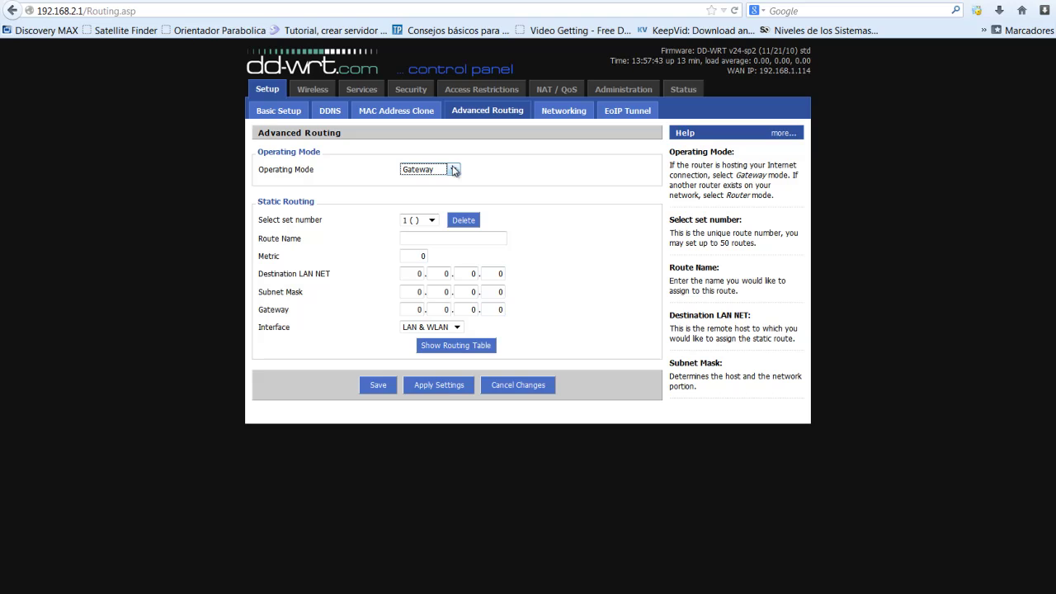
left_click(453, 171)
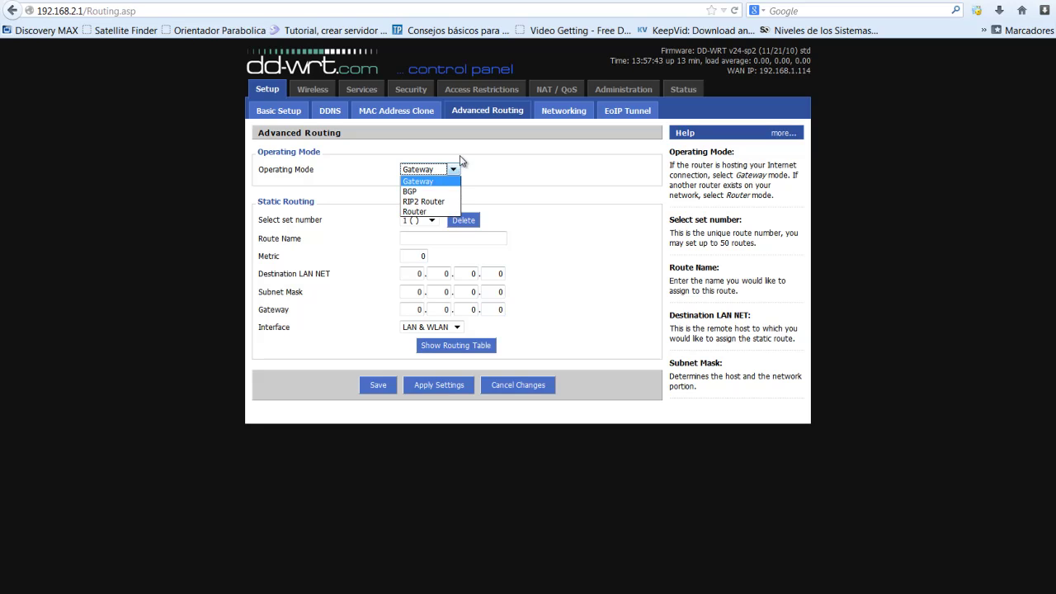
left_click(453, 170)
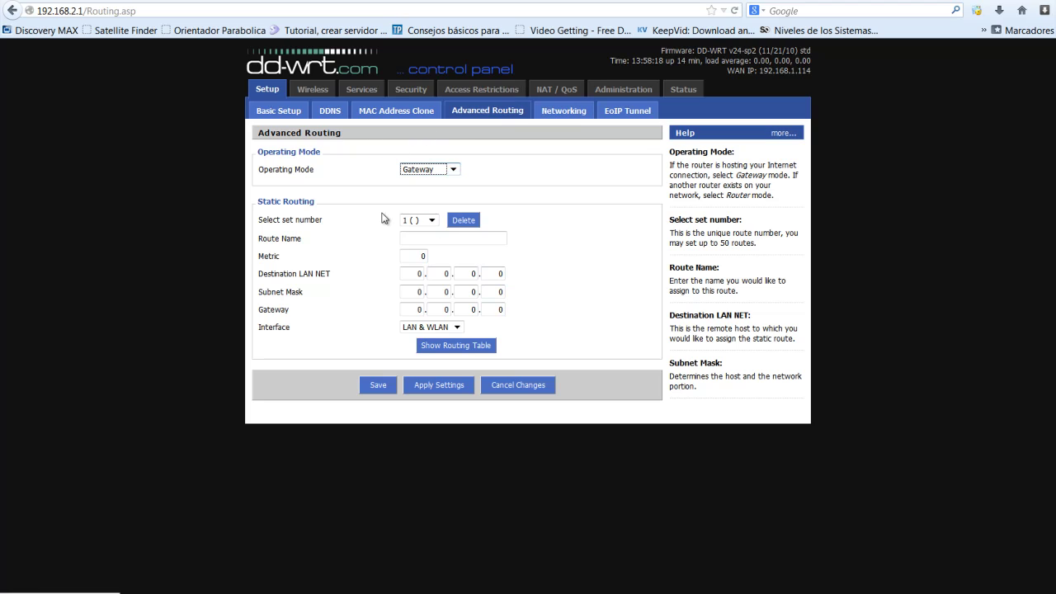
Keep static route set 1 selected and move to the Networking page.
left_click_drag(268, 203, 353, 212)
left_click(354, 212)
left_click(419, 220)
left_click(431, 220)
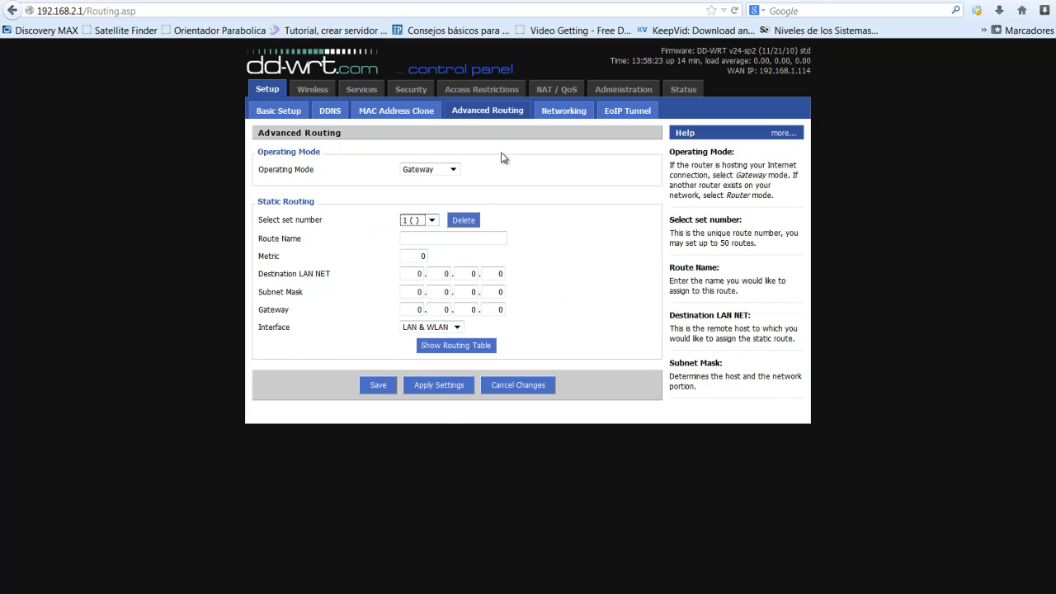
left_click(580, 110)
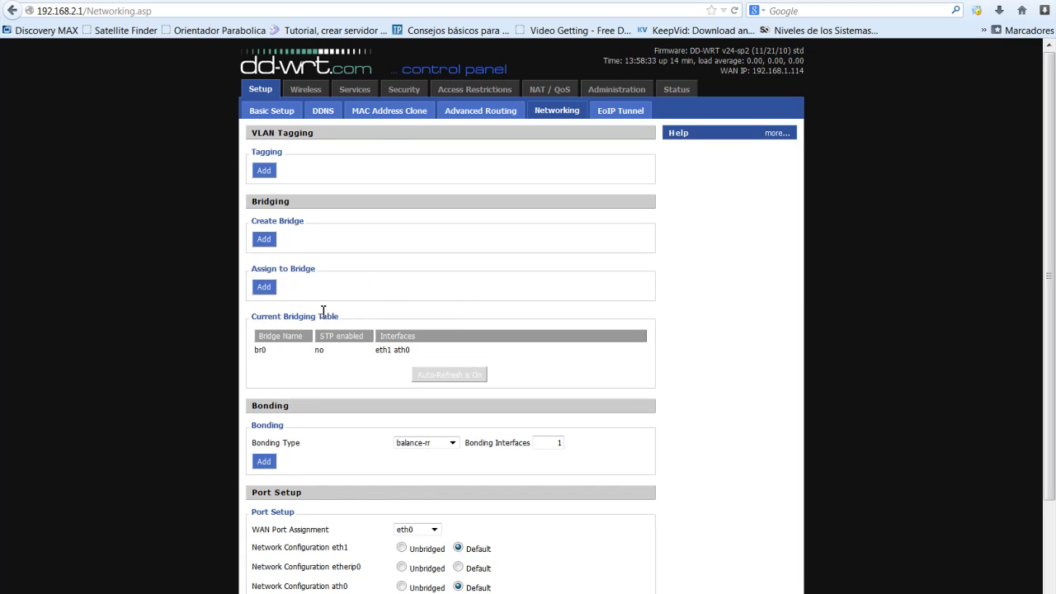
Review the br0 bridging table with eth1 and ath0, then go to EoIP Tunnel.
left_click_drag(285, 319, 403, 354)
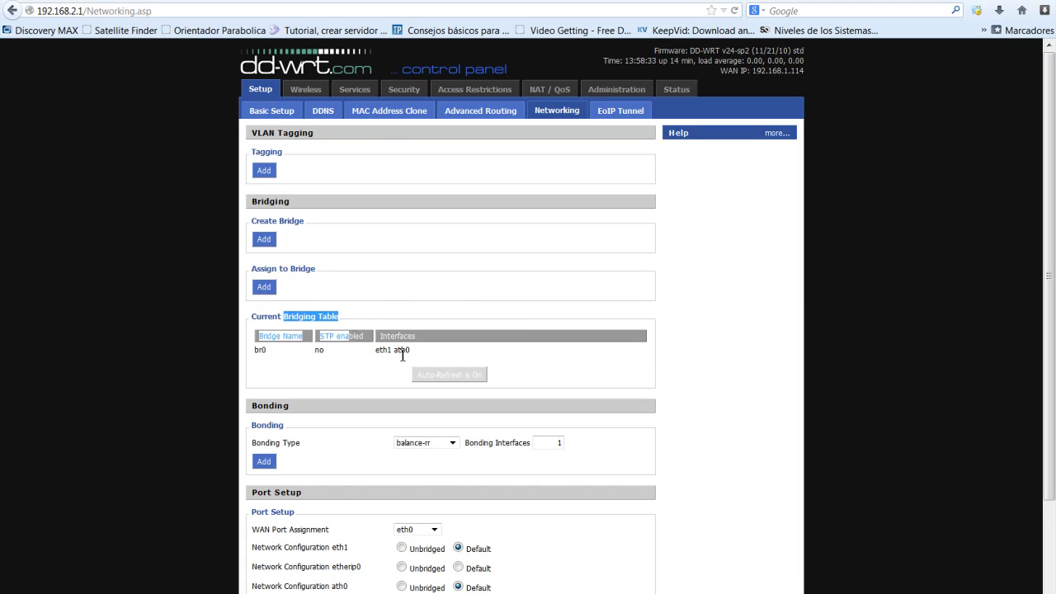
left_click(452, 301)
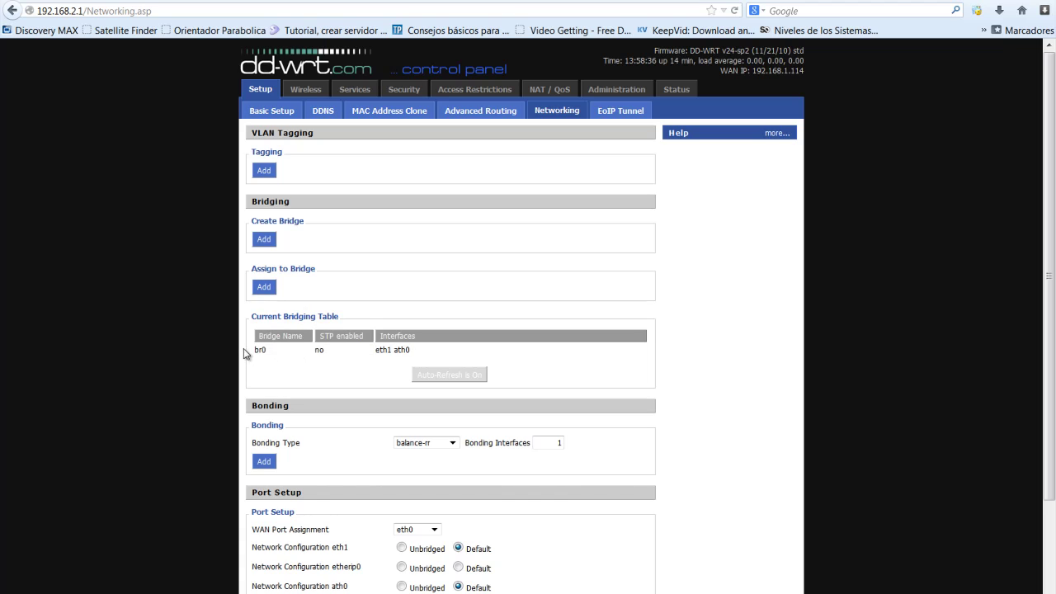
left_click_drag(244, 352, 406, 354)
left_click(452, 305)
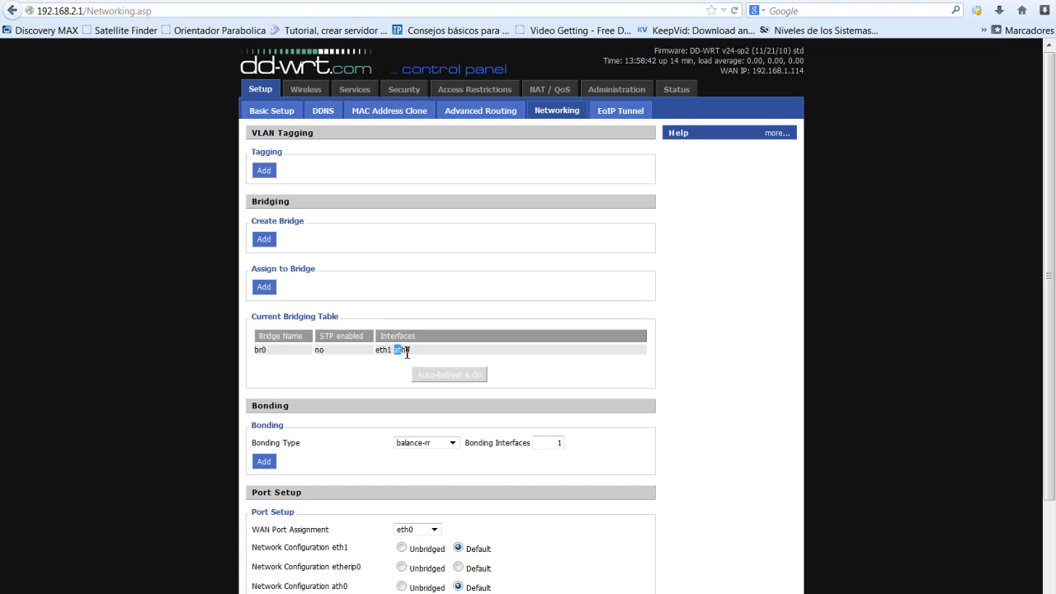
left_click(445, 317)
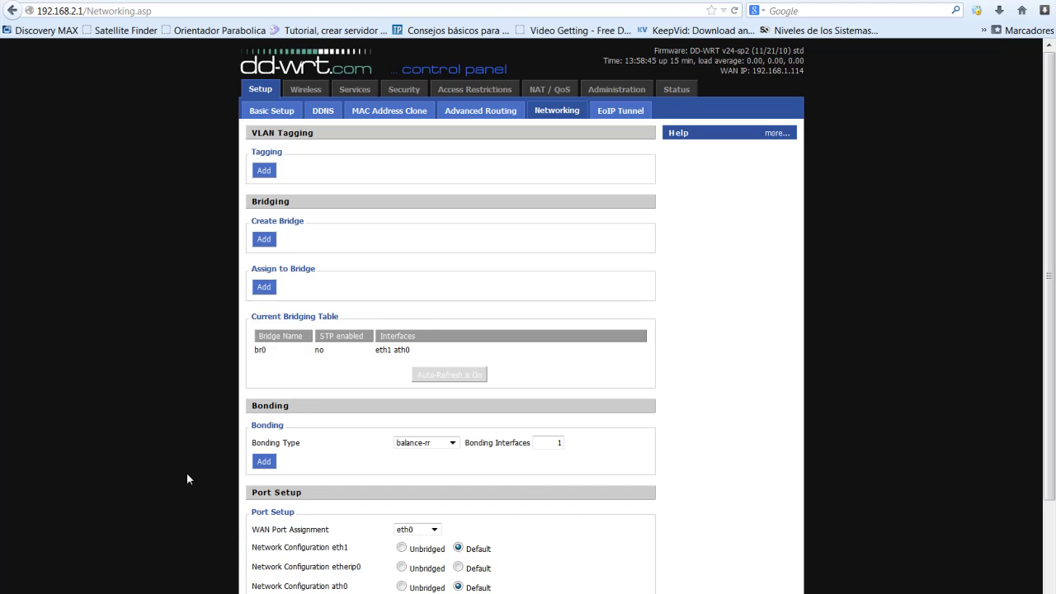
scroll(472, 449, "down", 3)
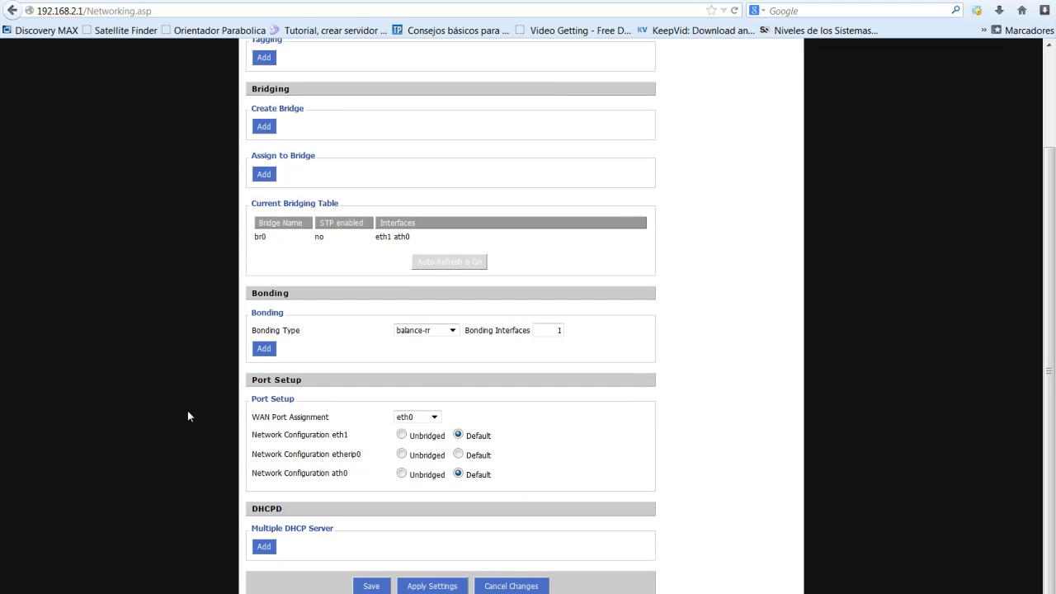
scroll(660, 420, "up", 3)
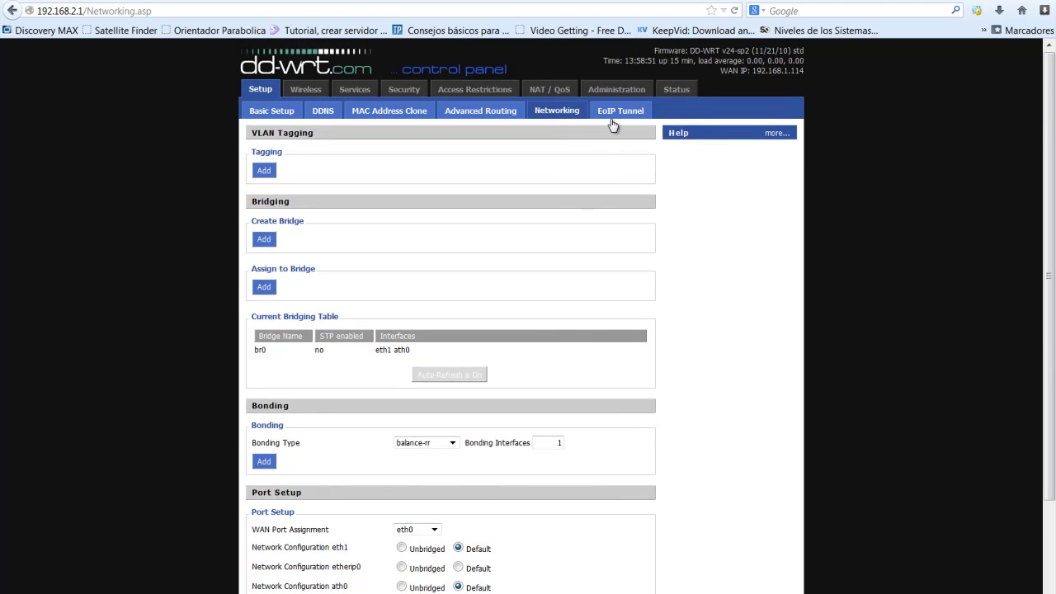
left_click(613, 115)
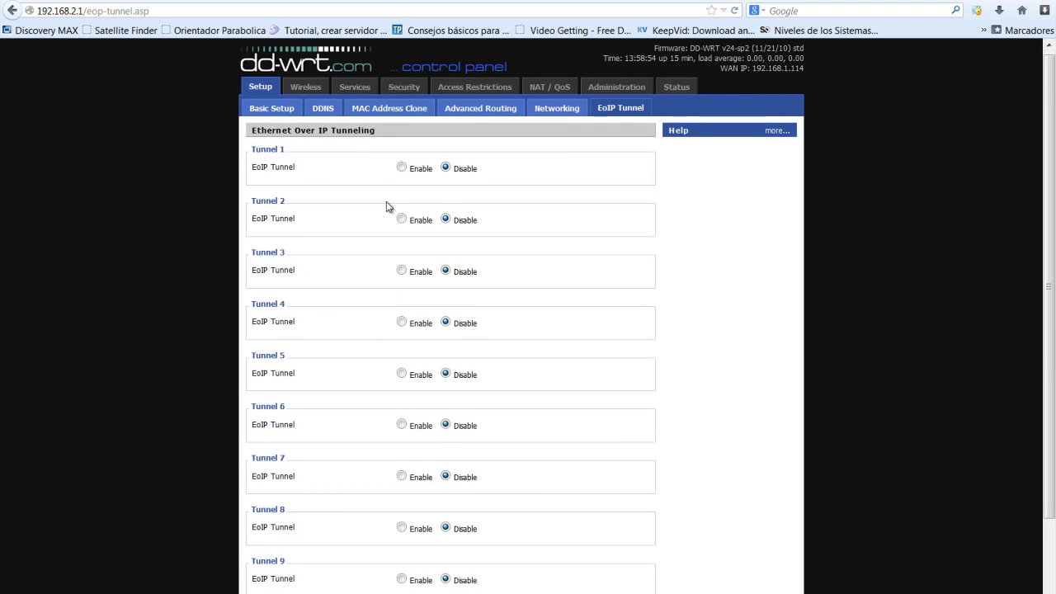
scroll(417, 247, "down", 2)
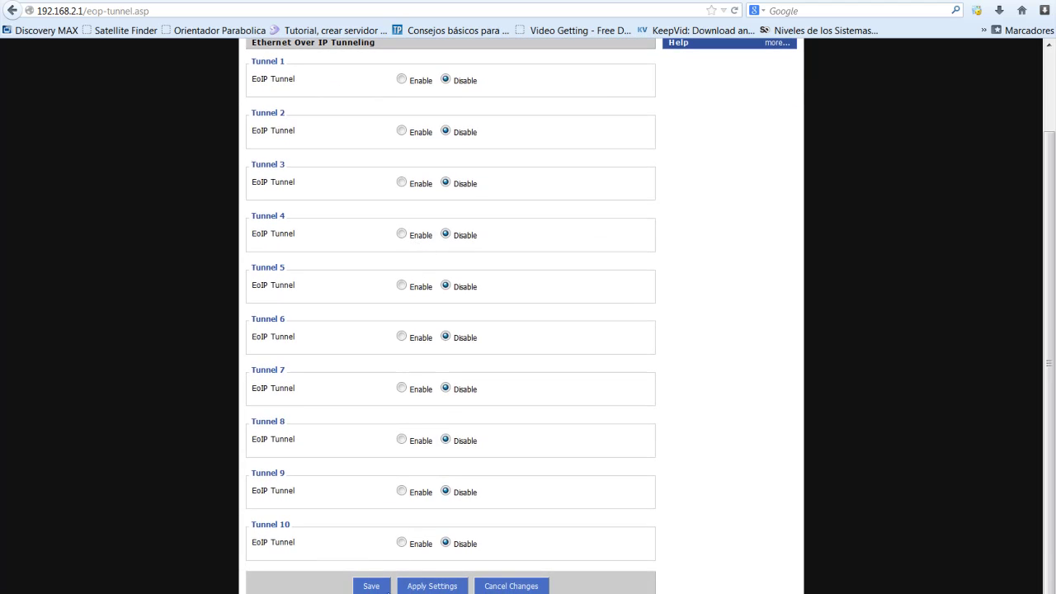
scroll(379, 536, "up", 2)
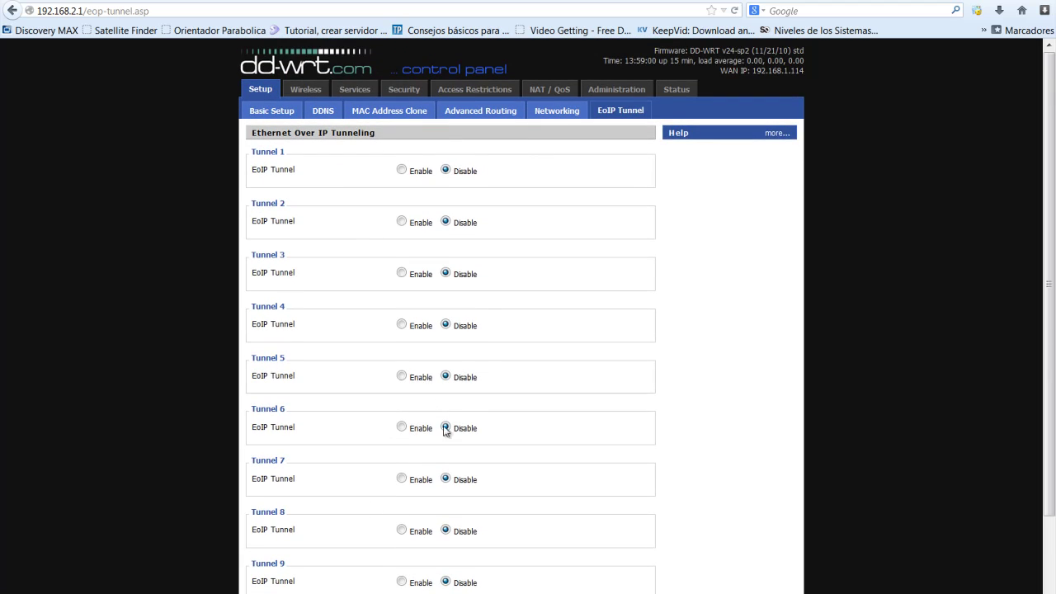
scroll(449, 408, "down", 2)
scroll(337, 377, "up", 2)
Look at the Wireless WDS settings, then return to Basic Settings.
left_click(316, 96)
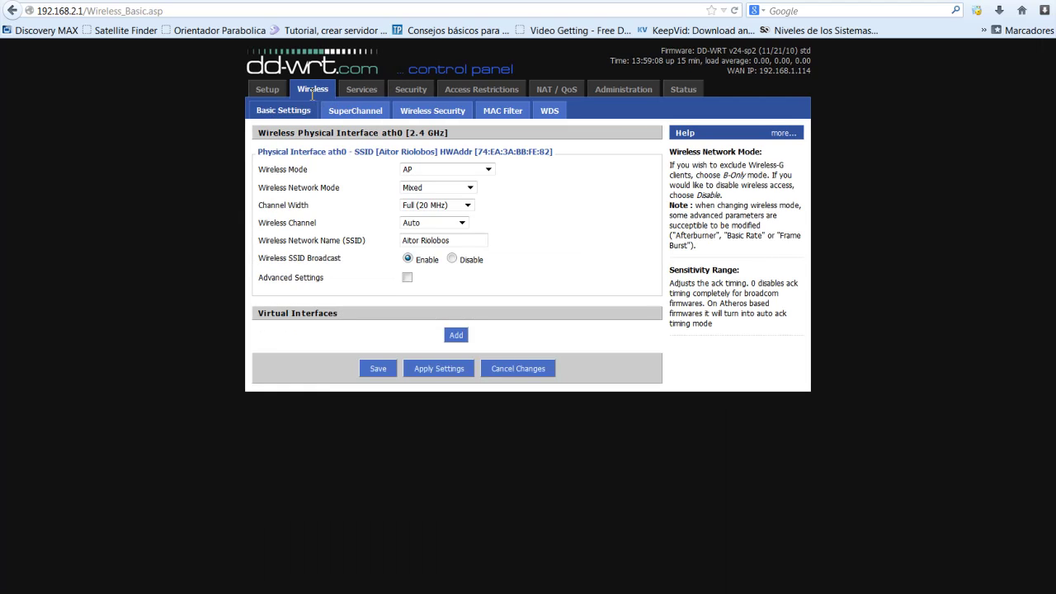
left_click(555, 110)
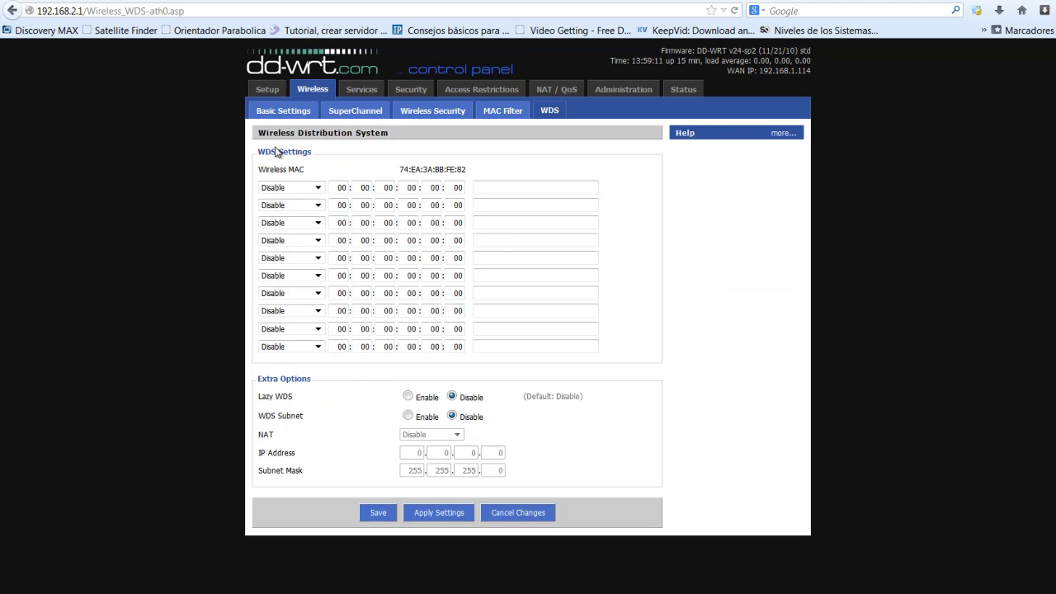
left_click(295, 120)
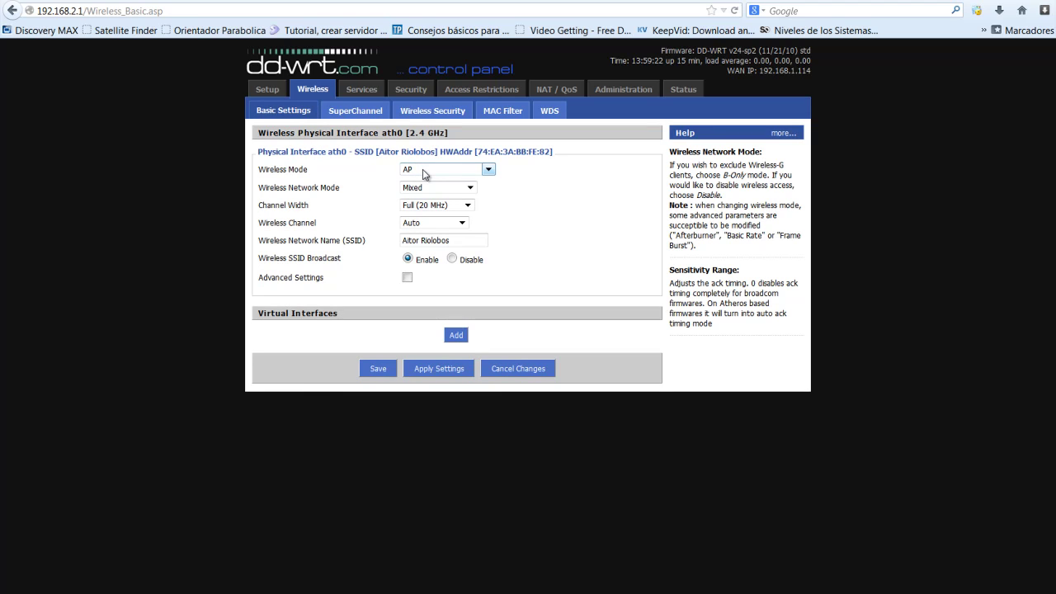
left_click_drag(375, 152, 459, 174)
left_click(477, 151)
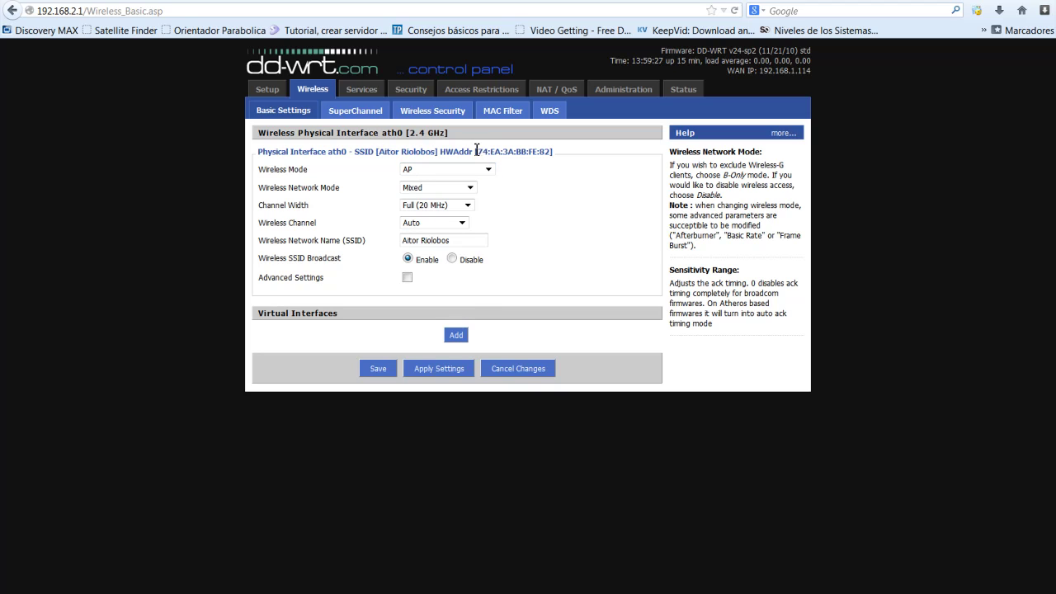
Cycle Wireless Mode through Client, Client Bridge, Adhoc, WDS Station, WDS AP, back to AP; open SuperChannel.
left_click(460, 172)
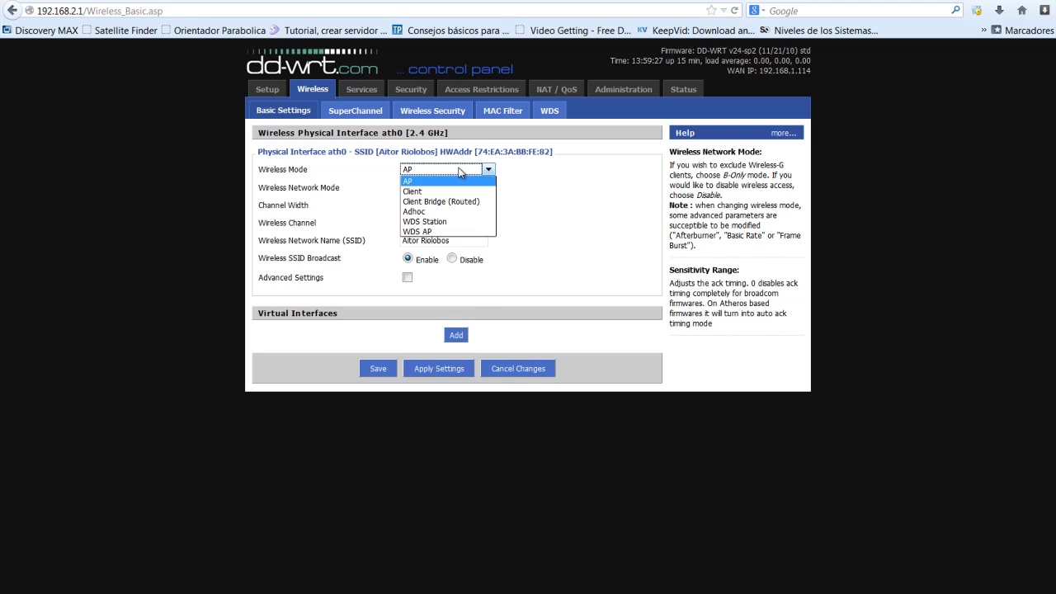
left_click(456, 192)
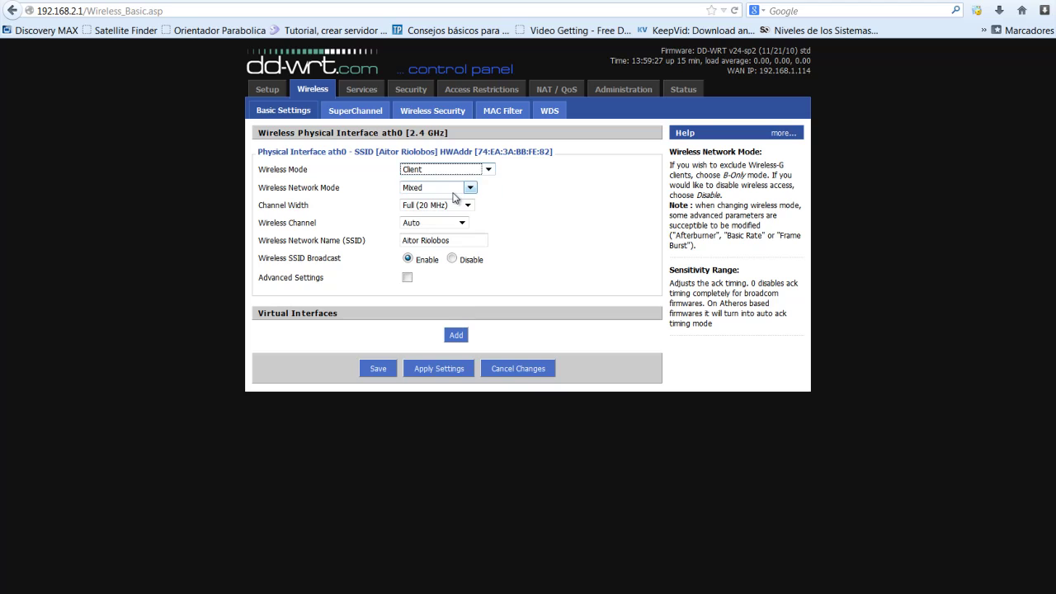
left_click(445, 172)
left_click(446, 206)
left_click(446, 171)
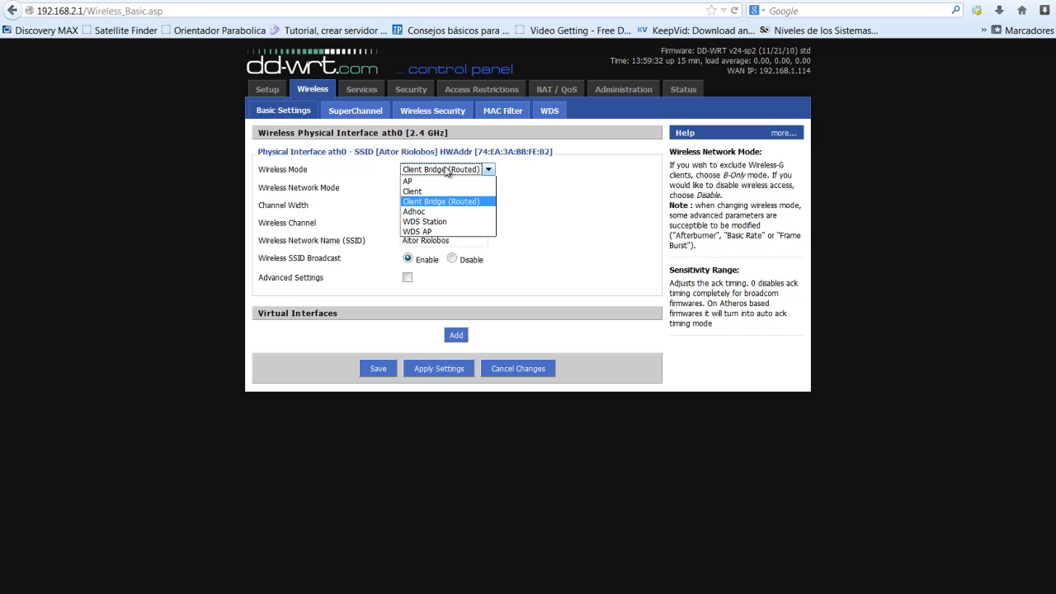
left_click(452, 213)
left_click(434, 170)
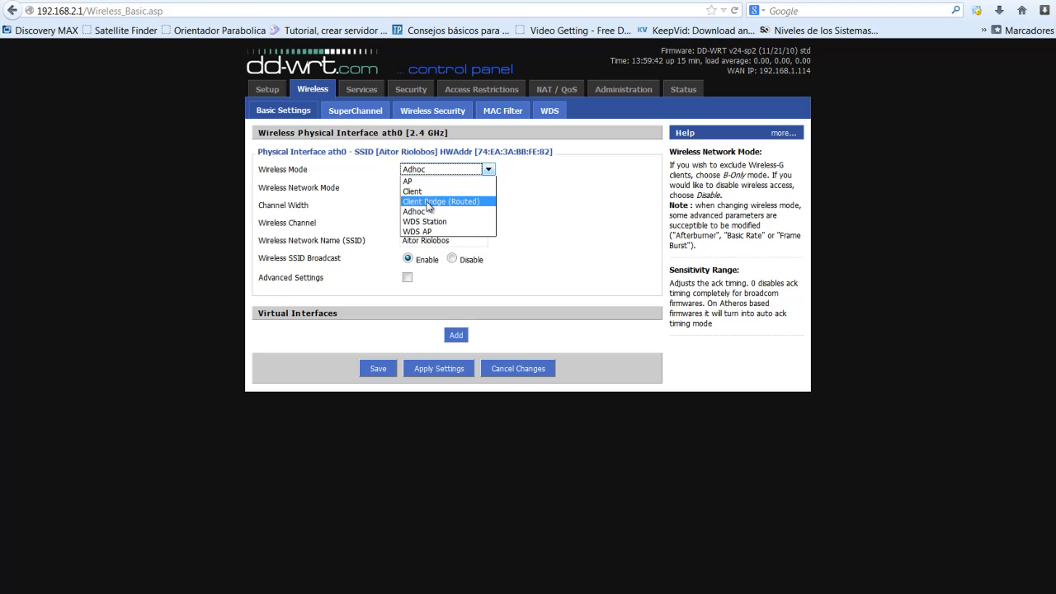
left_click(435, 222)
left_click(444, 170)
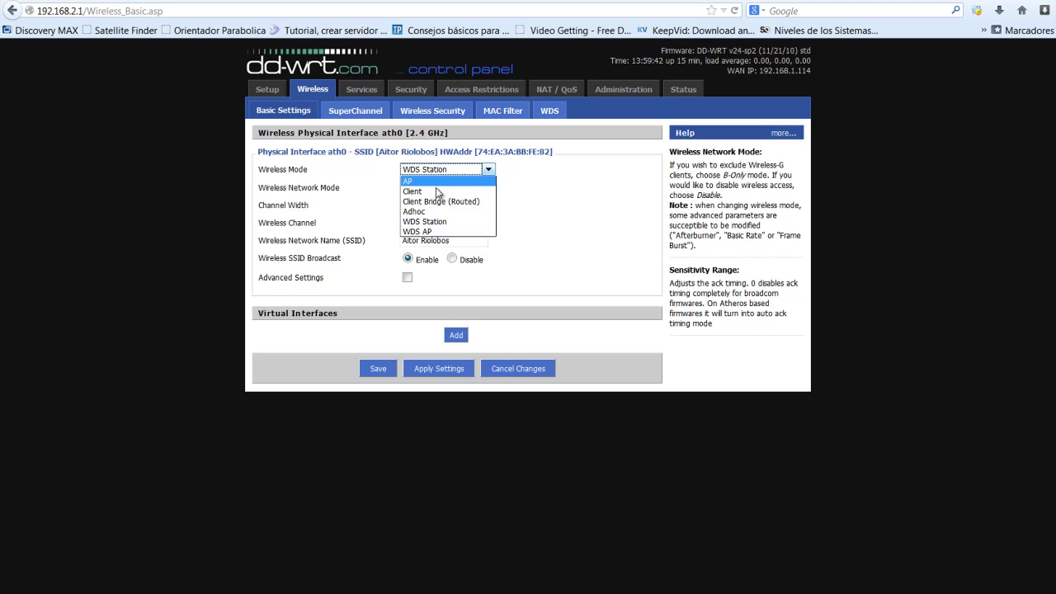
left_click(438, 232)
left_click(441, 170)
left_click(438, 181)
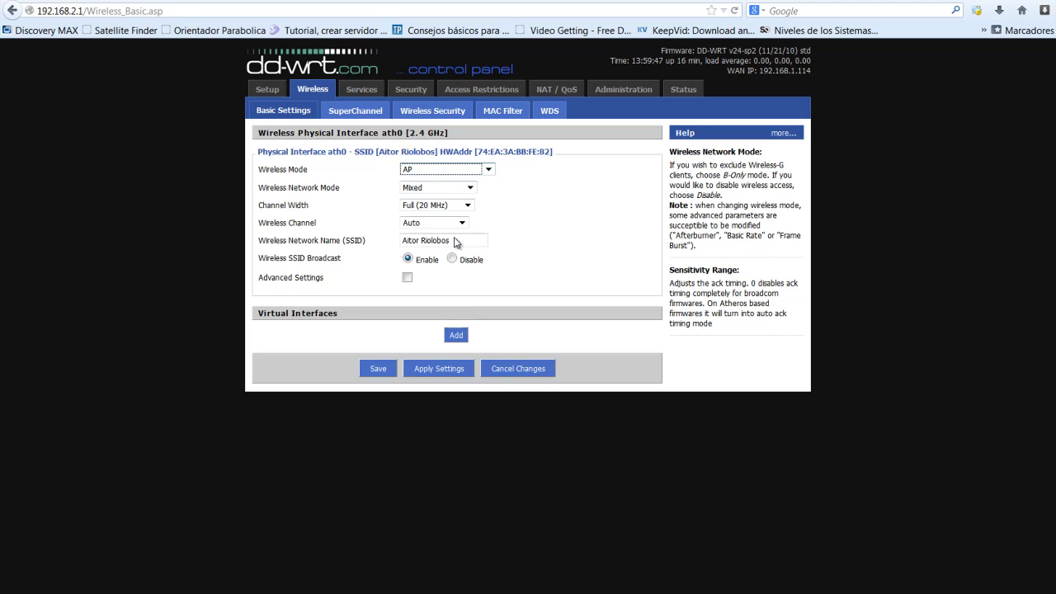
left_click(354, 114)
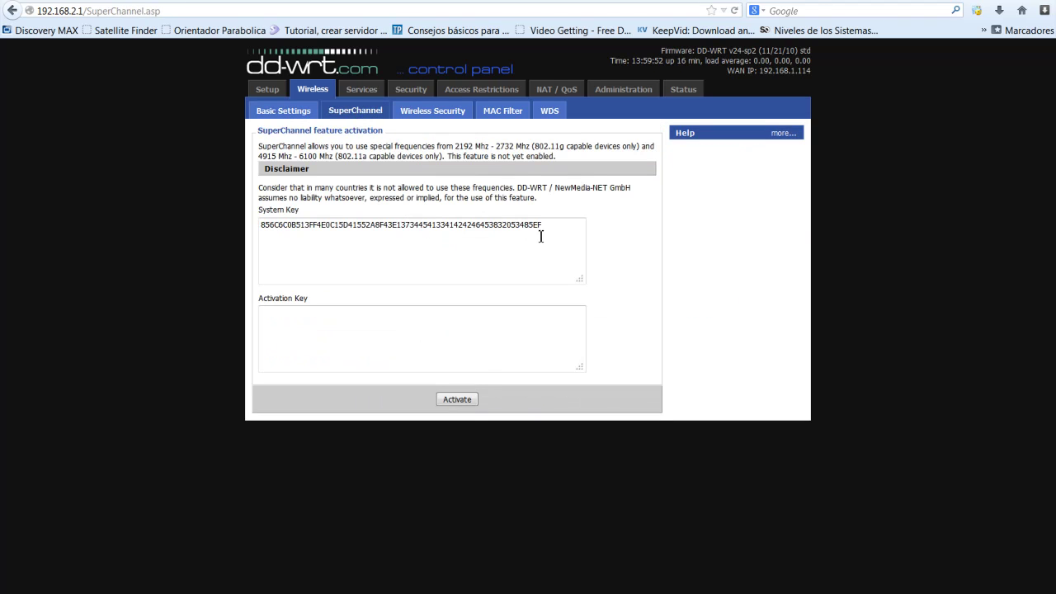
left_click_drag(554, 234, 262, 175)
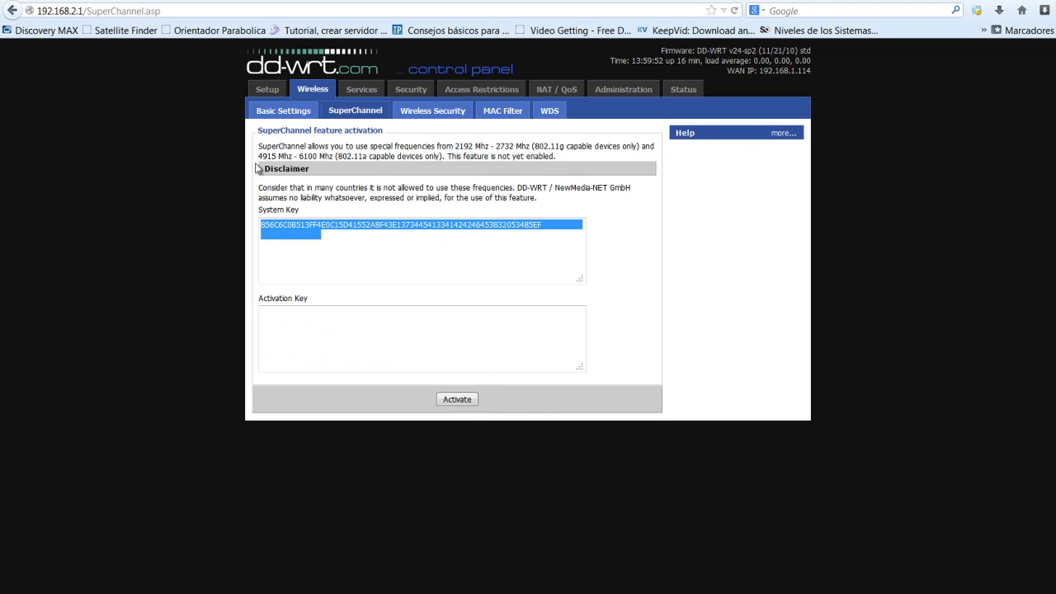
left_click(256, 168)
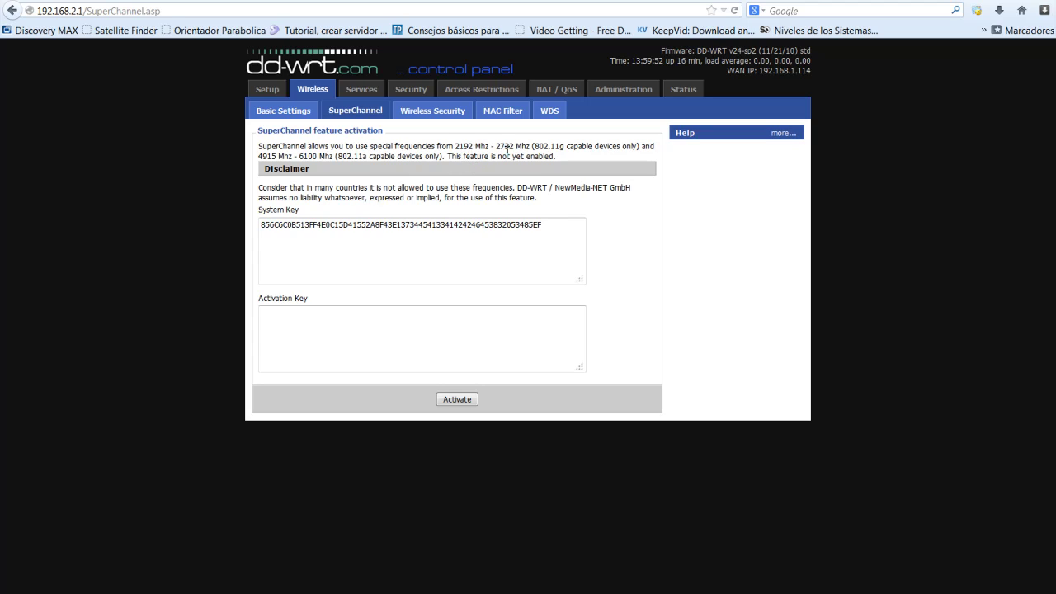
double_click(465, 147)
left_click_drag(512, 156, 499, 149)
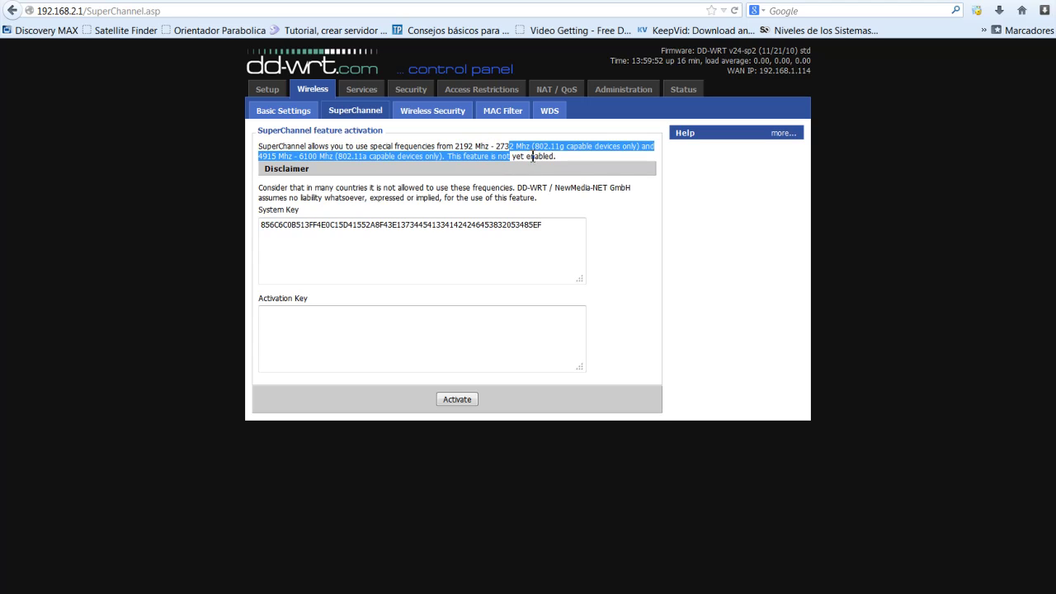
left_click(533, 157)
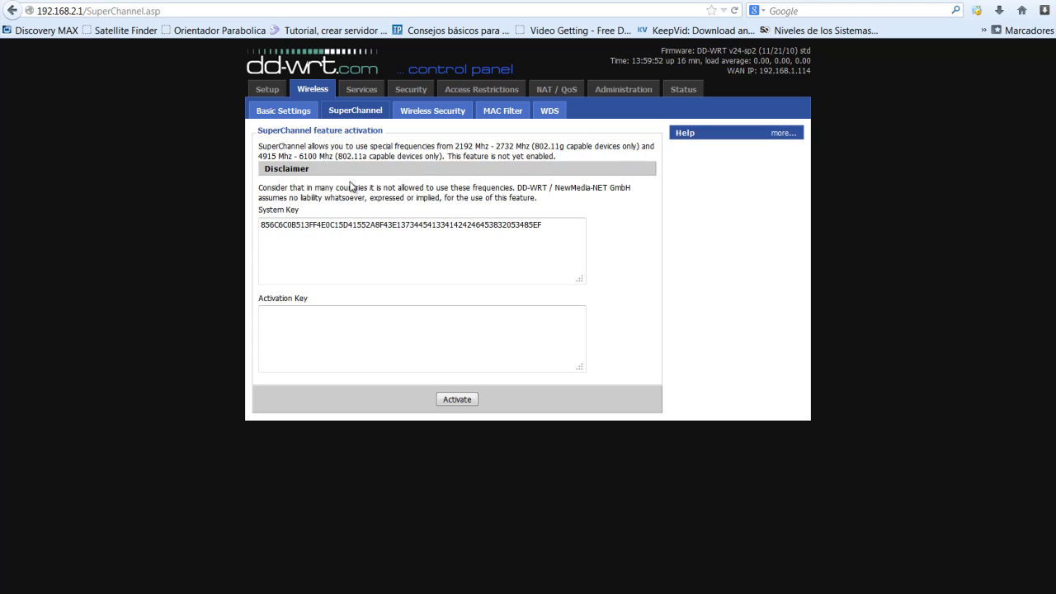
left_click_drag(456, 157, 556, 170)
left_click(601, 192)
left_click_drag(551, 273, 384, 219)
left_click(392, 220)
key("shift+ctrl+End")
left_click(262, 223)
In Wireless Security, keep TKIP as the WPA algorithm.
left_click(429, 114)
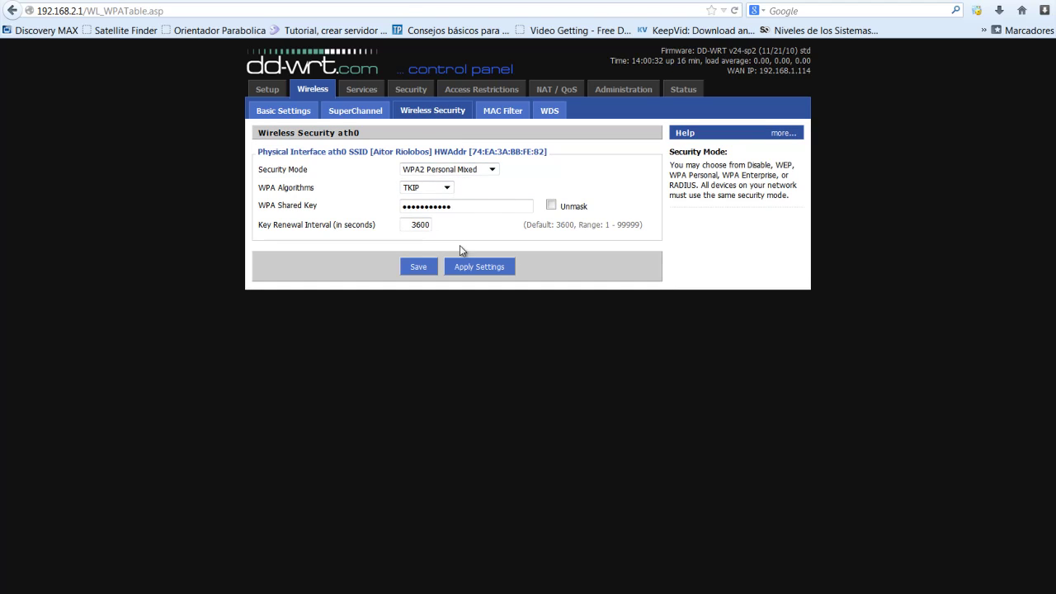
left_click(437, 189)
left_click(446, 188)
Enable the wireless MAC filter set to permit only listed clients.
left_click(509, 115)
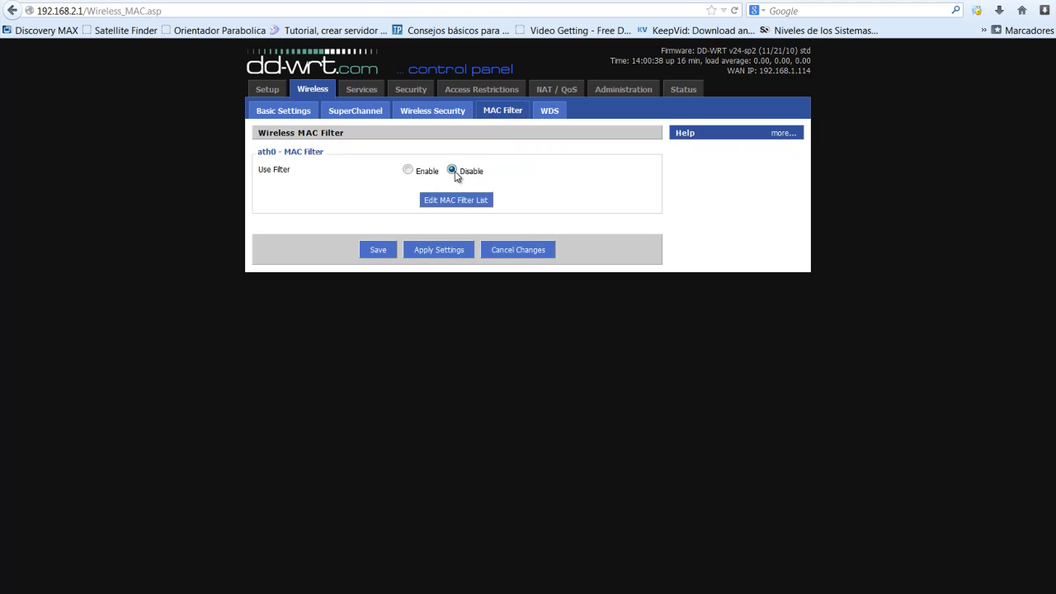
left_click(412, 175)
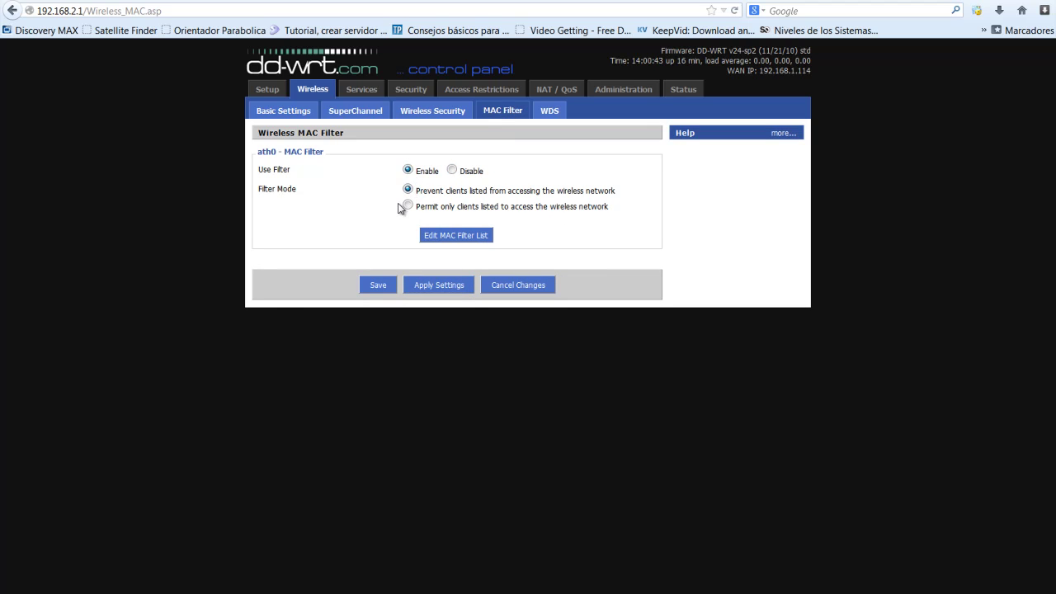
left_click(407, 206)
left_click(475, 237)
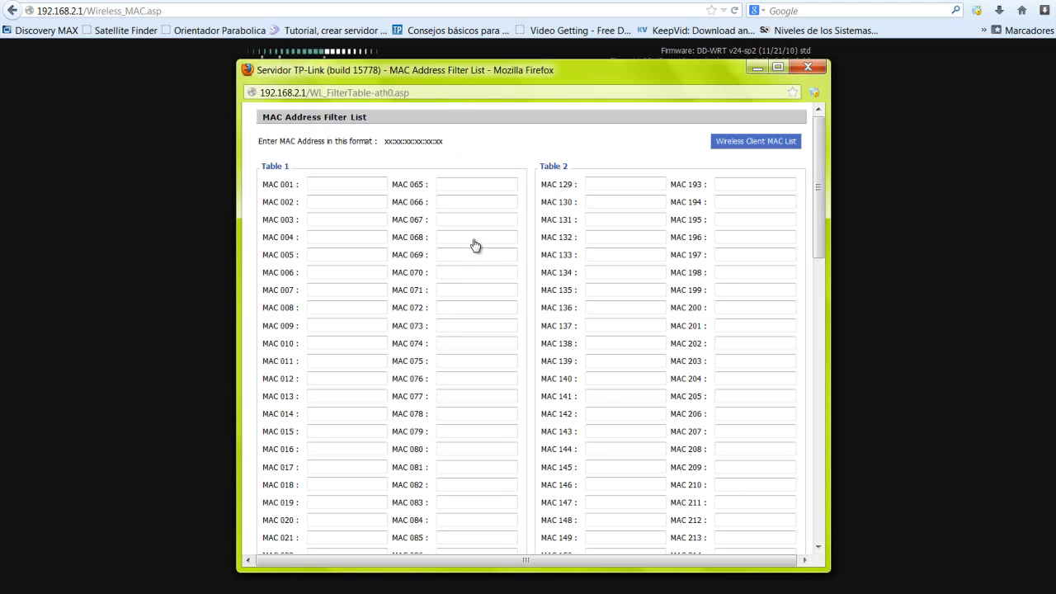
scroll(547, 242, "down", 7)
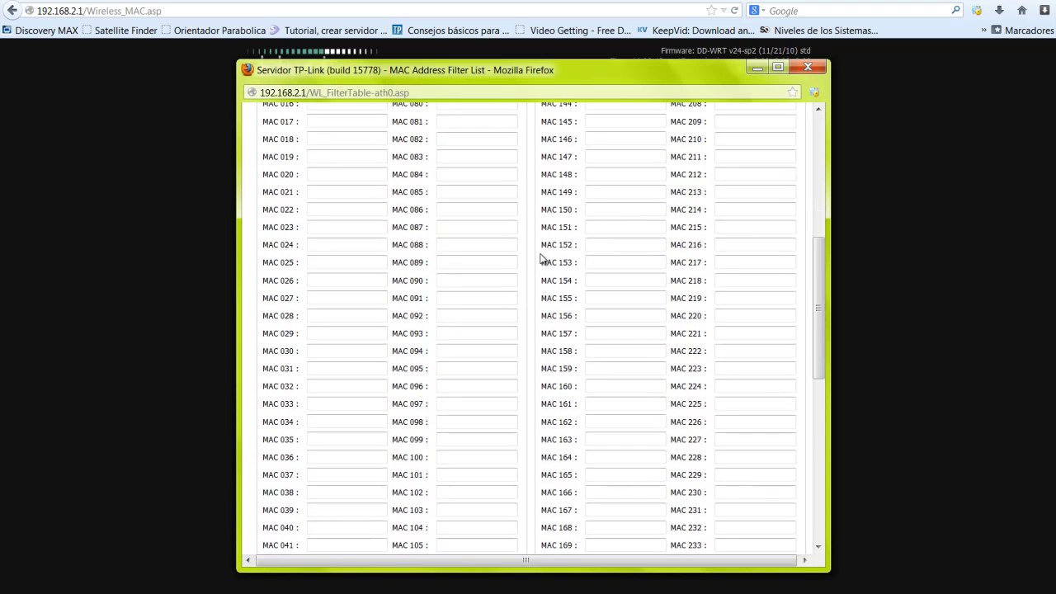
scroll(540, 252, "down", 12)
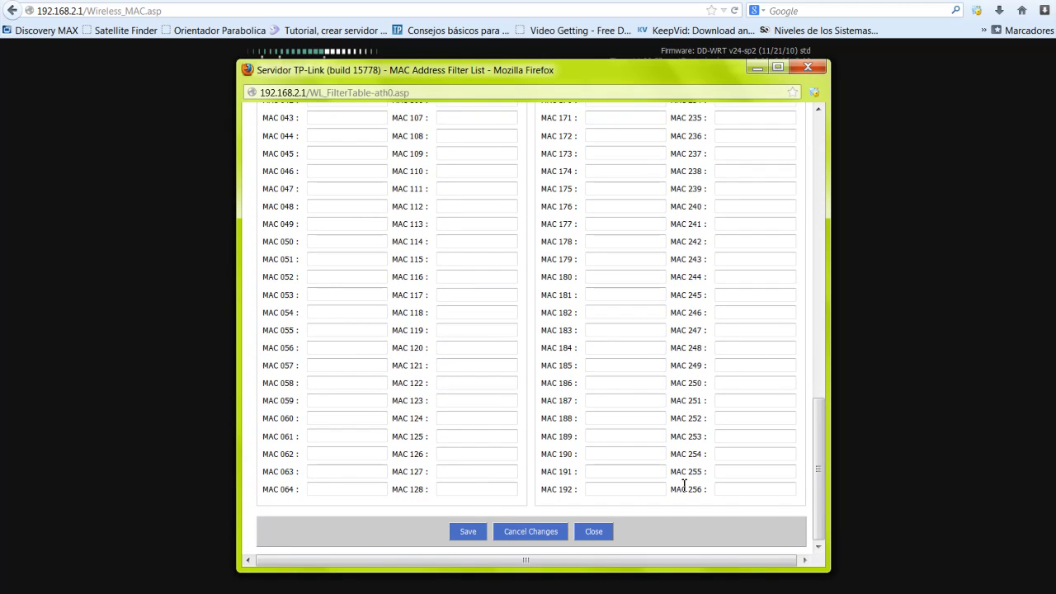
left_click_drag(672, 490, 716, 496)
left_click_drag(818, 452, 788, 559)
left_click(596, 532)
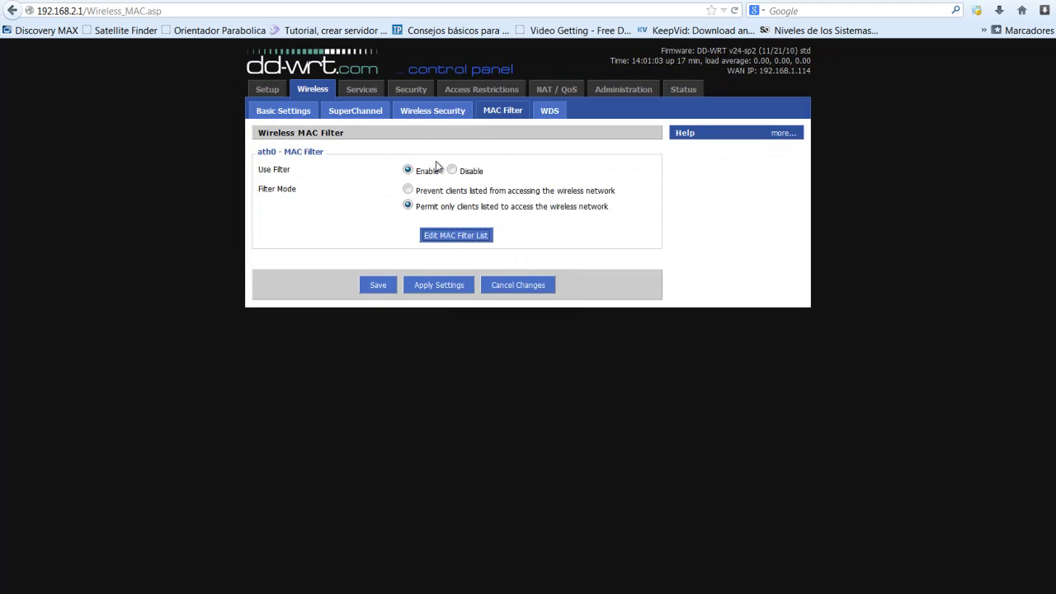
left_click(452, 169)
left_click(551, 110)
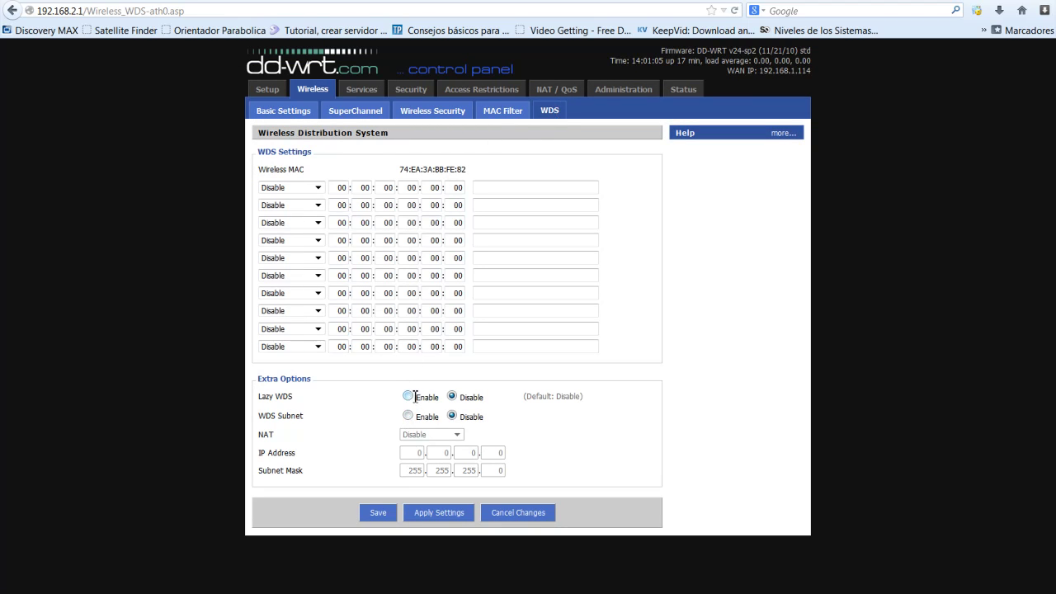
left_click(293, 191)
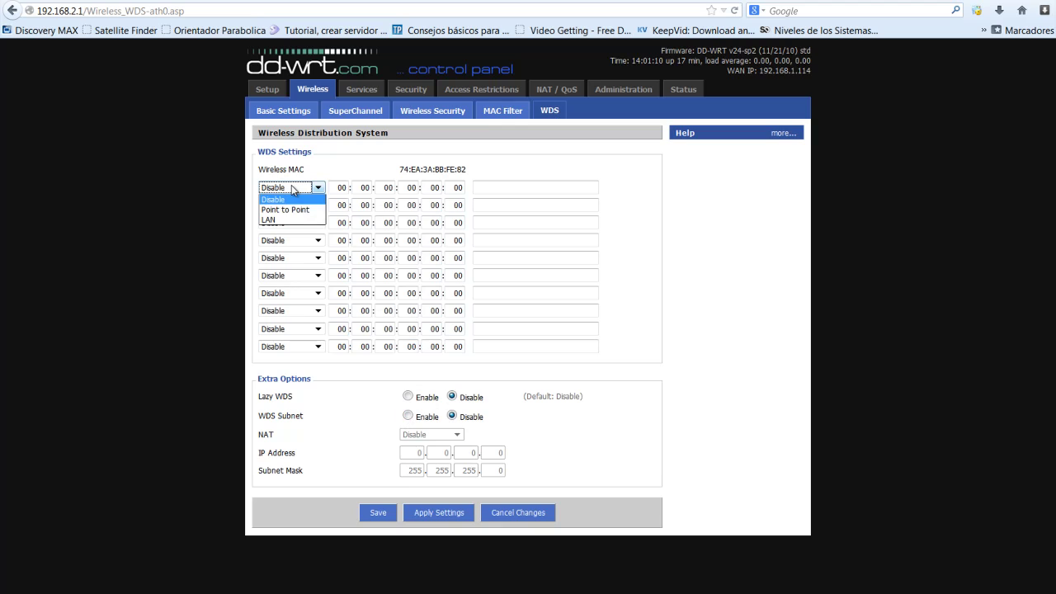
left_click(293, 189)
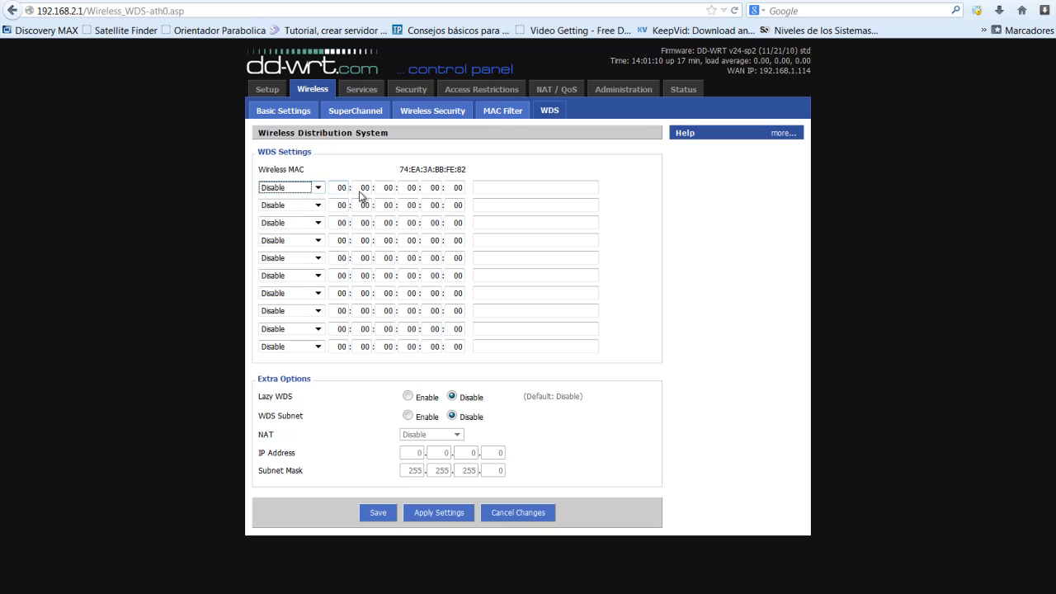
left_click(567, 165)
Go to the Services VPN settings page.
left_click(360, 90)
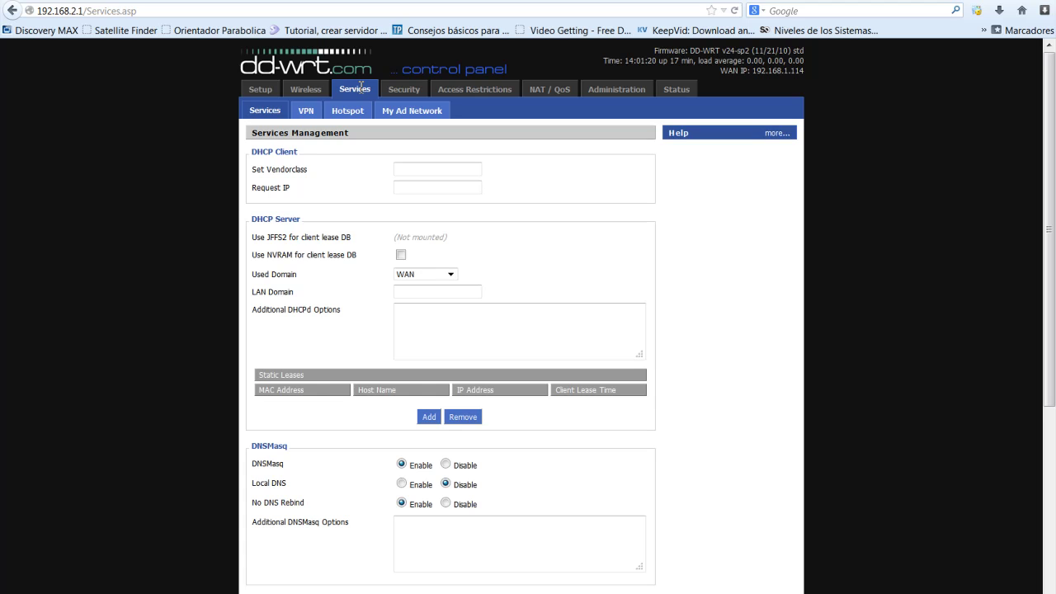
scroll(388, 388, "down", 3)
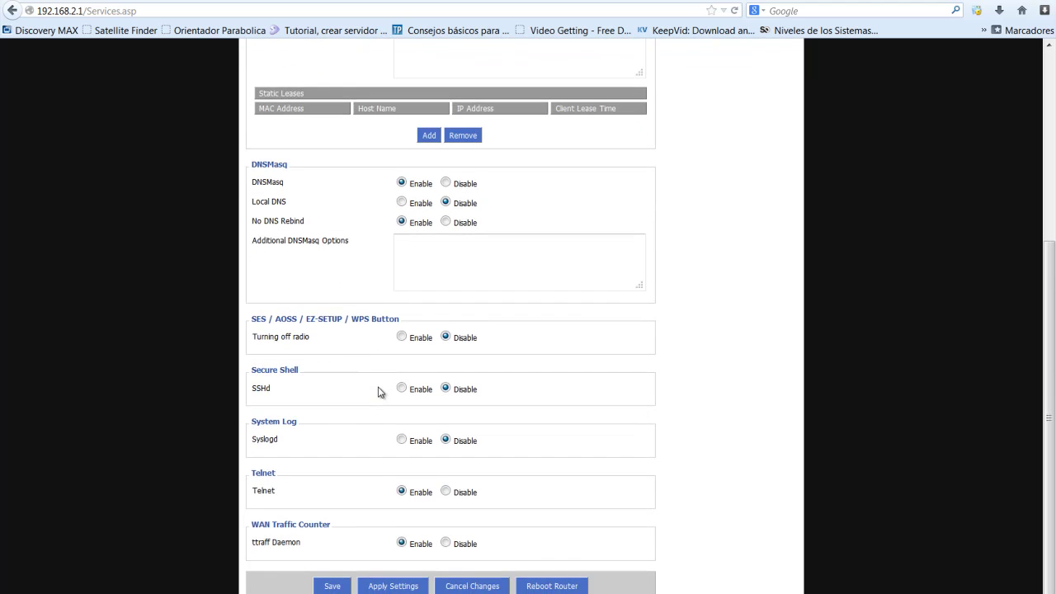
scroll(380, 392, "up", 3)
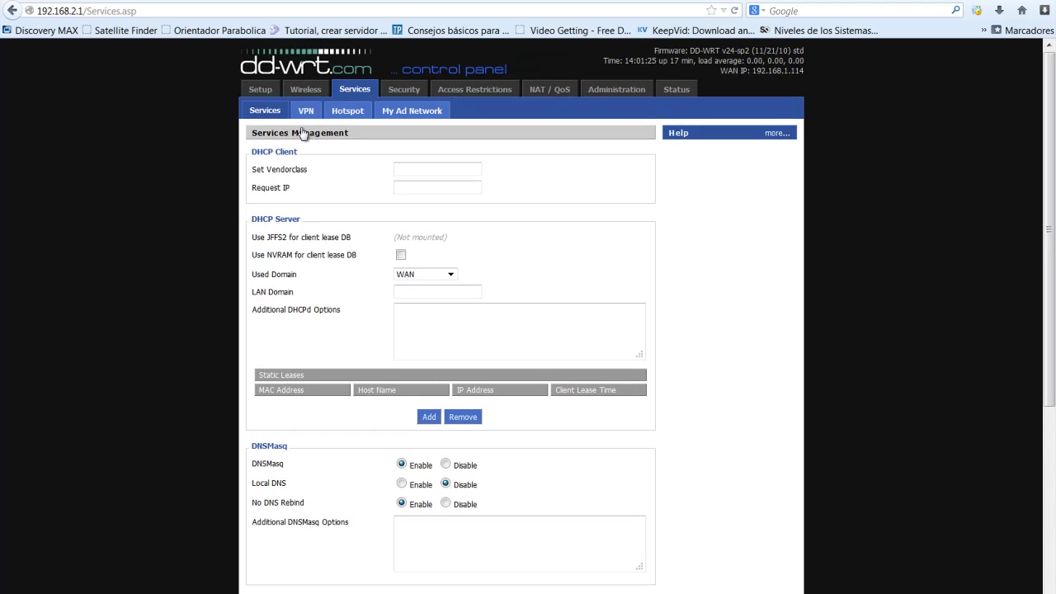
left_click(311, 111)
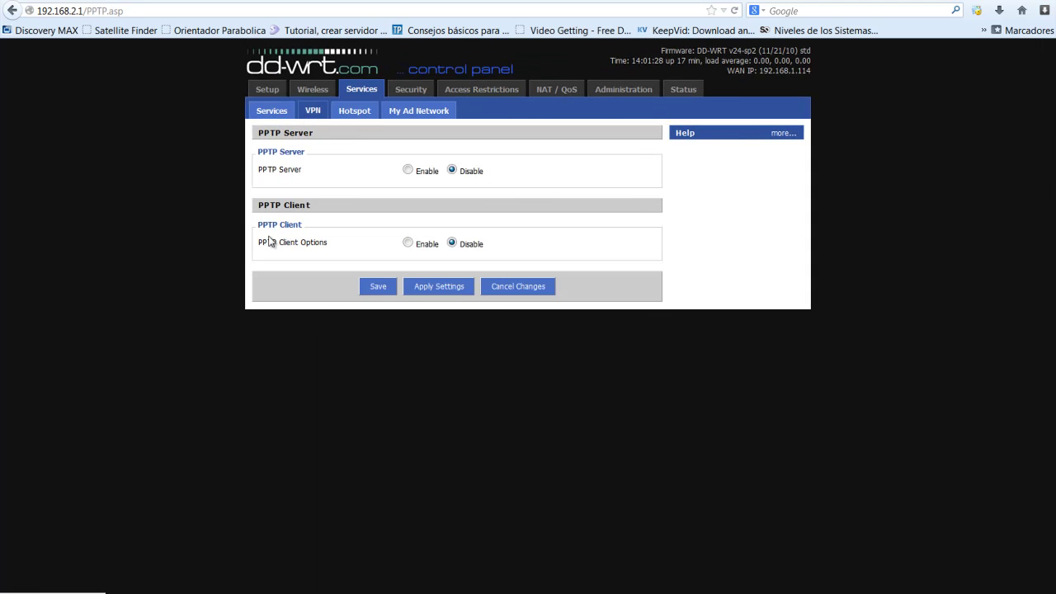
Enable the PPTP server to reveal its options, then set it back to Disable.
left_click_drag(255, 168, 327, 159)
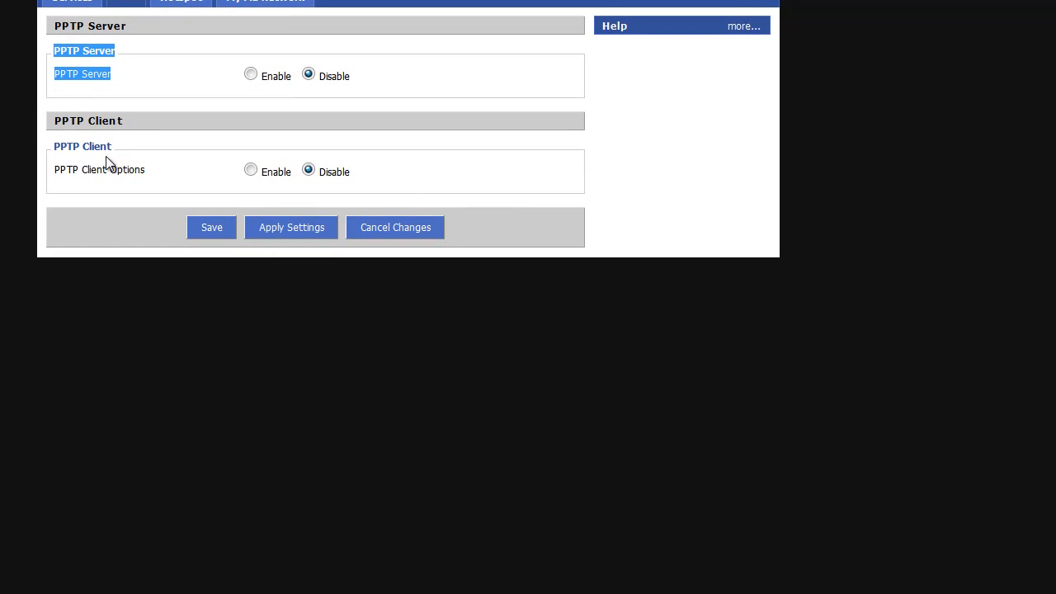
left_click_drag(49, 150, 119, 147)
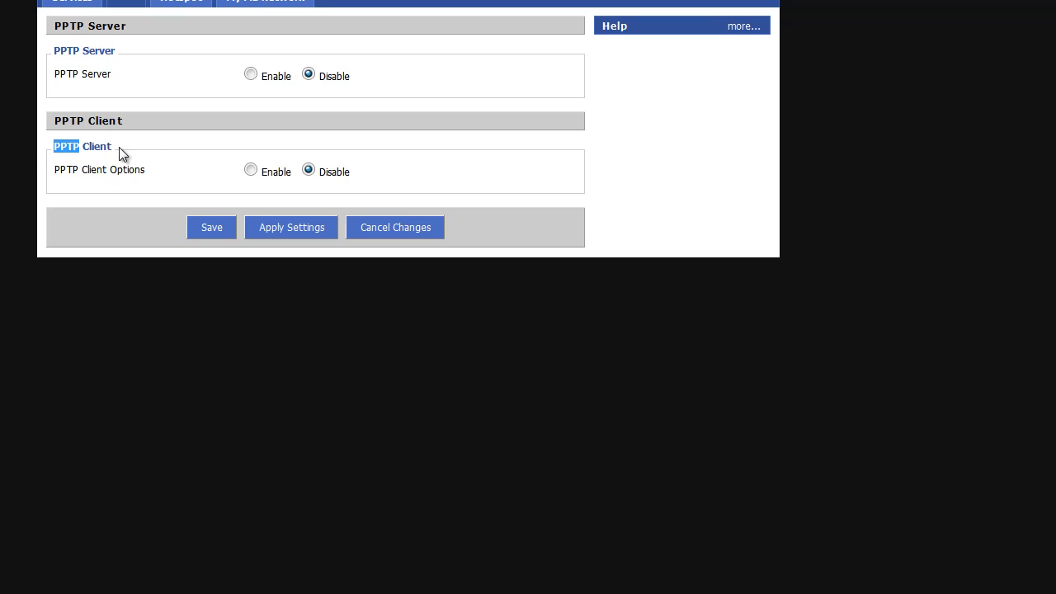
left_click(118, 147)
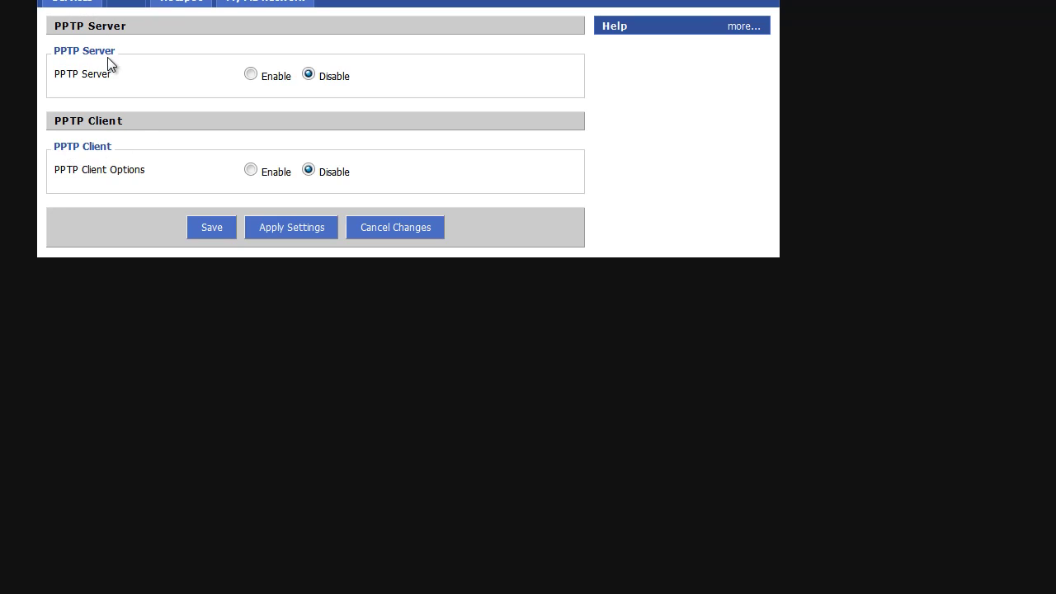
left_click_drag(107, 57, 242, 85)
left_click(251, 74)
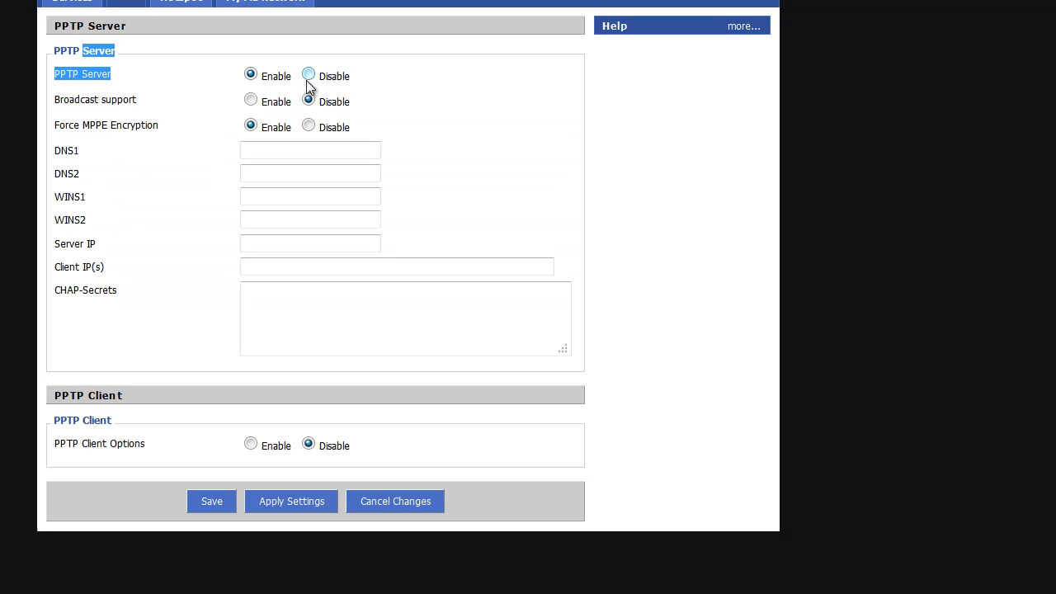
left_click(52, 151)
left_click_drag(52, 151, 94, 290)
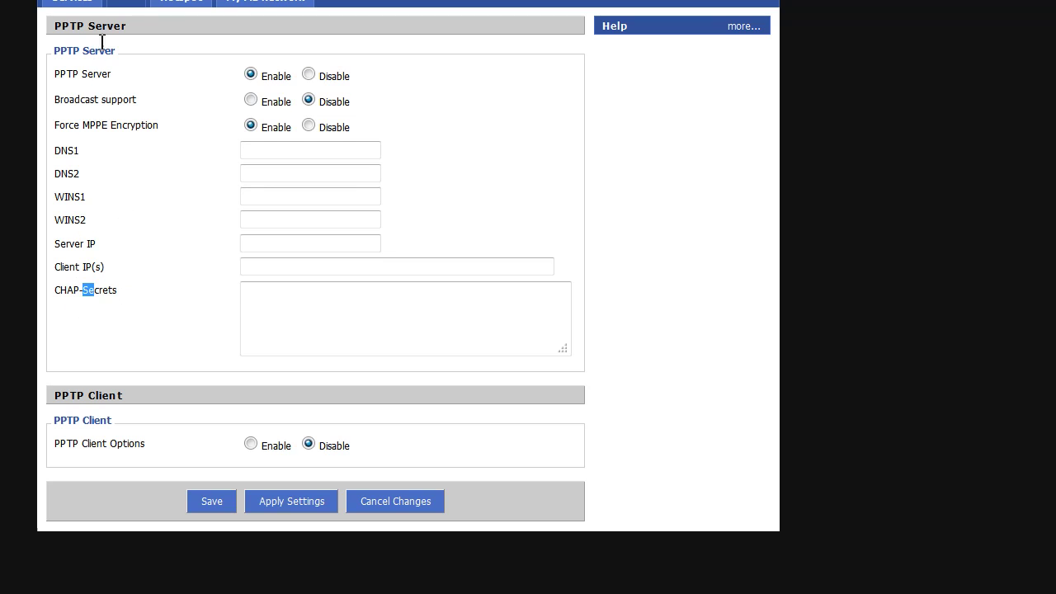
left_click(309, 75)
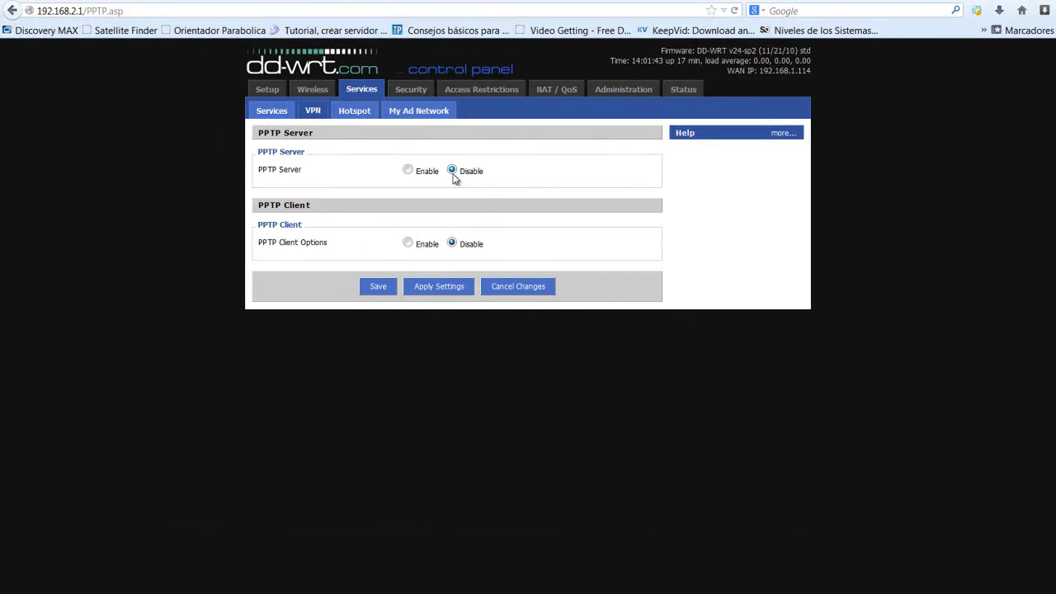
Return to Services Management and confirm Telnet and DNSMasq are enabled while SSHd and Syslogd are disabled.
left_click(280, 114)
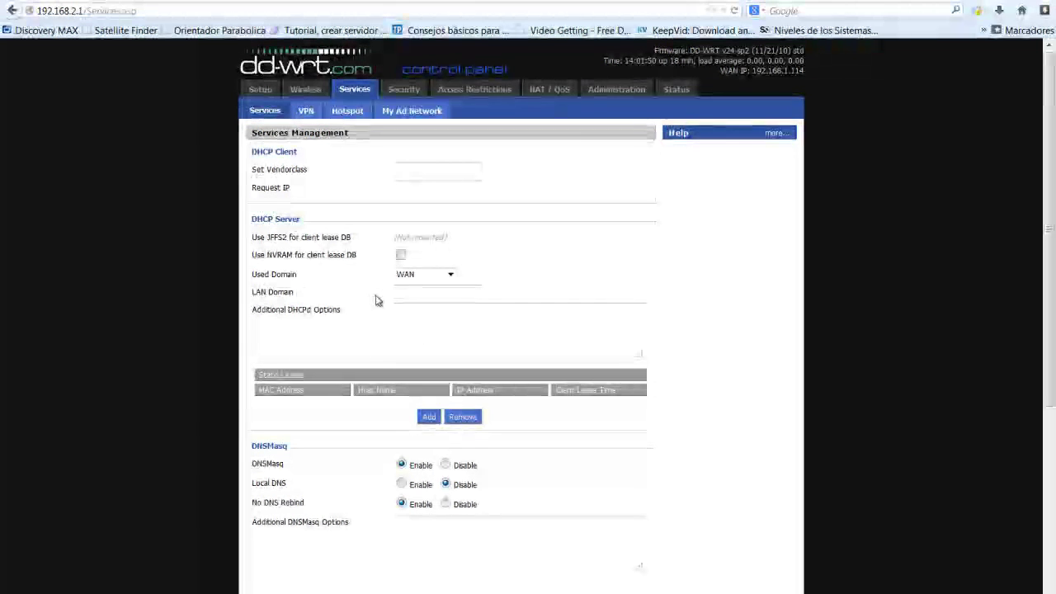
scroll(305, 495, "down", 4)
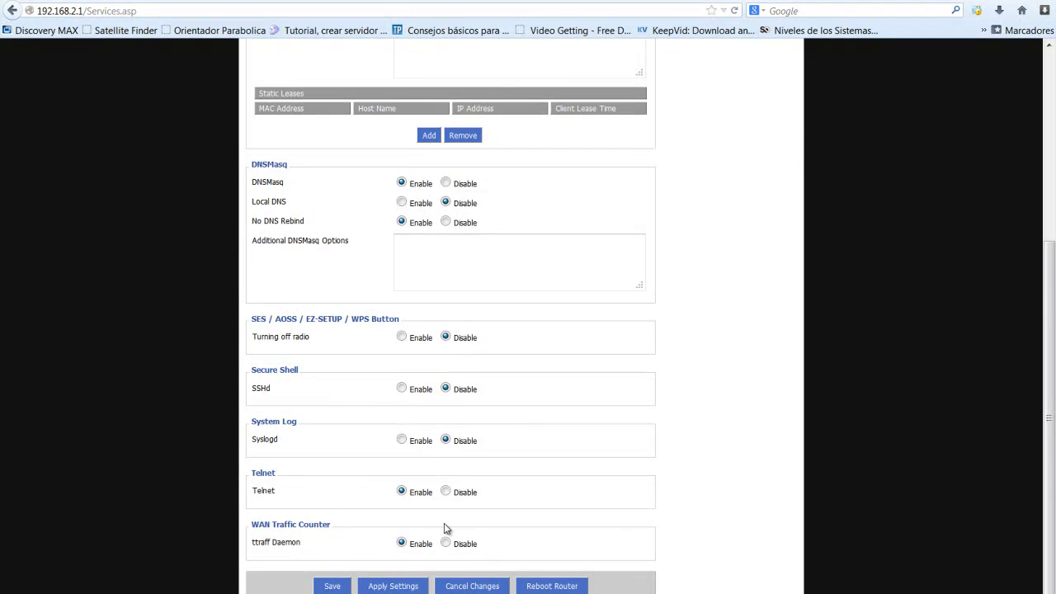
double_click(263, 492)
left_click(266, 546)
Launch Windows Command Prompt via the start search with cmd.
key("super")
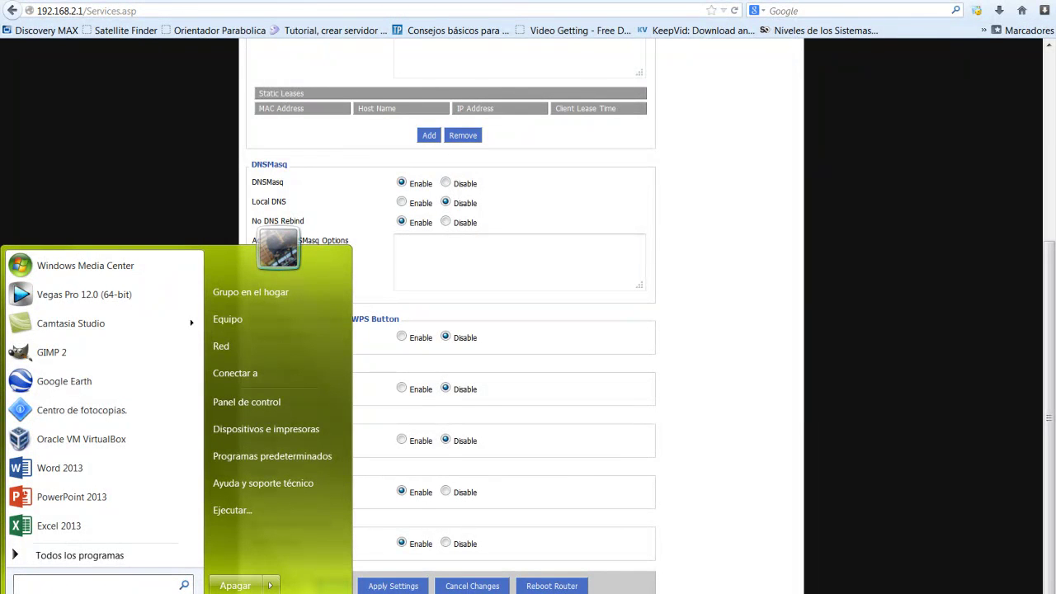
type("cmd")
key("Return")
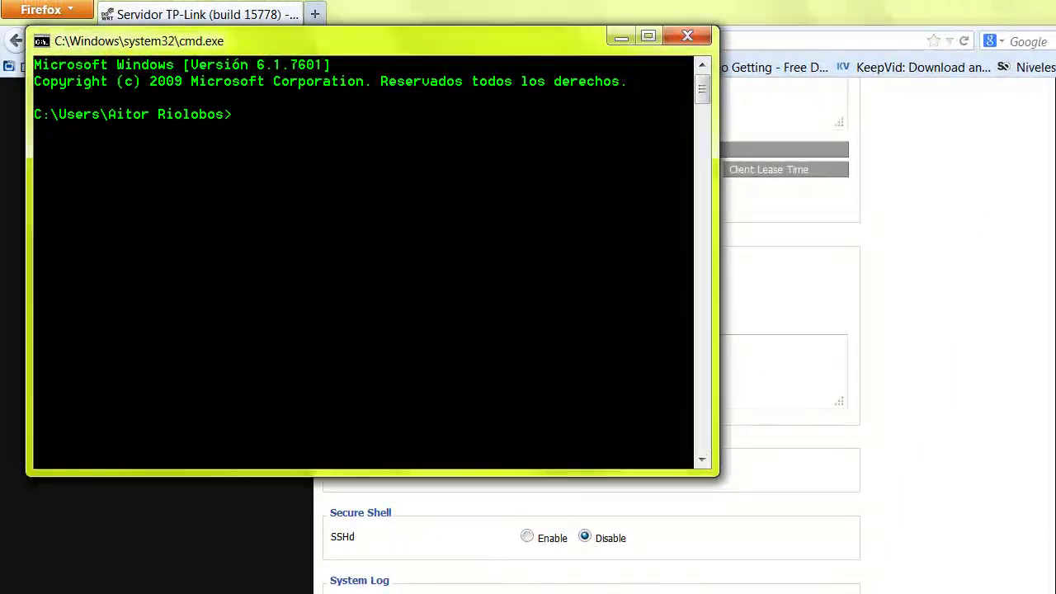
Start the Microsoft Telnet client and begin an 'o 192.168.2.1' open command at its prompt.
type("t")
type("elnet")
key("Return")
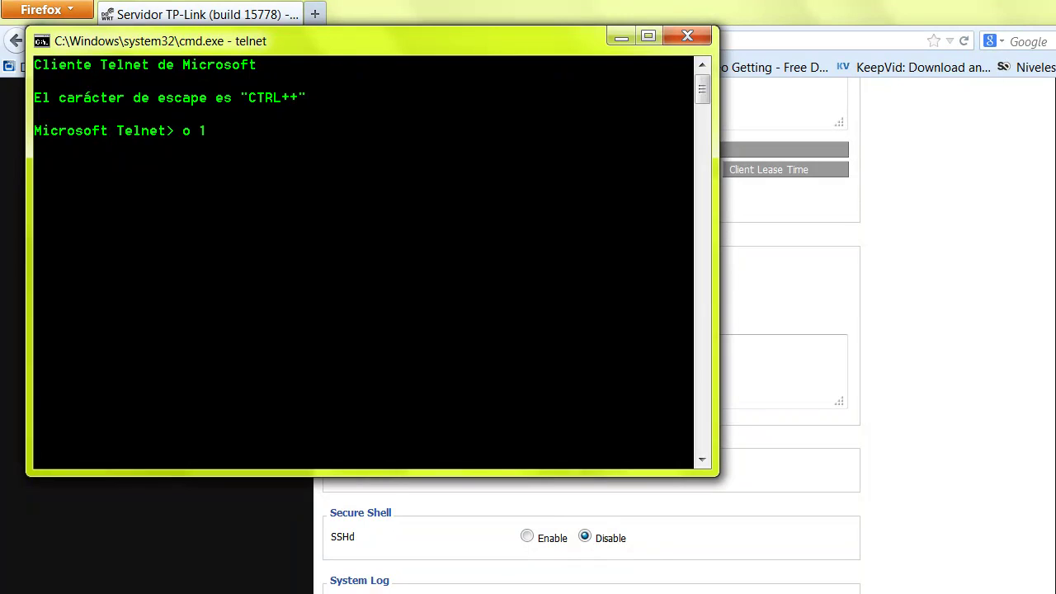
type("o 192")
Connect to 192.168.2.1 over Telnet and make a first login attempt with the username and password.
key("Return")
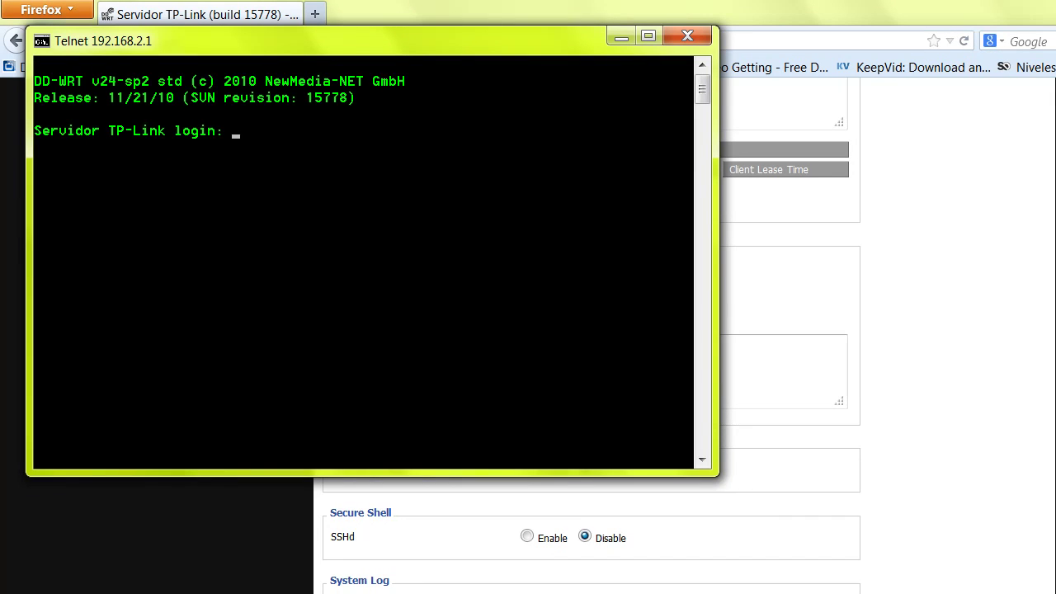
key("Tab")
key("BackSpace")
key("BackSpace")
key("BackSpace")
key("BackSpace")
key("BackSpace")
key("BackSpace")
key("BackSpace")
key("BackSpace")
key("BackSpace")
key("BackSpace")
key("BackSpace")
key("BackSpace")
key("BackSpace")
key("BackSpace")
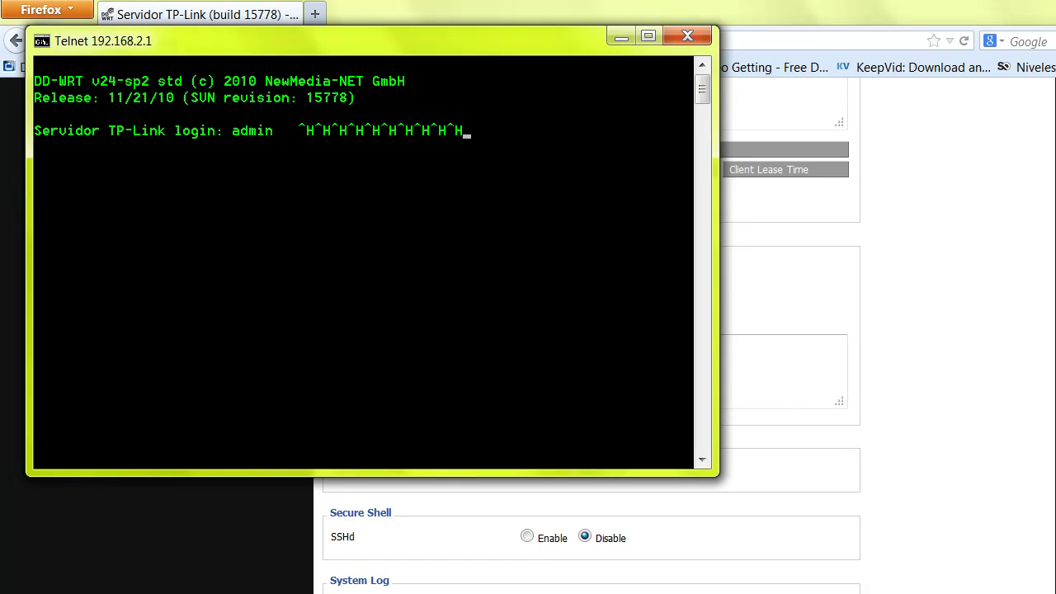
key("BackSpace")
key("BackSpace")
key("BackSpace")
key("BackSpace")
key("BackSpace")
key("BackSpace")
key("BackSpace")
key("BackSpace")
key("BackSpace")
key("BackSpace")
key("BackSpace")
key("BackSpace")
key("BackSpace")
key("Return")
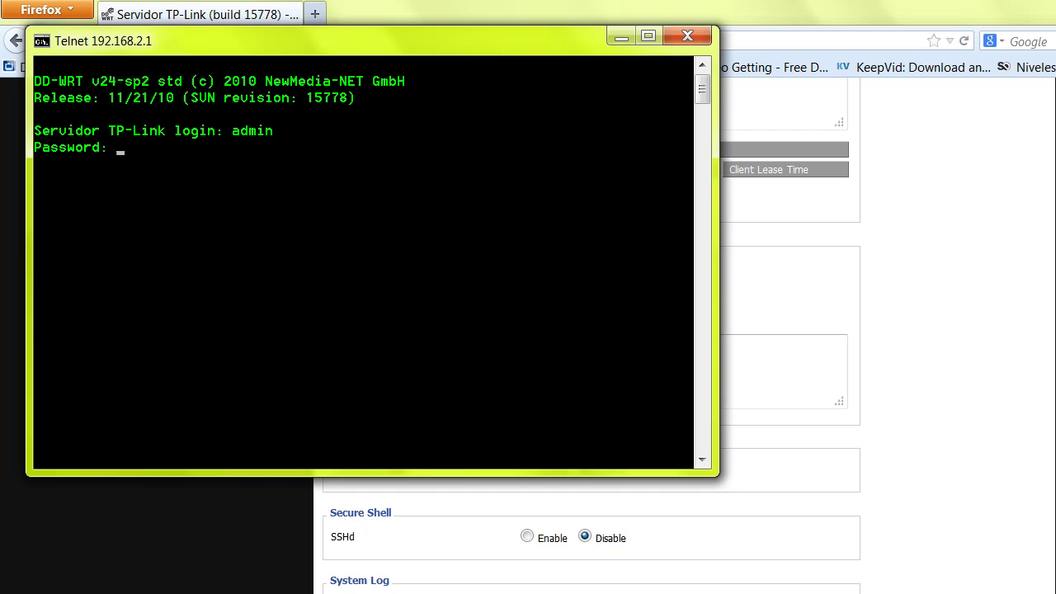
key("Return")
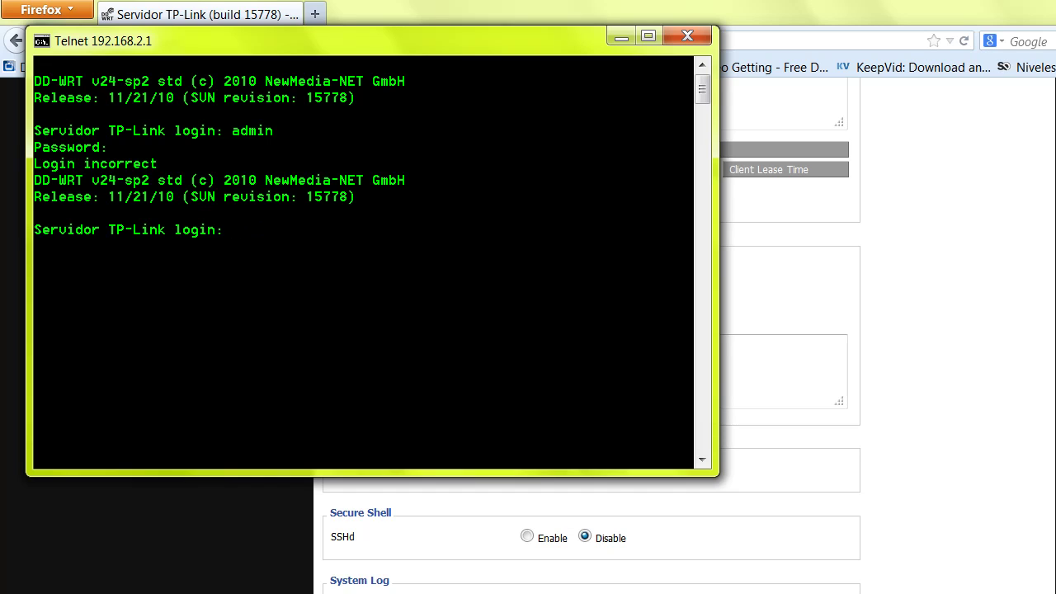
After 'Login incorrect', resubmit the router username and password.
key("BackSpace")
key("BackSpace")
key("Return")
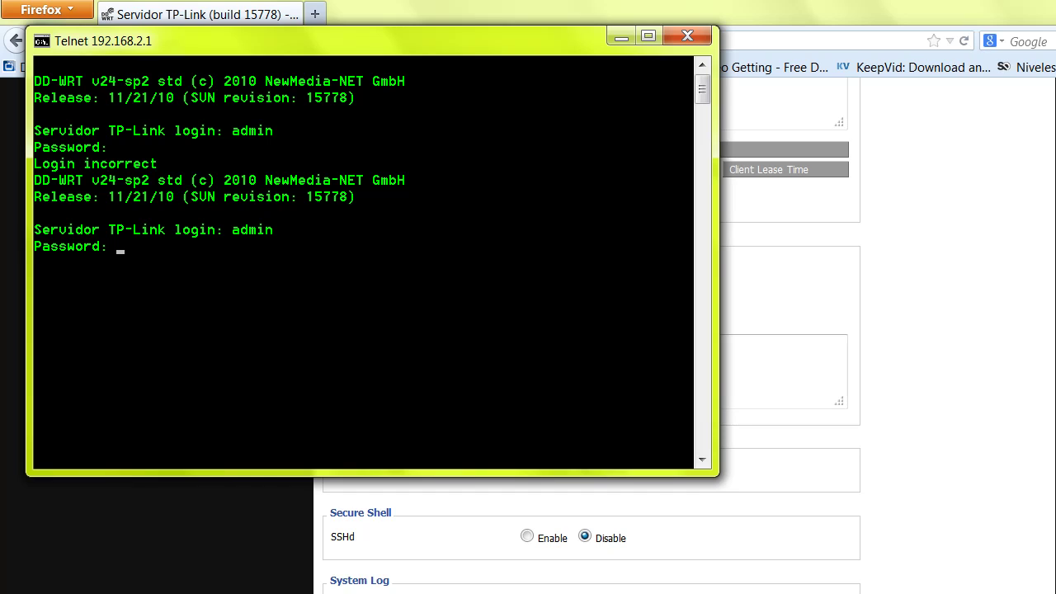
key("Return")
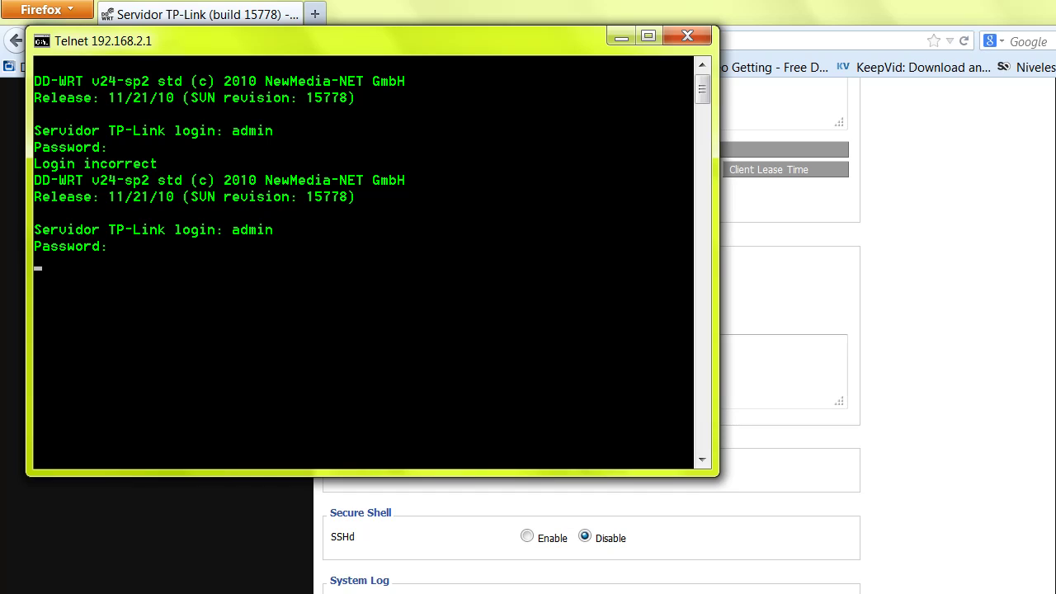
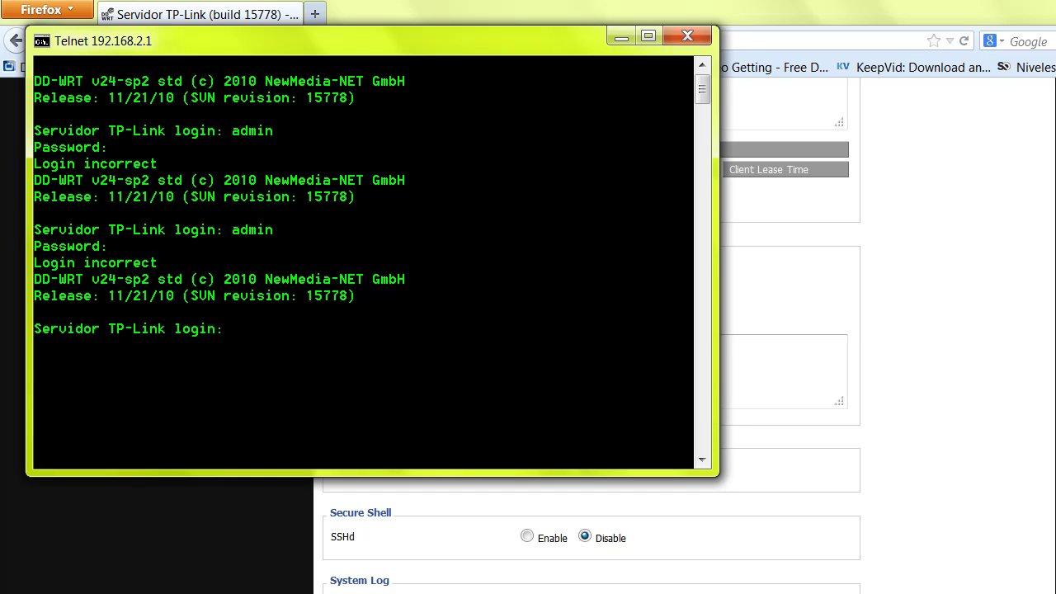
Enter a different username at the 'Servidor TP-Link login:' prompt.
type("clo")
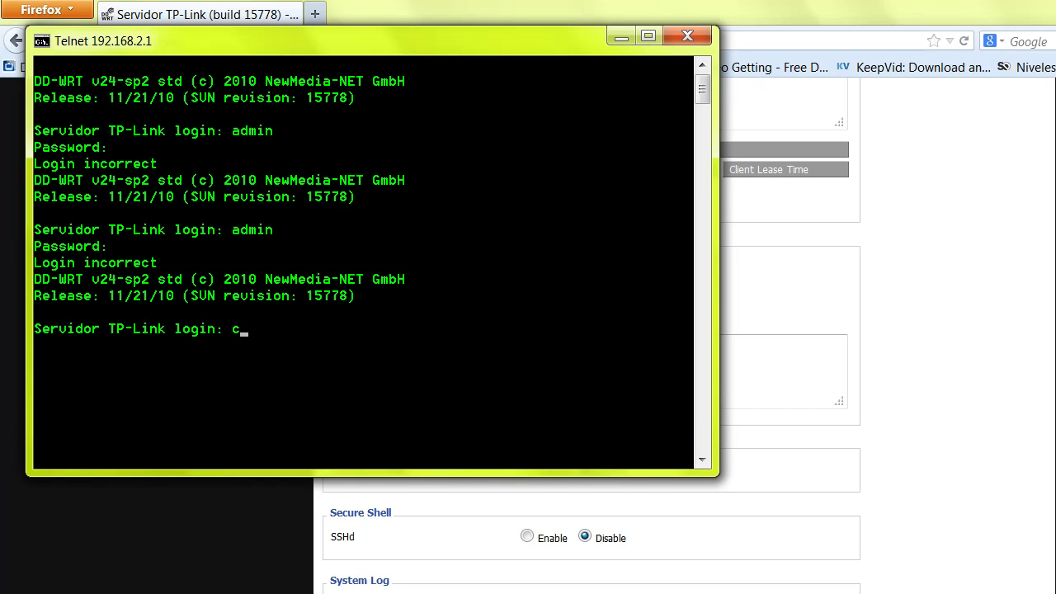
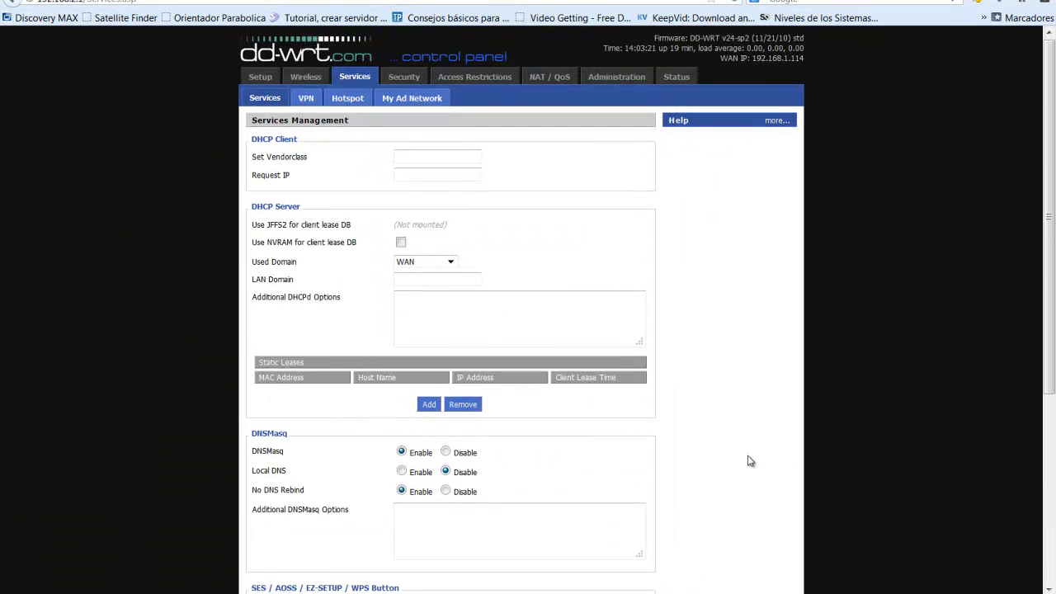
Bring up the Services Hotspot Portal page and scroll through its Sputnik Agent options.
scroll(751, 373, "down", 1)
scroll(750, 371, "up", 1)
left_click(349, 98)
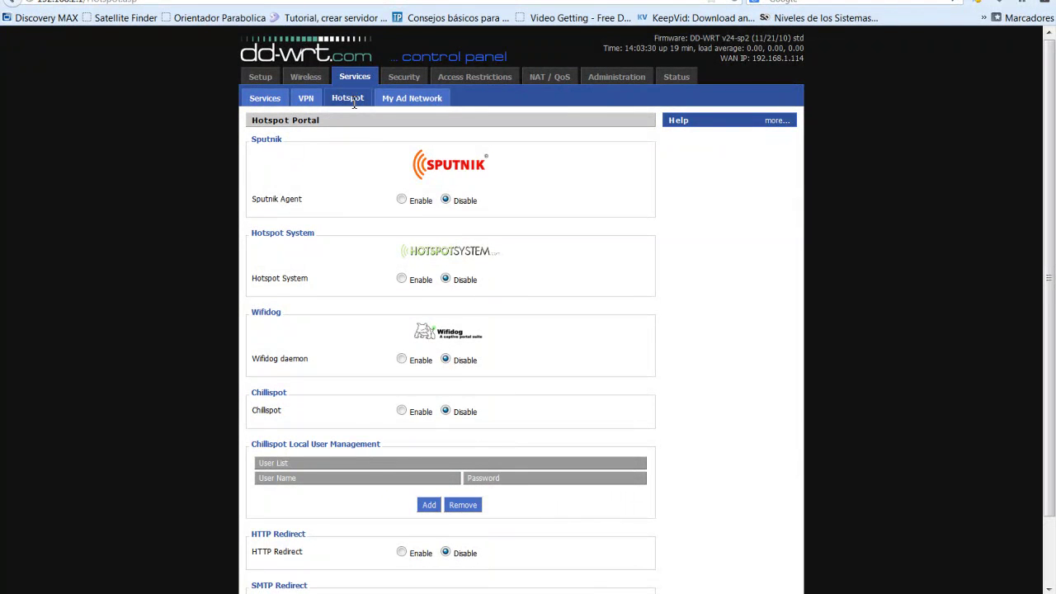
scroll(354, 176, "down", 1)
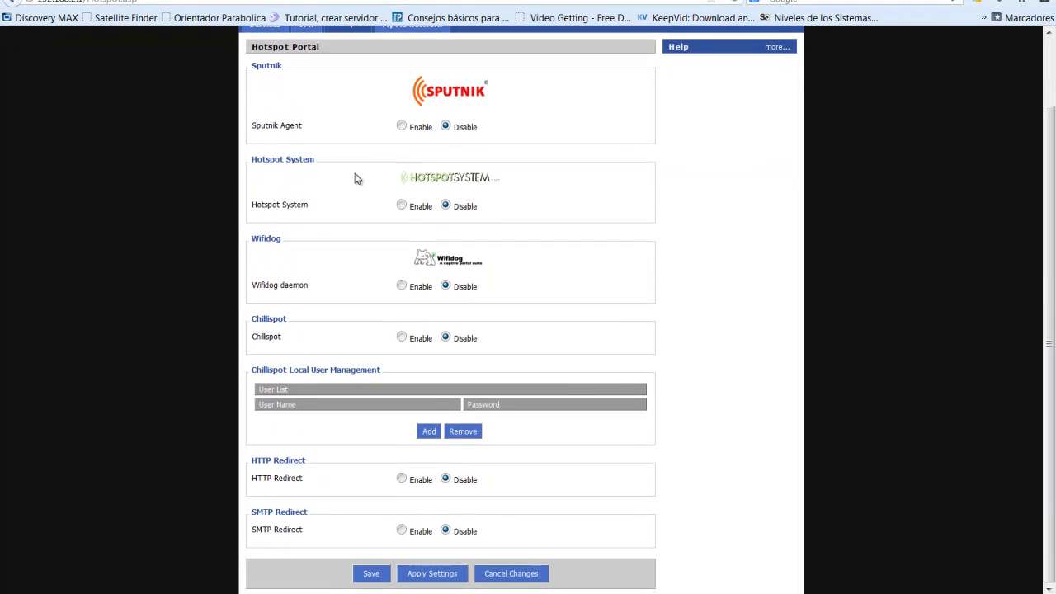
scroll(358, 182, "up", 1)
scroll(359, 192, "down", 1)
Enable Sputnik, keep NMS mode, try both server IDs, then set Sputnik Agent back to Disable.
left_click(401, 125)
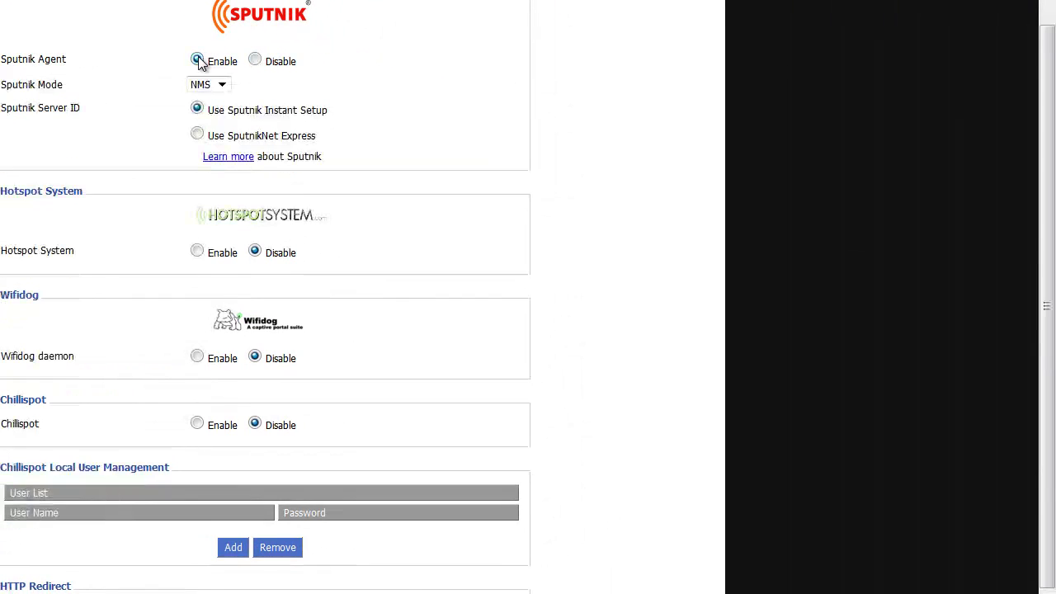
left_click(203, 85)
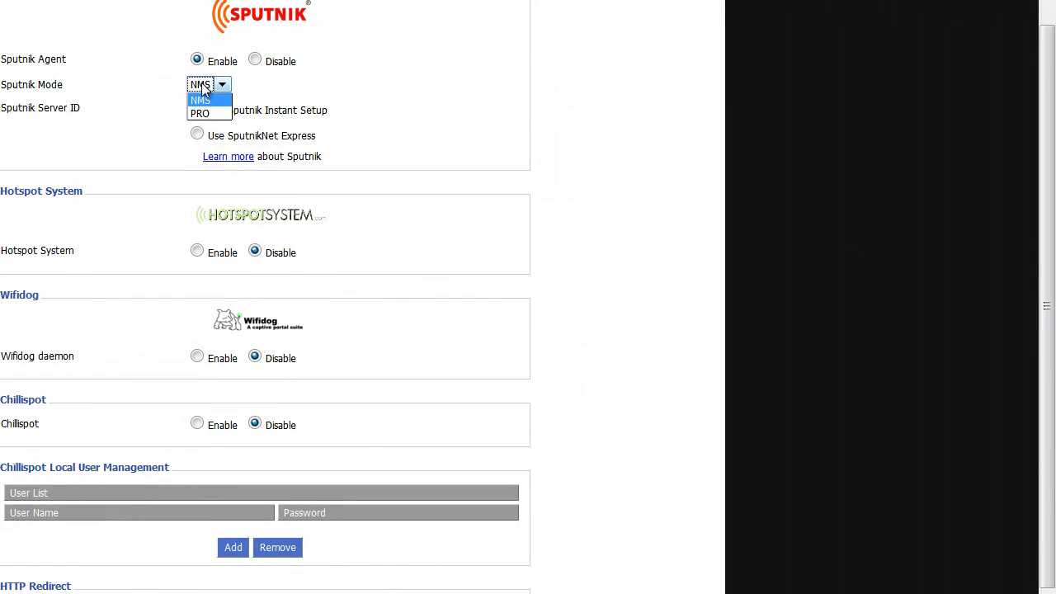
left_click(220, 85)
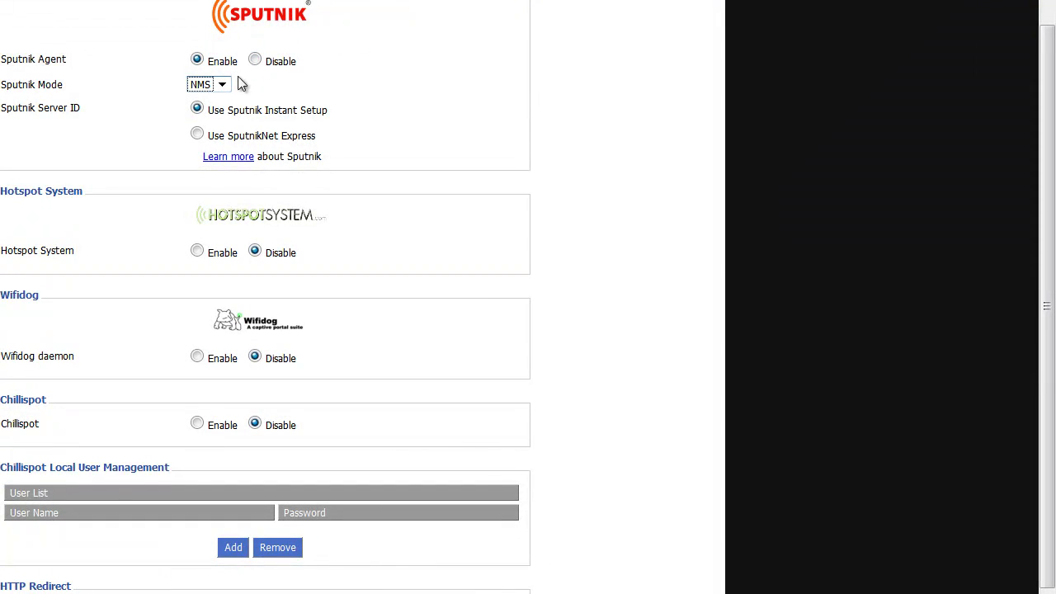
left_click(197, 134)
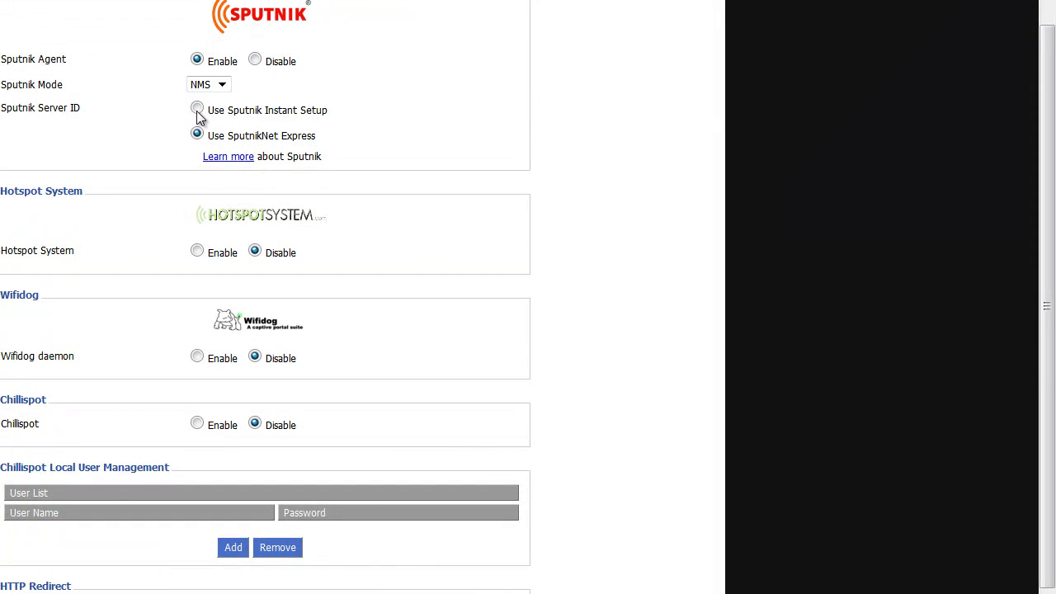
left_click(197, 111)
left_click(255, 59)
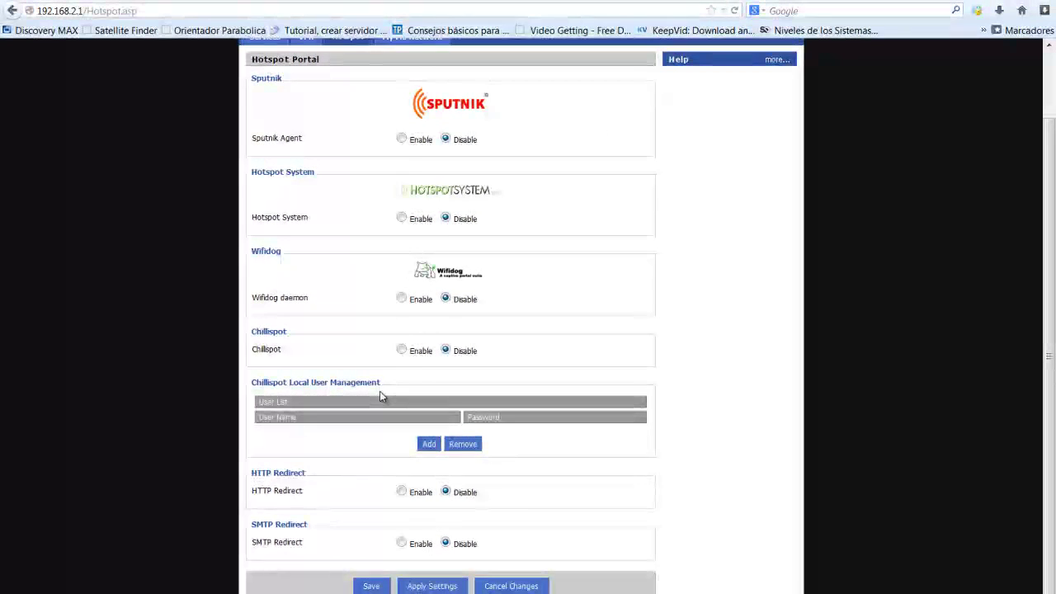
scroll(383, 404, "up", 2)
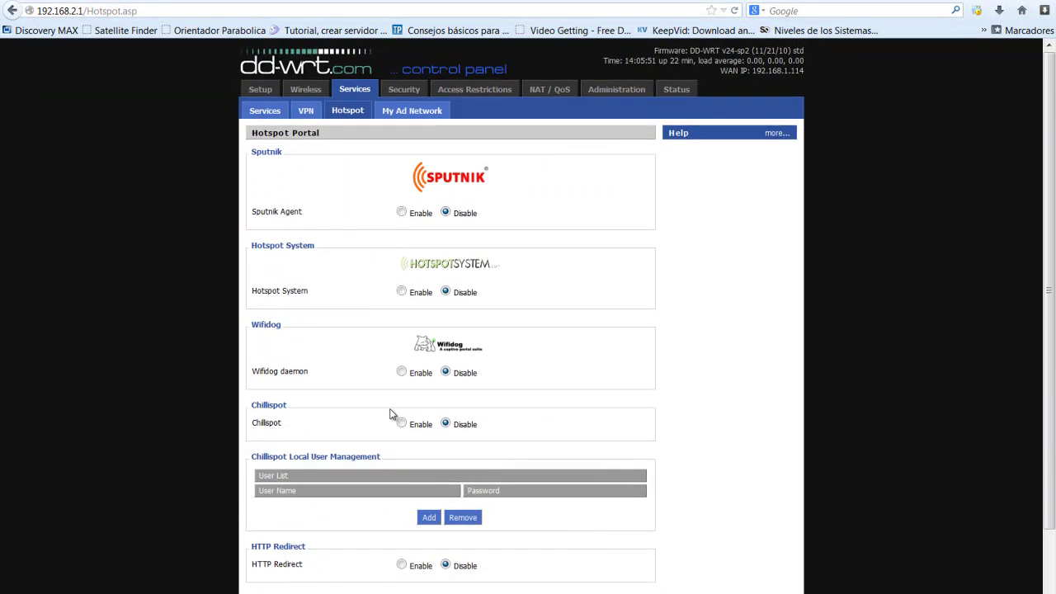
scroll(391, 415, "down", 3)
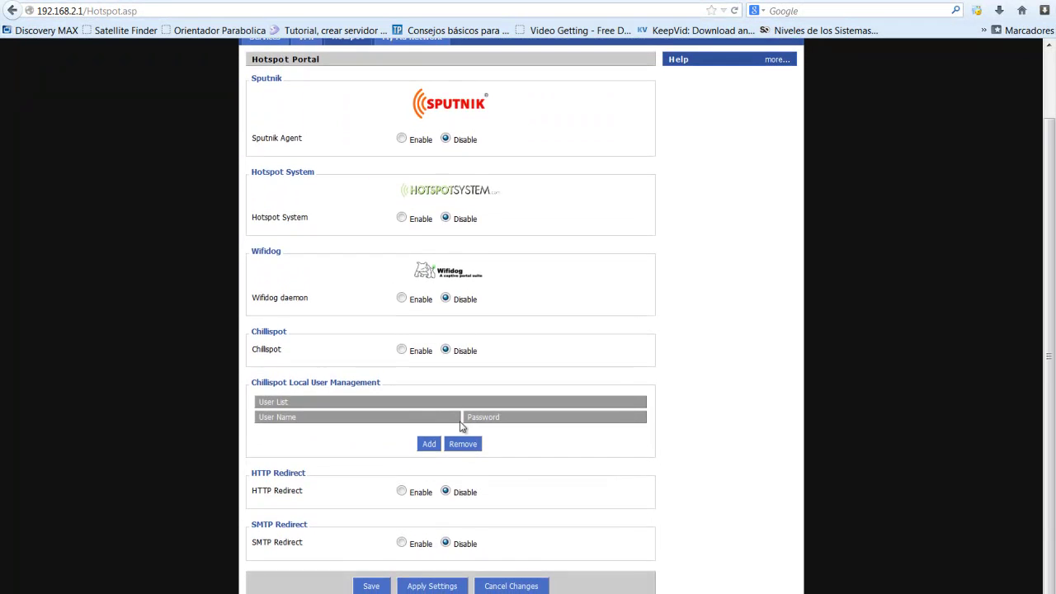
scroll(464, 424, "up", 3)
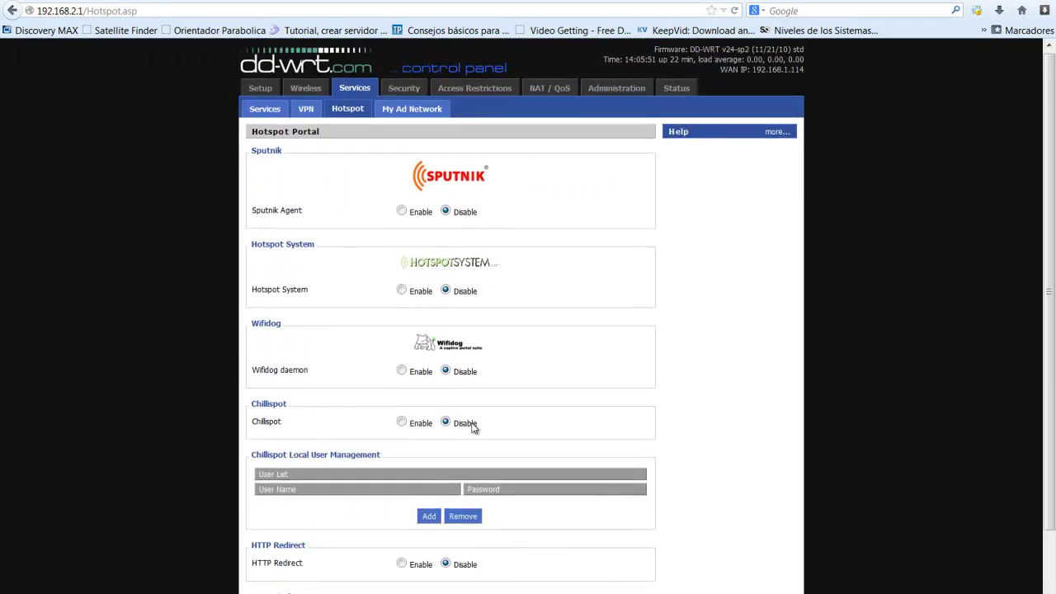
Open the My Ad Network page and read the AnchorFree Hotspot options, leaving AnchorFree disabled.
left_click(402, 119)
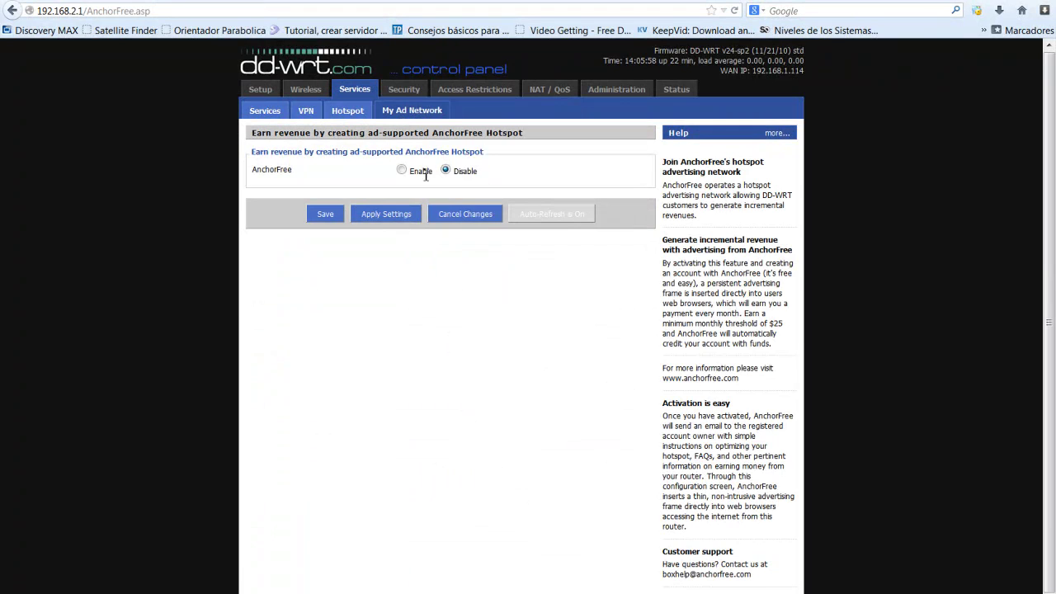
left_click_drag(251, 158, 498, 162)
left_click(498, 162)
left_click_drag(405, 153, 483, 153)
left_click(505, 163)
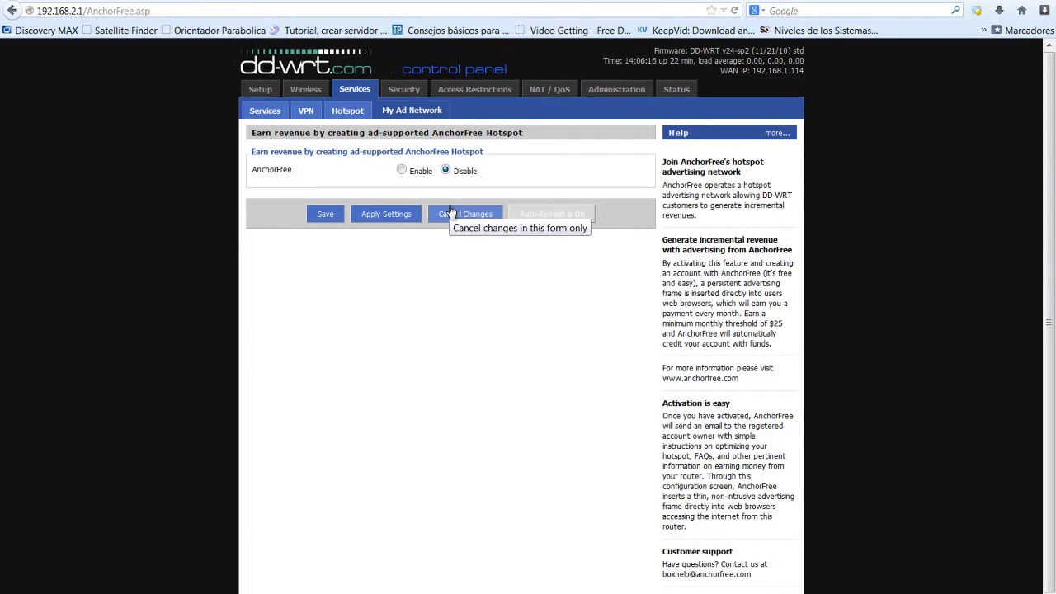
Review the Security Firewall page's SPI firewall and additional filters, then open VPN Passthrough.
left_click(416, 95)
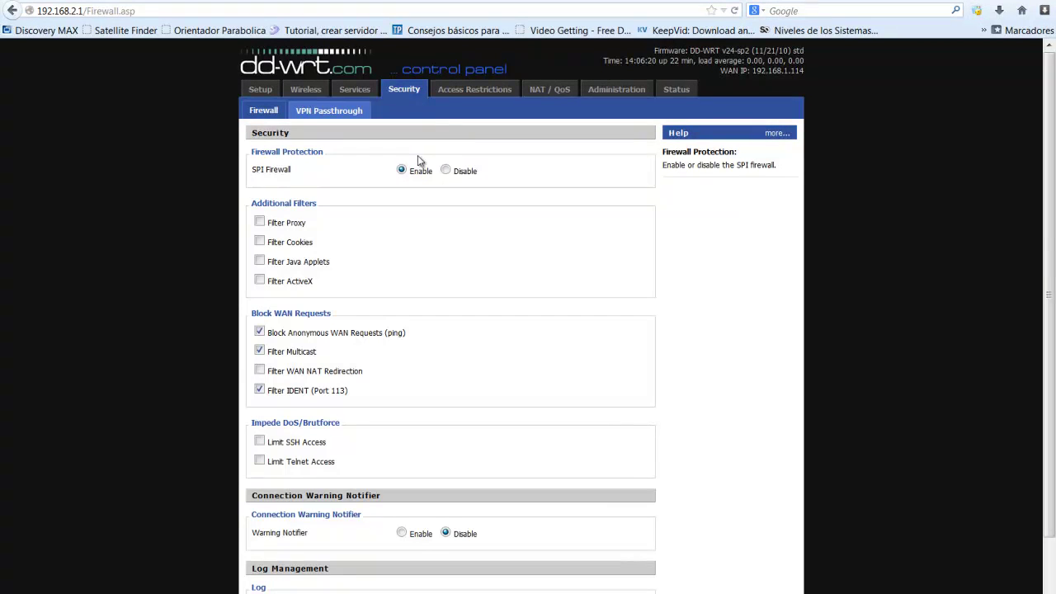
left_click_drag(295, 175, 255, 175)
left_click(316, 177)
left_click_drag(274, 226, 324, 290)
left_click(334, 282)
scroll(334, 301, "down", 3)
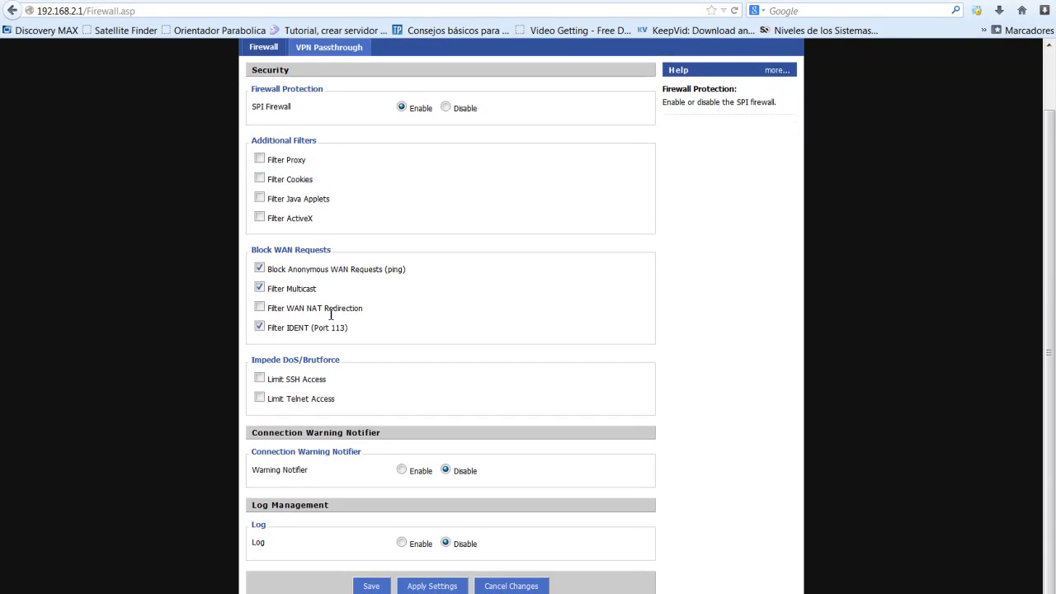
scroll(330, 272, "up", 3)
left_click(339, 115)
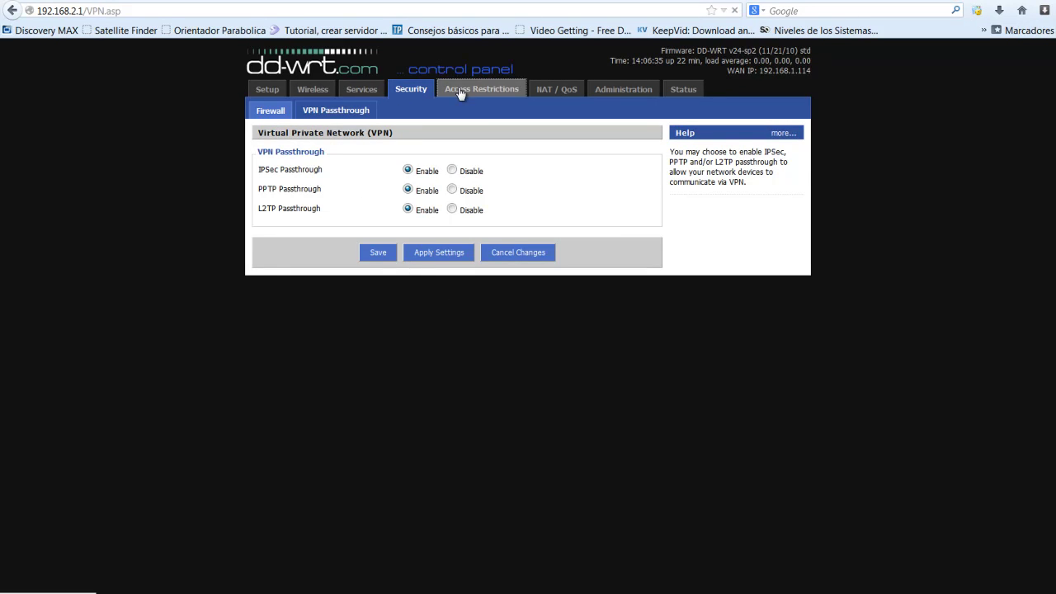
Open the Access Restrictions WAN Access page and look over policy 1's schedule settings.
left_click(460, 89)
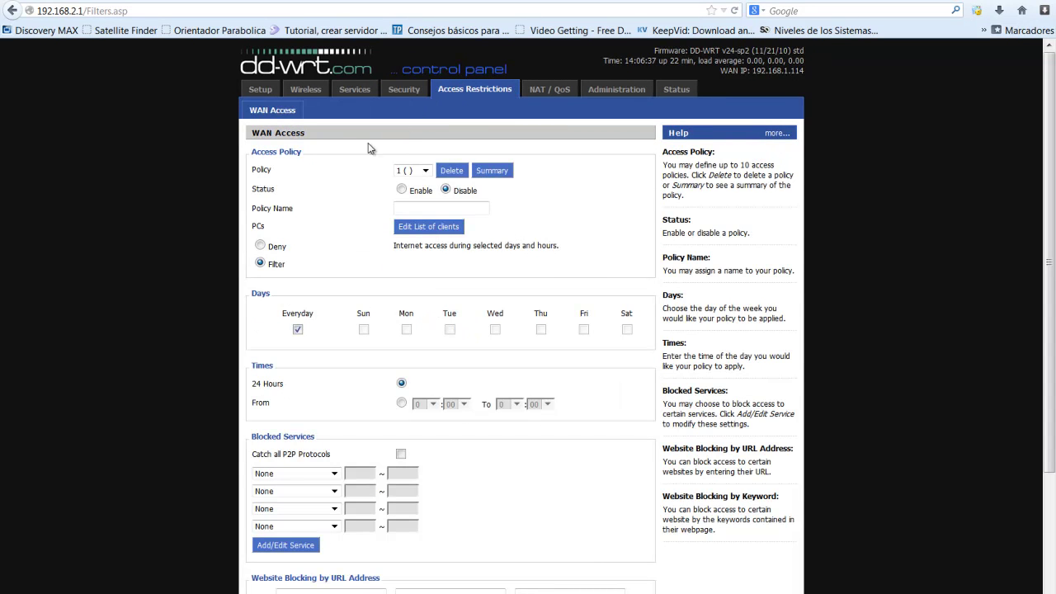
scroll(339, 178, "down", 1)
scroll(339, 180, "down", 2)
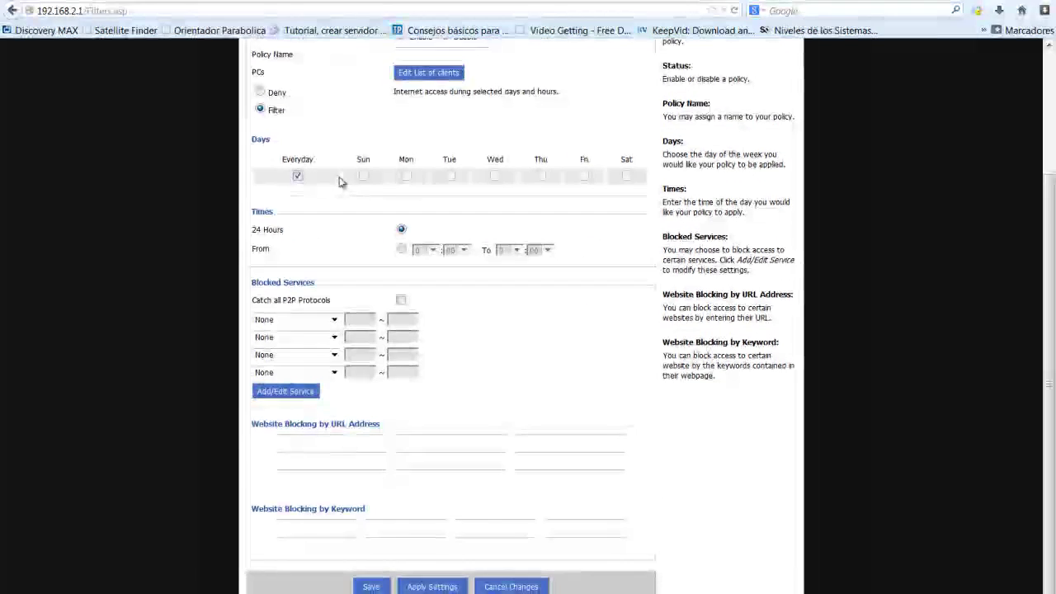
scroll(341, 179, "up", 3)
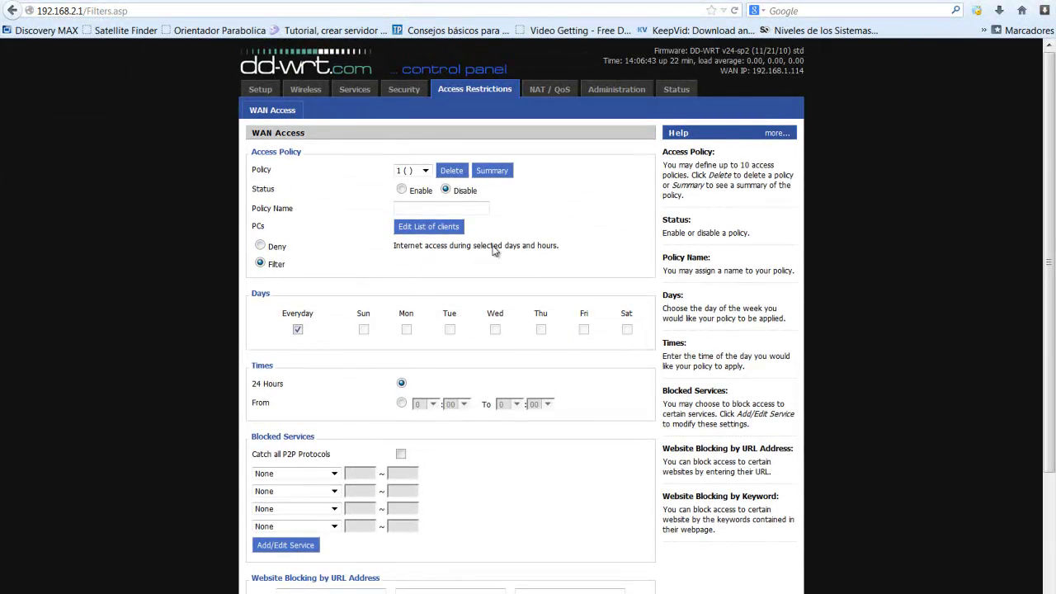
Browse the NAT / QoS Port Forwarding, Port Range Forwarding and Port Triggering pages, ending on UPnP.
left_click(545, 91)
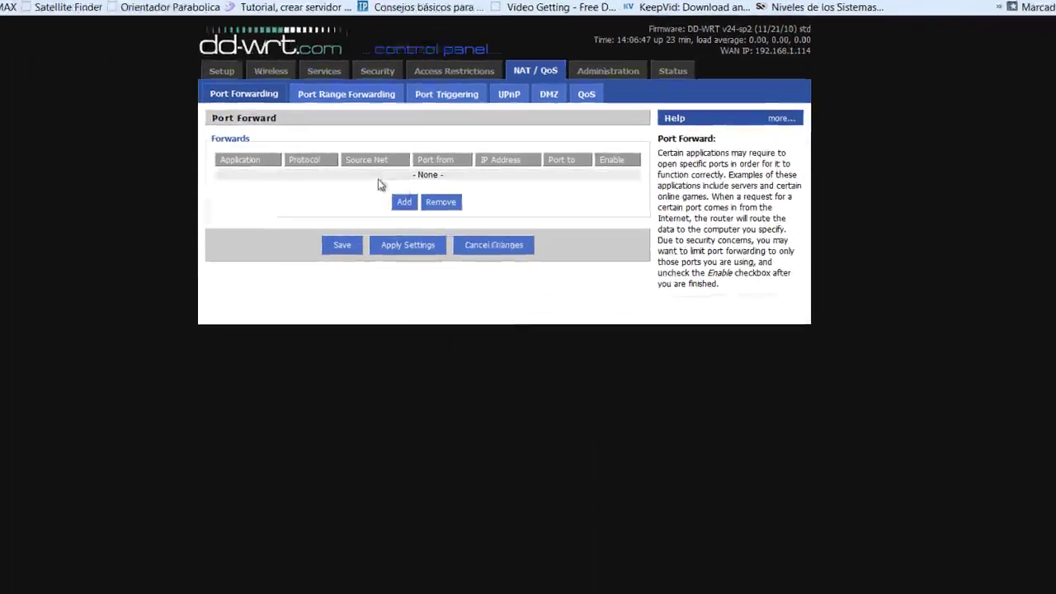
left_click_drag(94, 133, 186, 114)
left_click_drag(110, 109, 146, 105)
left_click(249, 82)
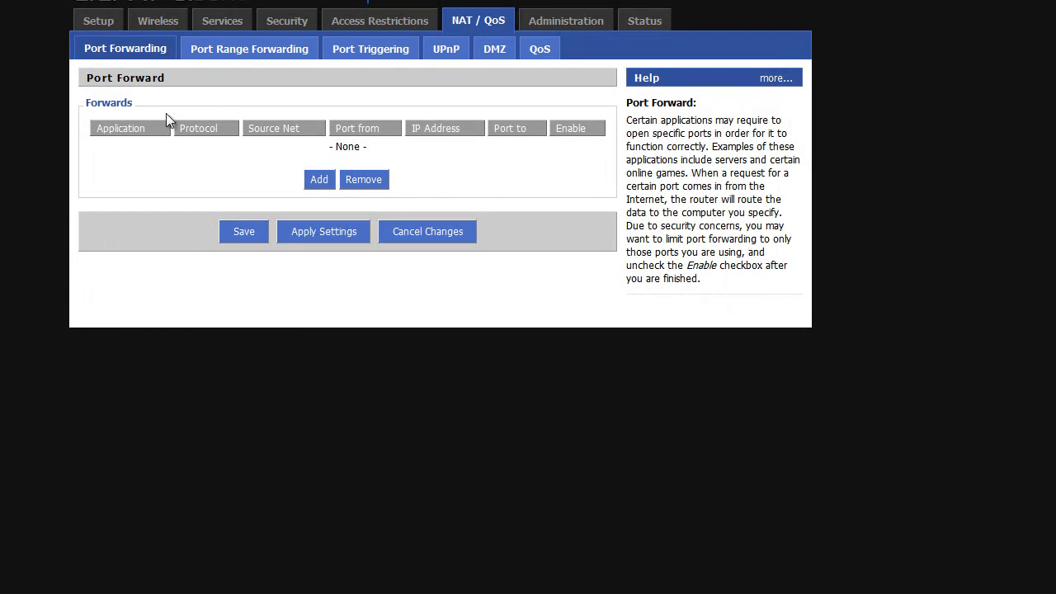
left_click(231, 51)
left_click(361, 54)
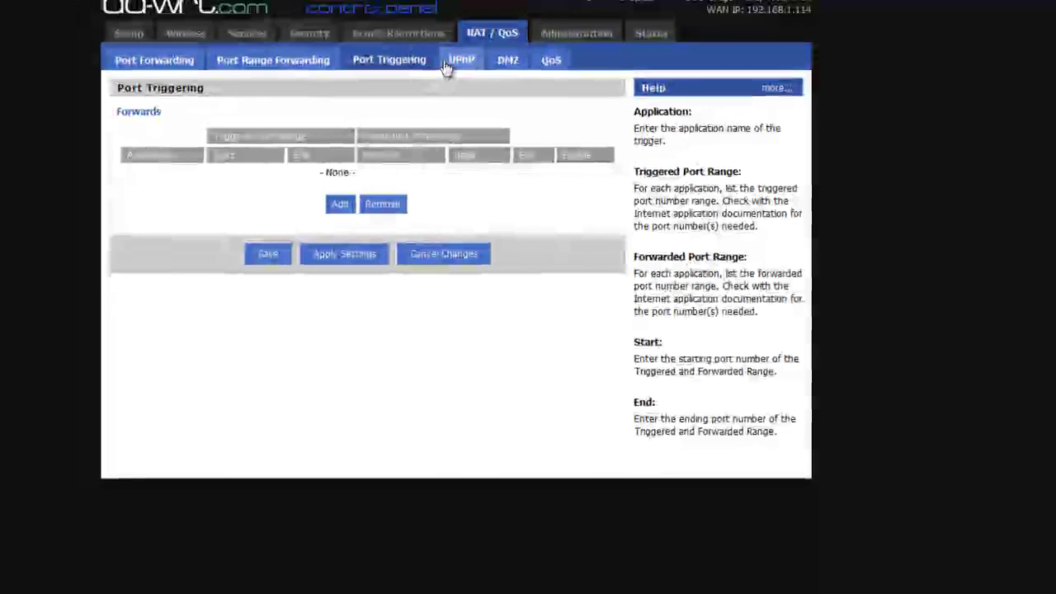
left_click(528, 111)
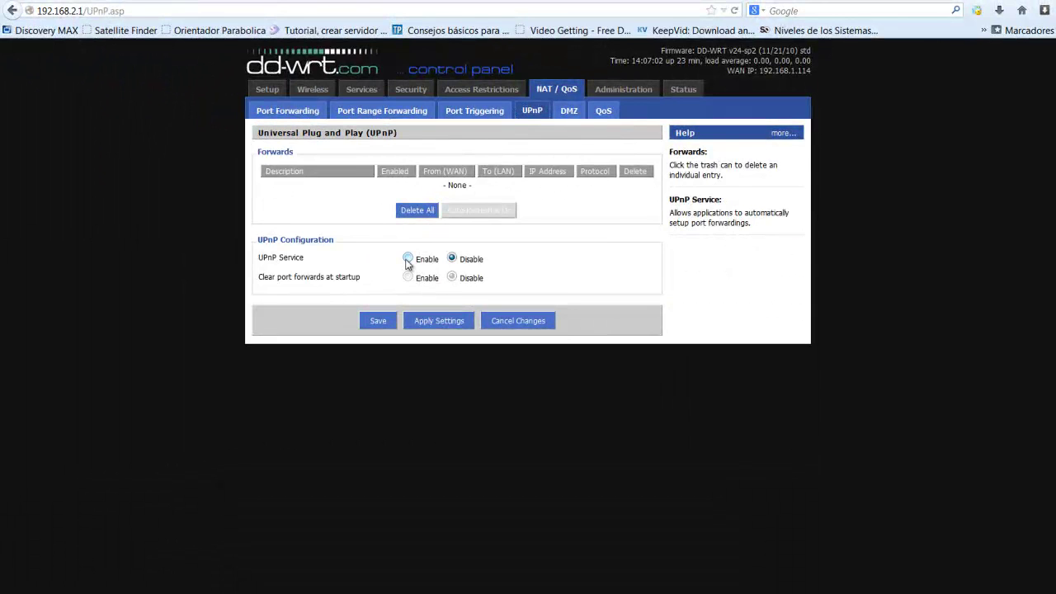
Set UPnP Service to Enable and apply it, then look at the DMZ and QoS pages.
left_click(407, 259)
left_click(440, 320)
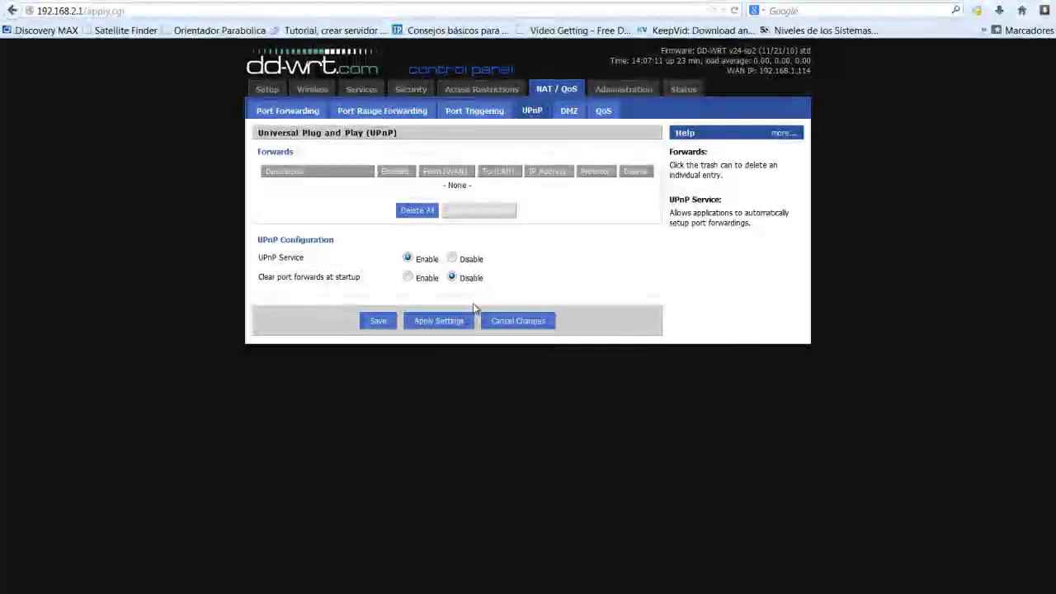
left_click(571, 112)
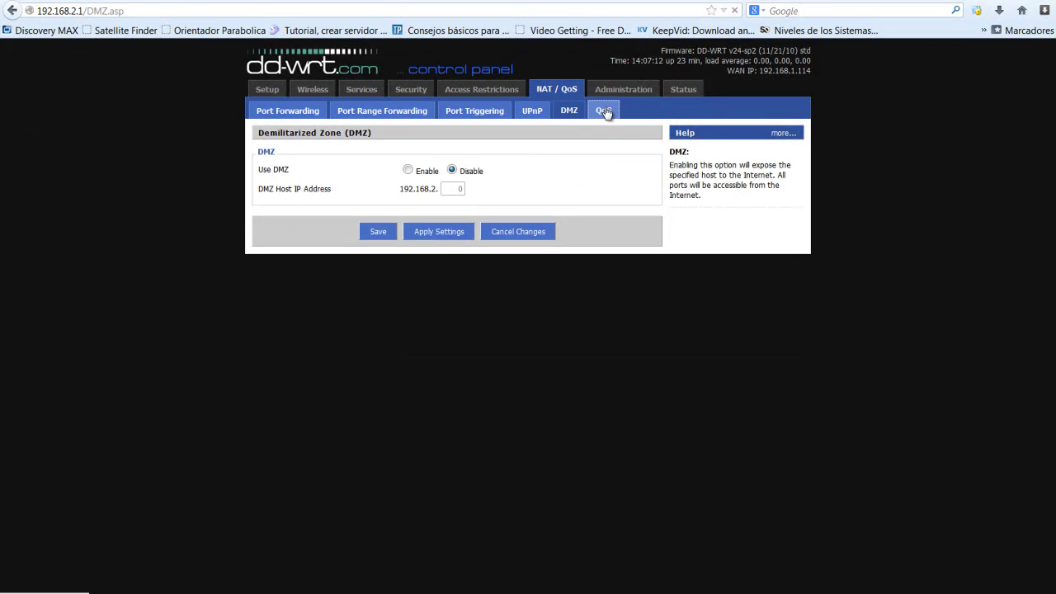
left_click(605, 110)
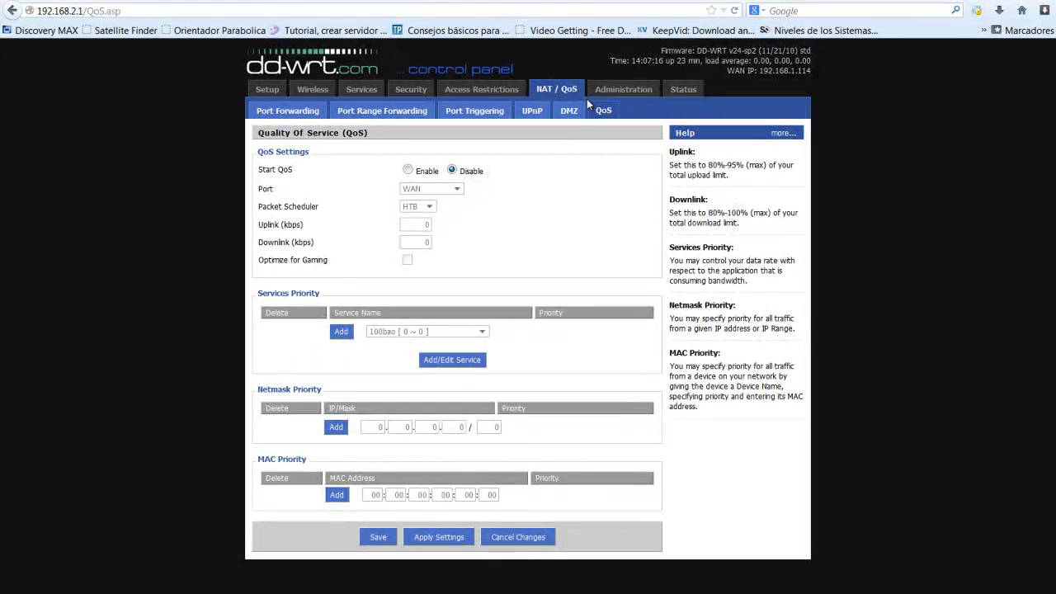
left_click(604, 91)
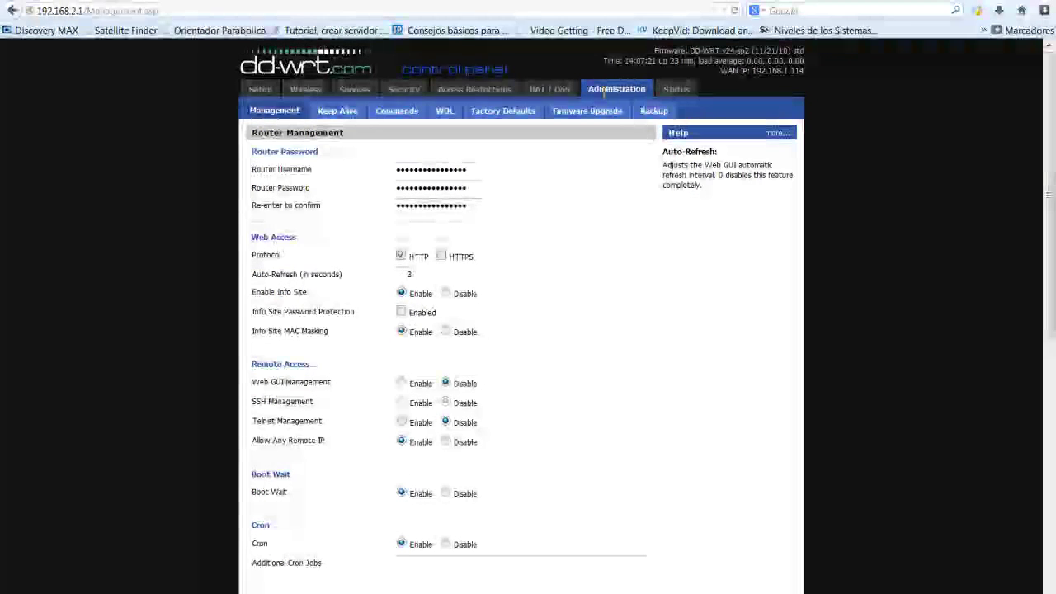
Check the router username and password fields and tick HTTPS web access.
left_click(396, 170)
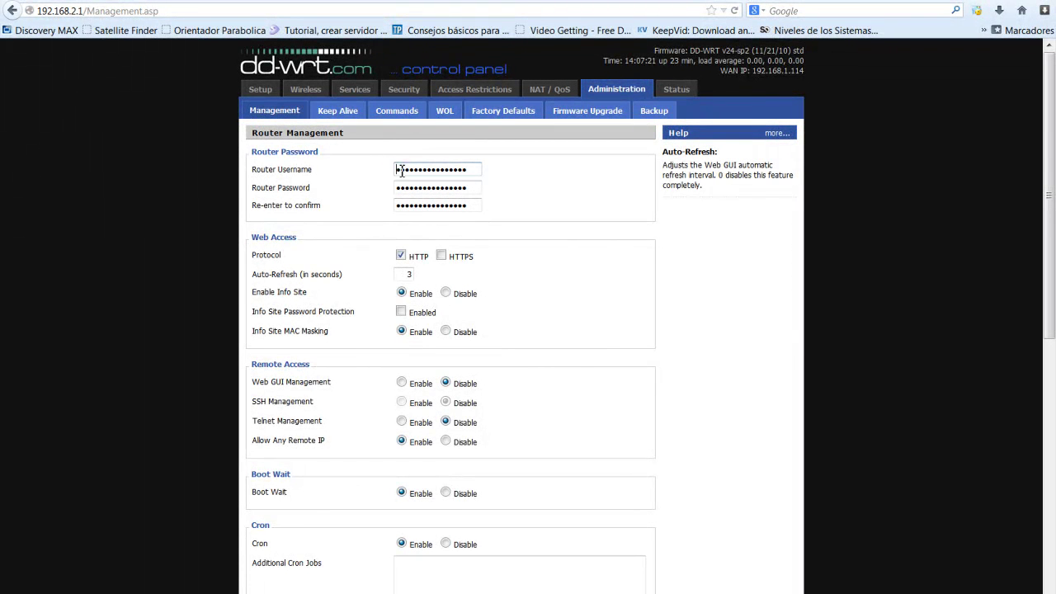
left_click_drag(400, 171, 517, 176)
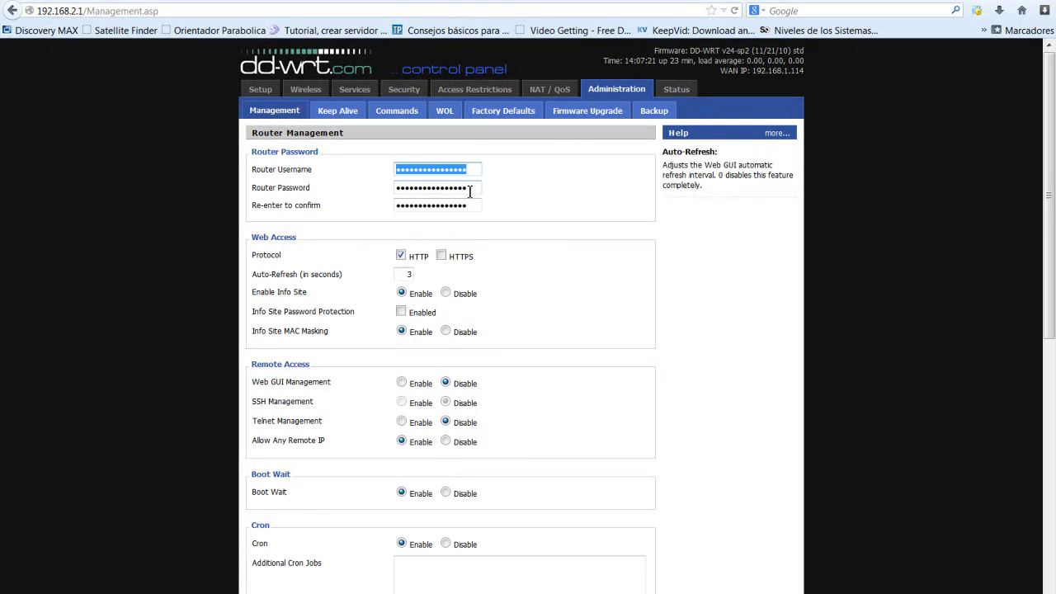
key("Tab")
key("Tab")
left_click(346, 215)
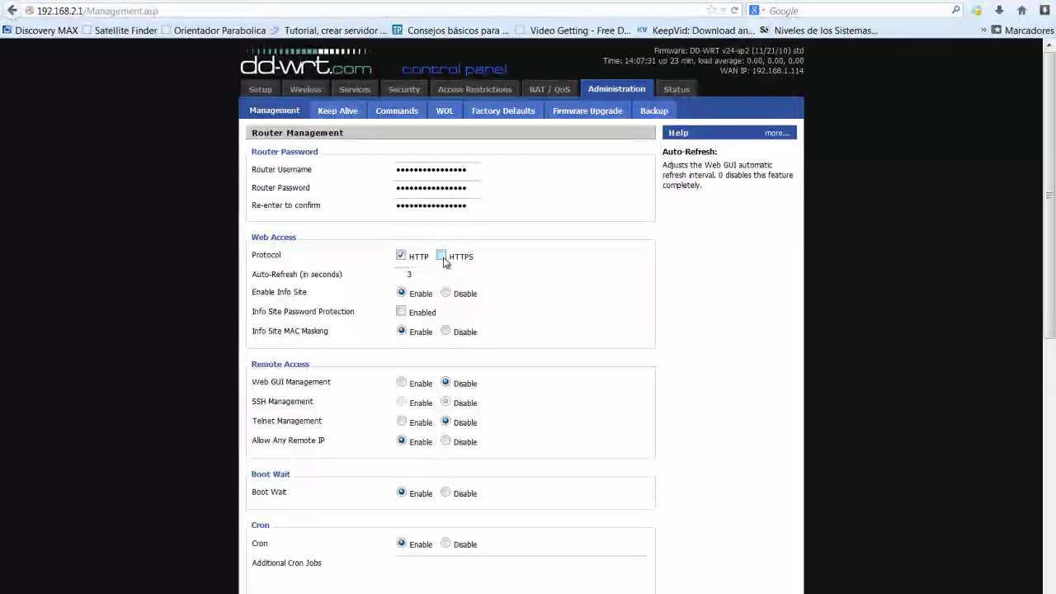
left_click(441, 257)
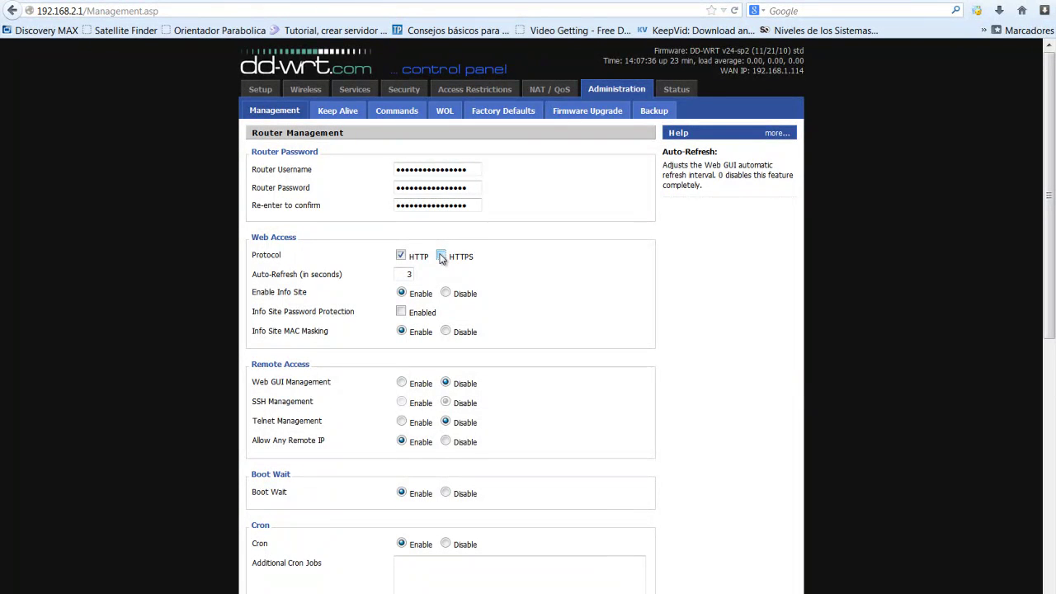
Choose Spanish in Language Selection and apply the settings.
scroll(424, 278, "down", 5)
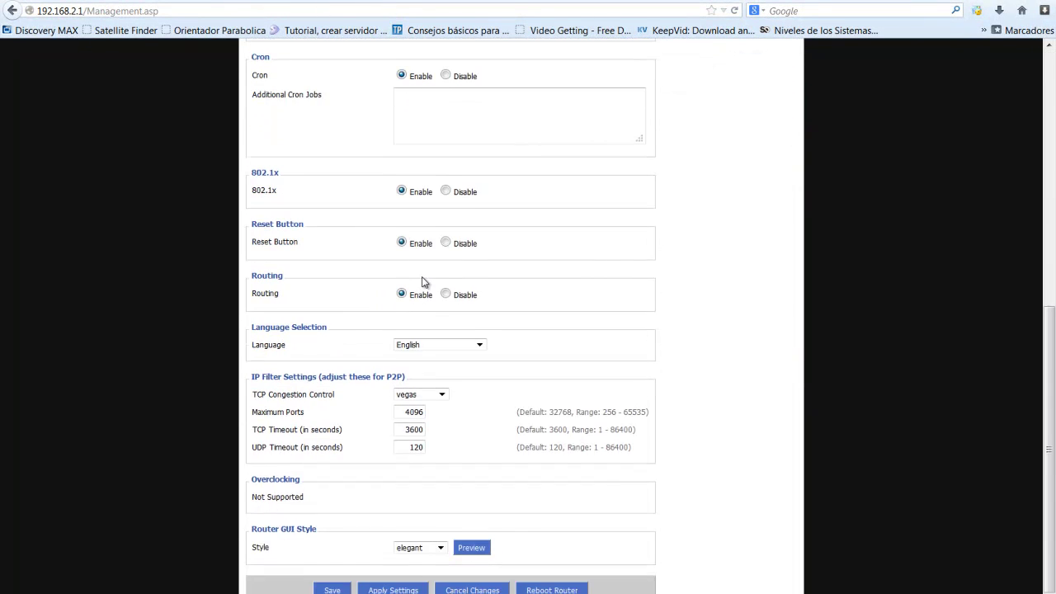
left_click(426, 339)
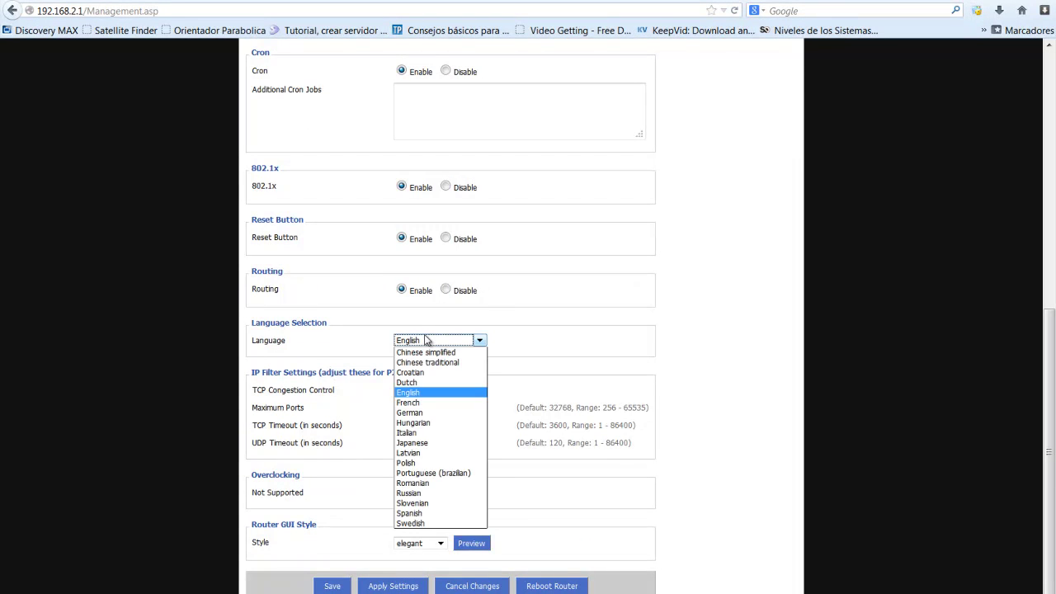
left_click(409, 513)
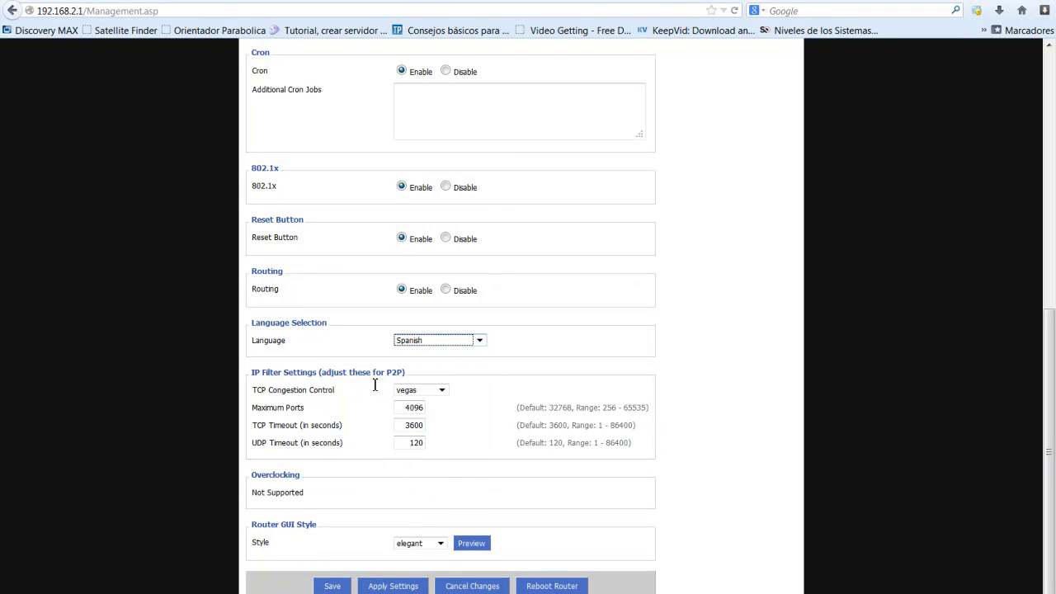
scroll(363, 349, "up", 3)
scroll(372, 339, "up", 1)
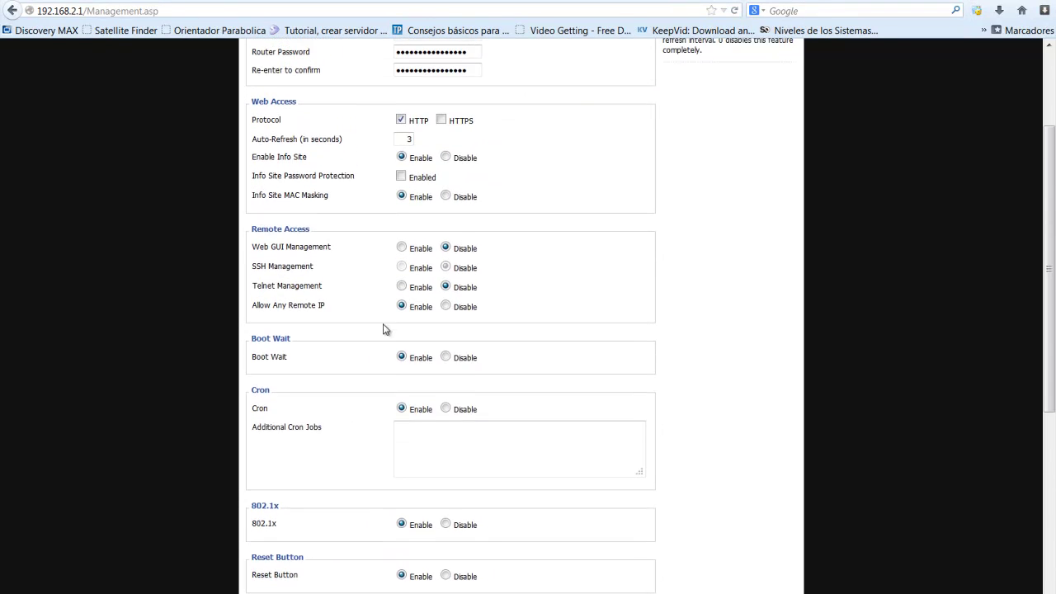
scroll(417, 276, "down", 4)
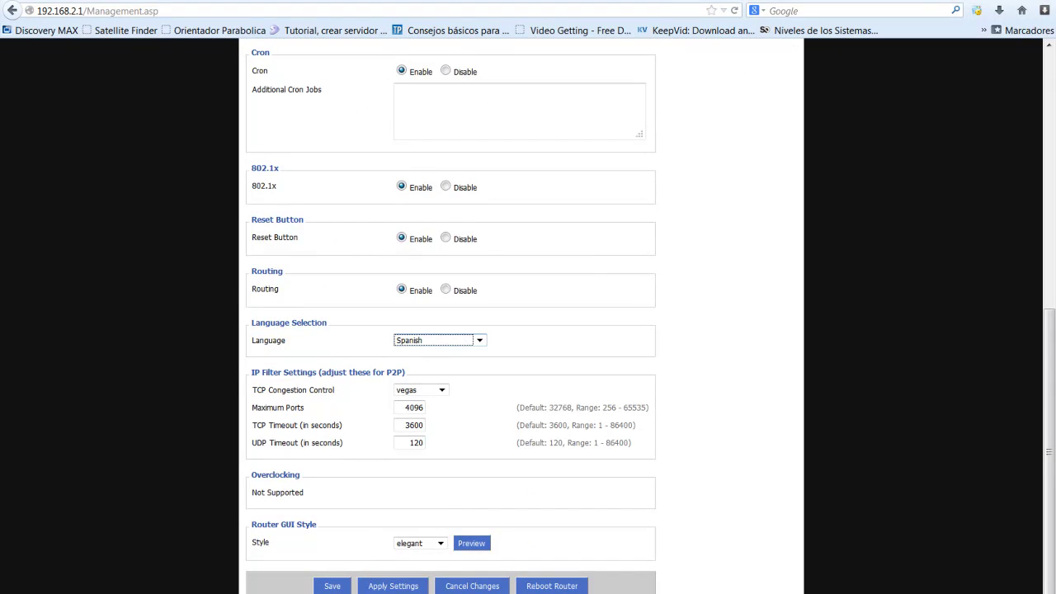
left_click(410, 585)
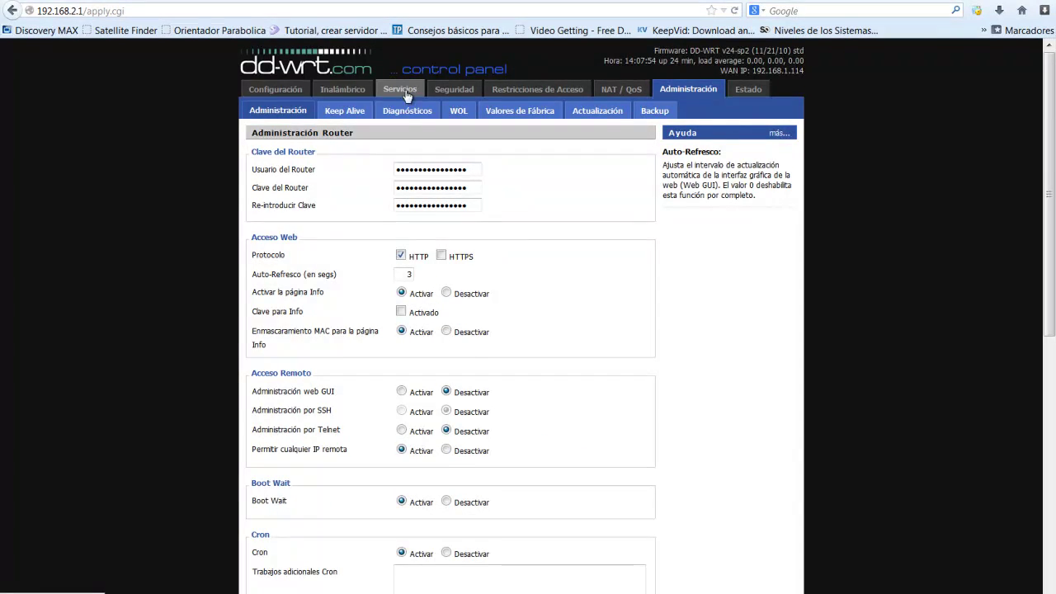
scroll(693, 149, "down", 3)
scroll(668, 162, "down", 2)
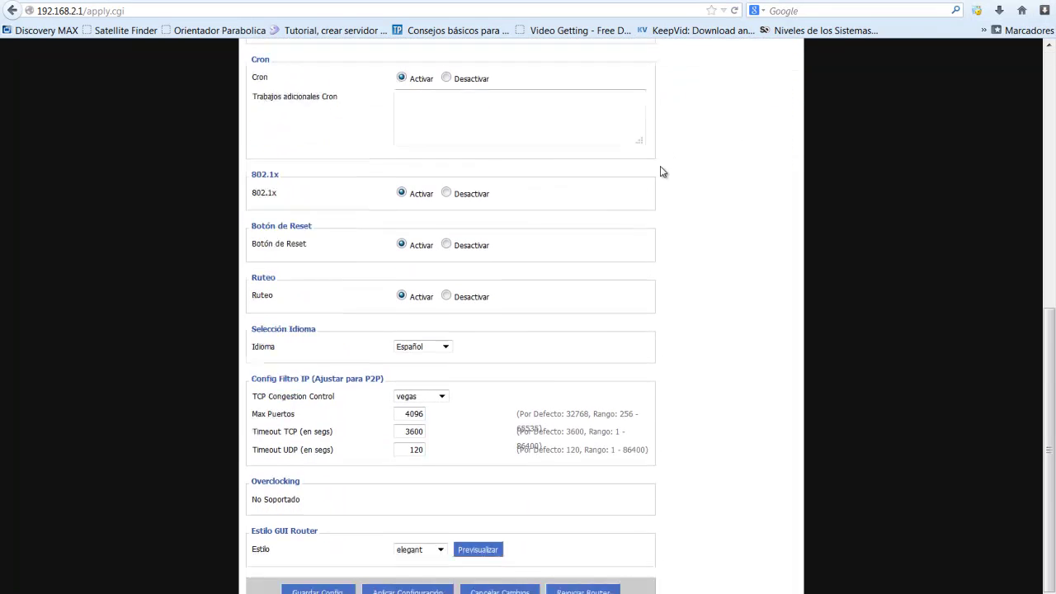
scroll(631, 169, "up", 3)
scroll(627, 165, "up", 2)
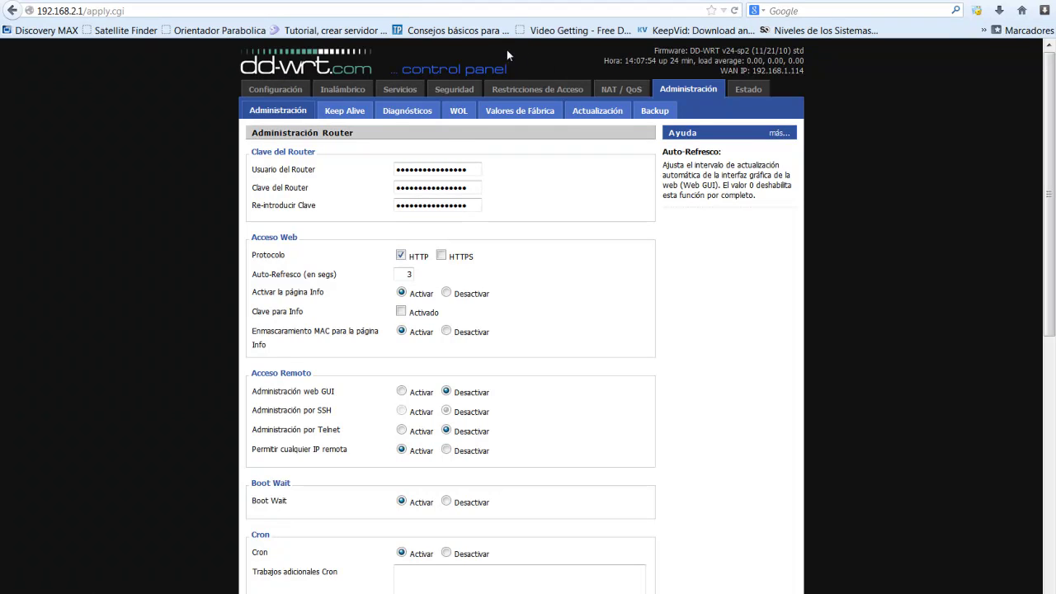
Open the Estado router page and review its system, CPU clock, load average and memory figures.
left_click(741, 91)
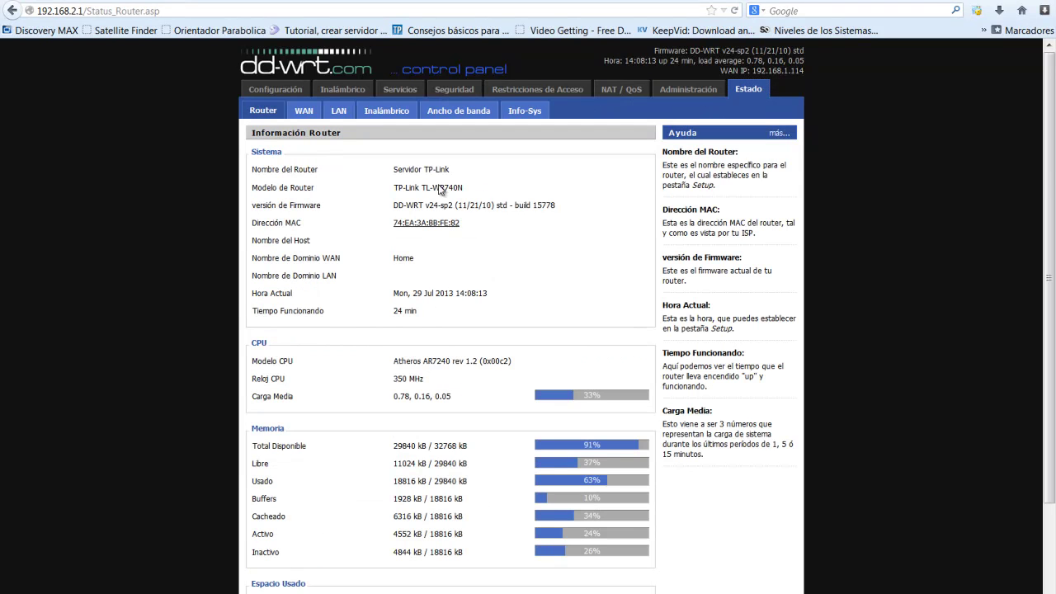
scroll(426, 202, "down", 2)
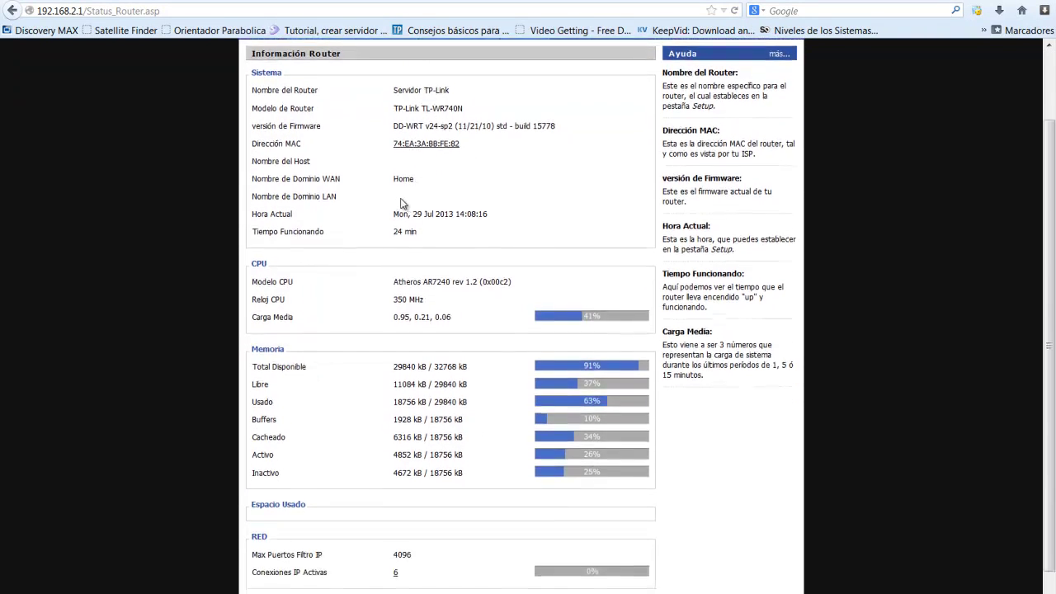
left_click_drag(257, 301, 366, 307)
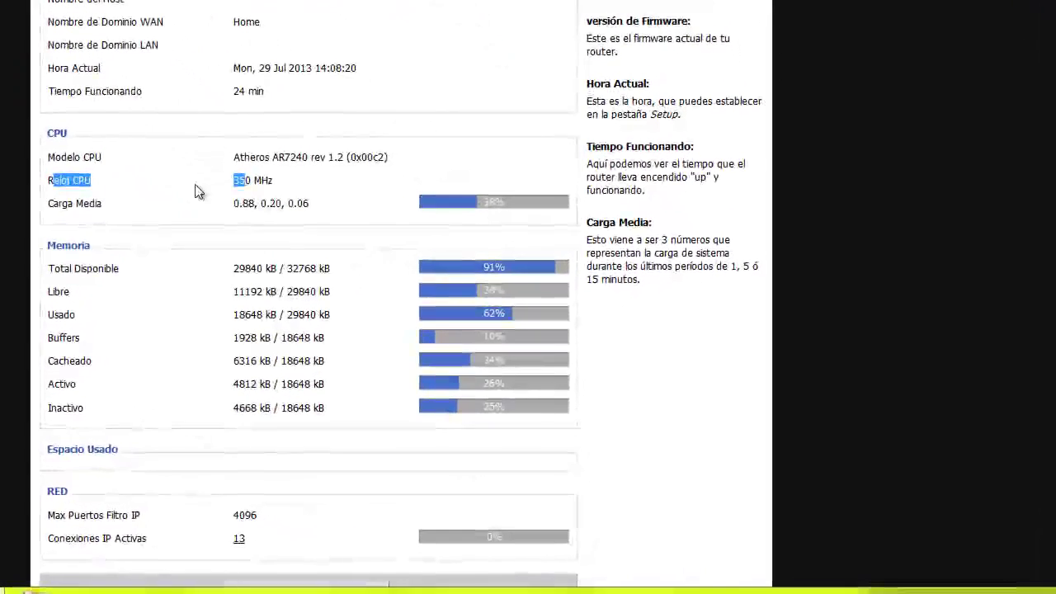
left_click_drag(52, 203, 208, 198)
left_click(208, 199)
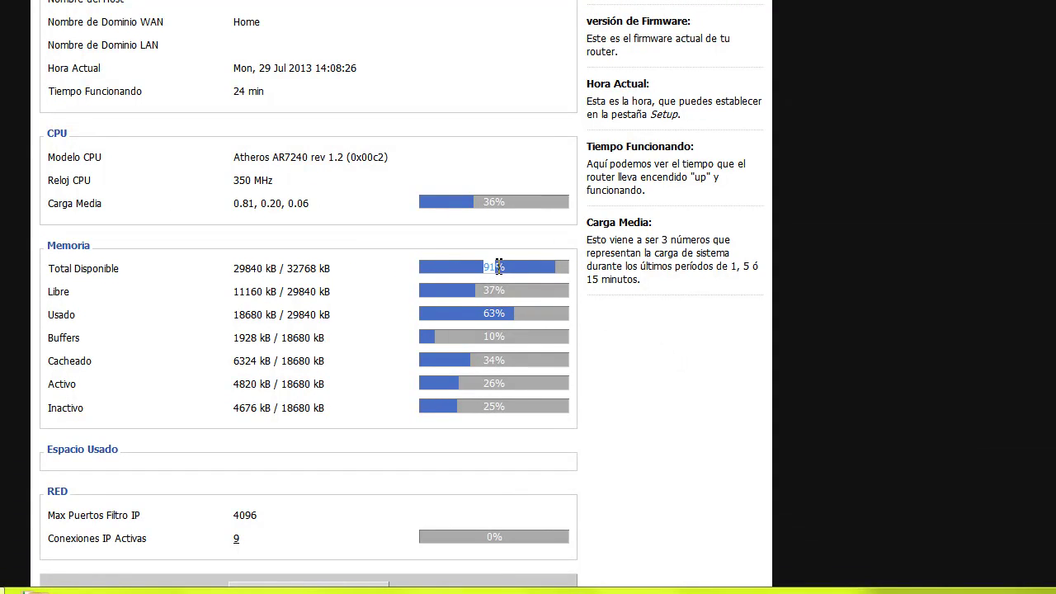
left_click(420, 264)
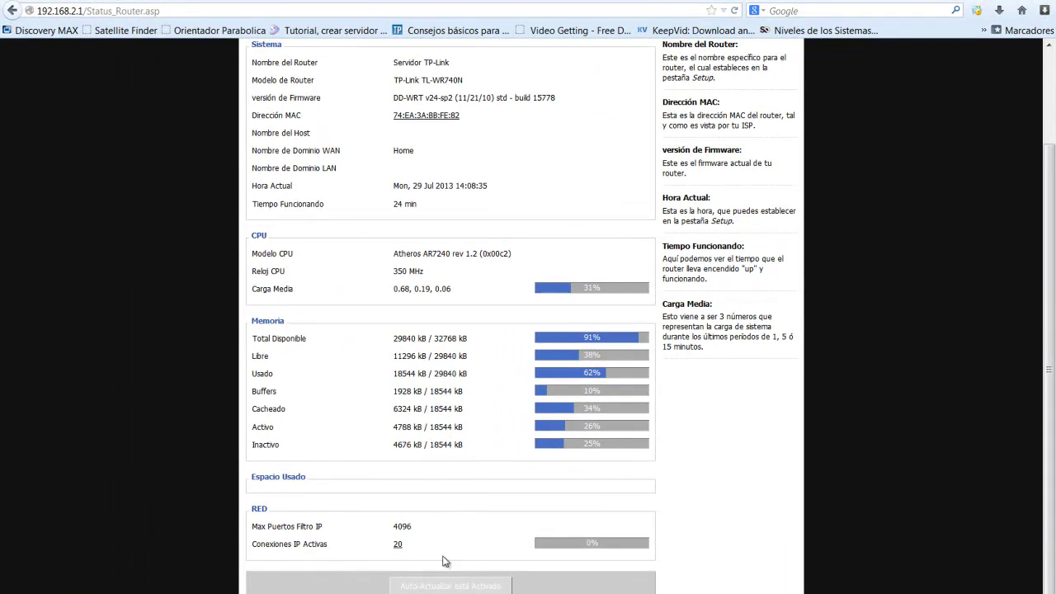
scroll(264, 152, "up", 5)
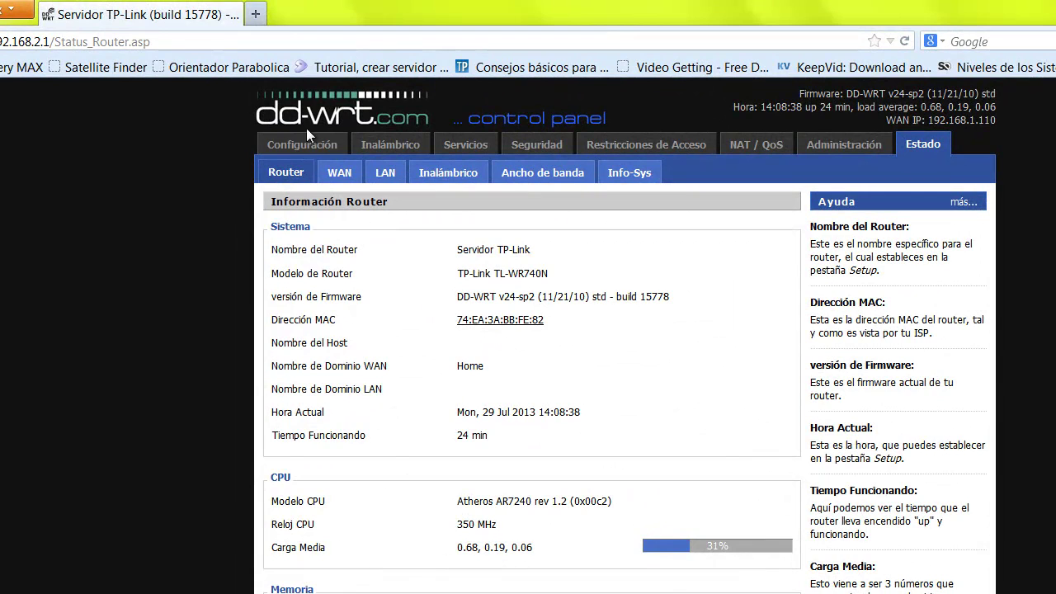
Open Configuración, then trim the address to 192.168.2.1 and load the system information page.
left_click(302, 145)
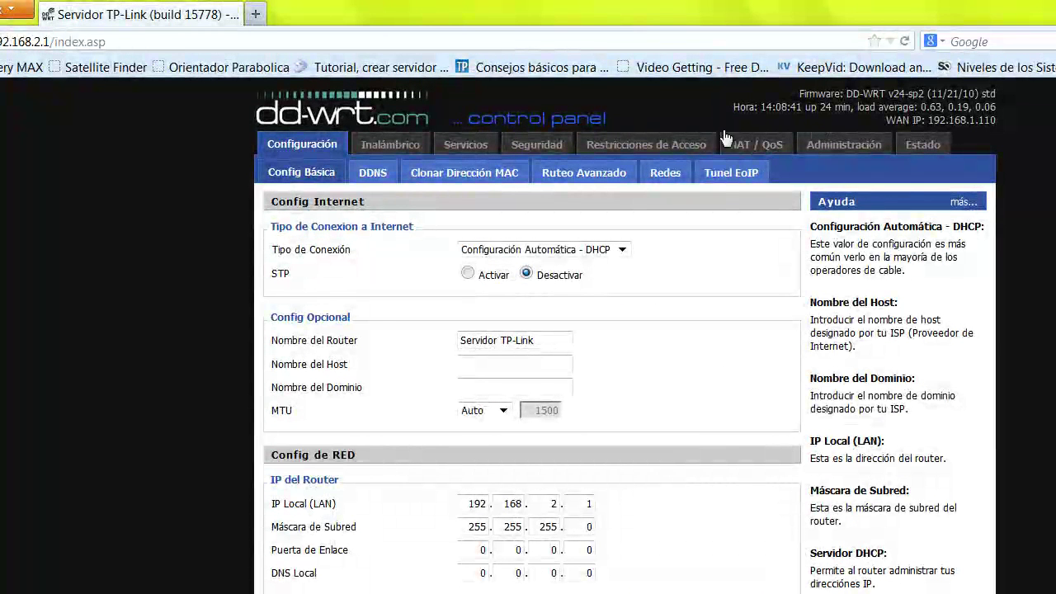
left_click(60, 41)
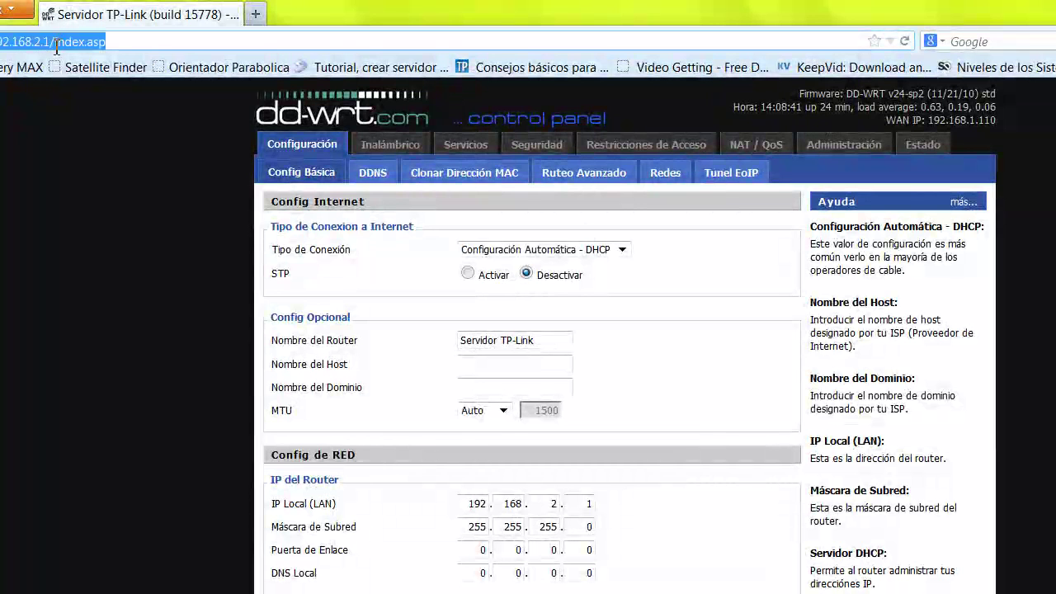
left_click(183, 46)
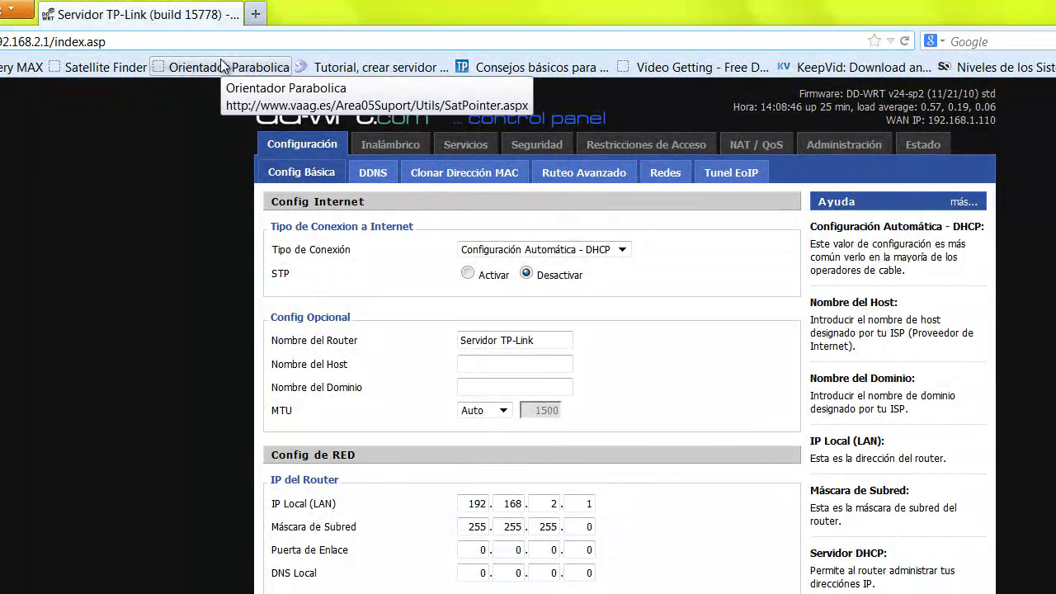
key("BackSpace")
key("BackSpace")
key("BackSpace")
key("BackSpace")
key("BackSpace")
key("BackSpace")
key("BackSpace")
key("BackSpace")
key("BackSpace")
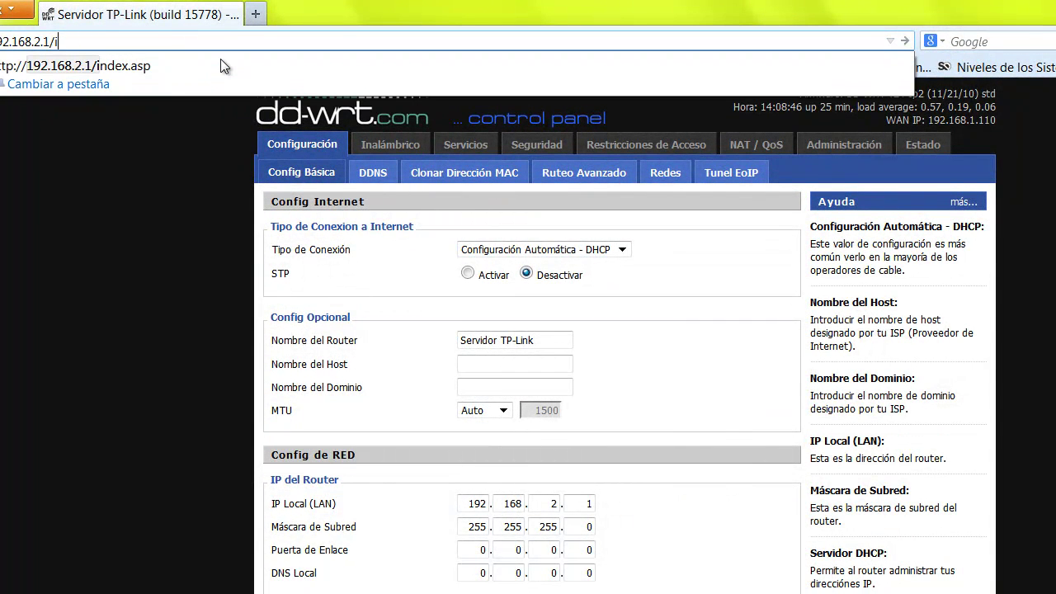
key("Return")
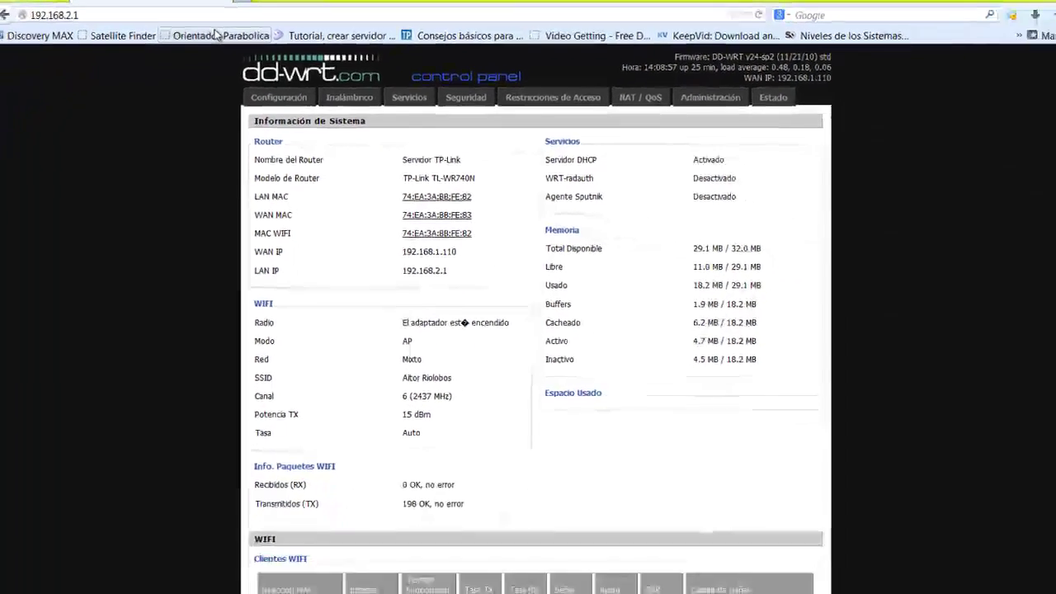
Scroll through the Información de Sistema page, dismissing a stray bookmark menu.
right_click(216, 35)
scroll(265, 559, "down", 5)
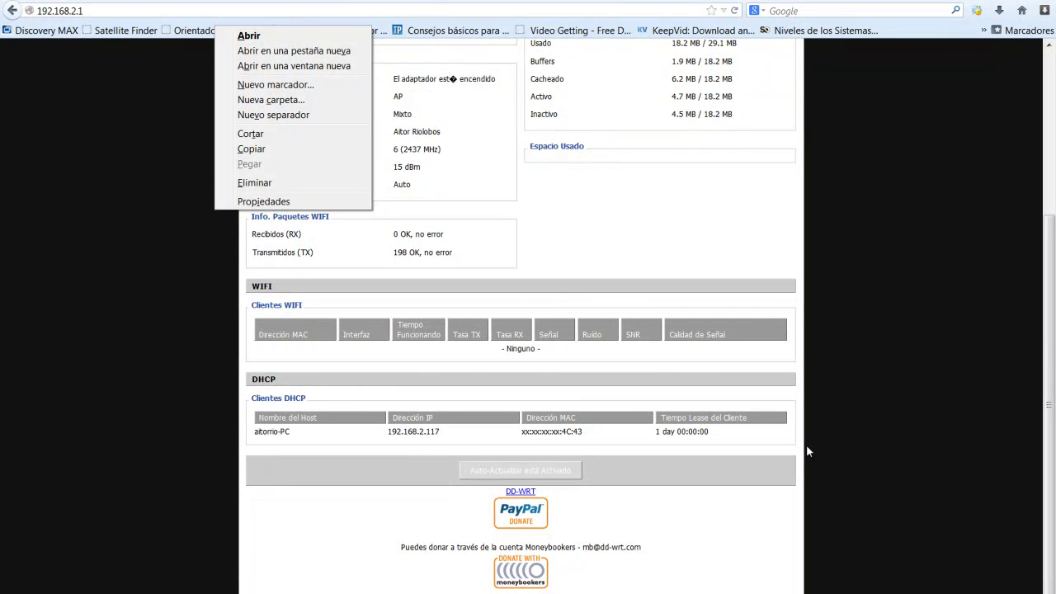
left_click(876, 397)
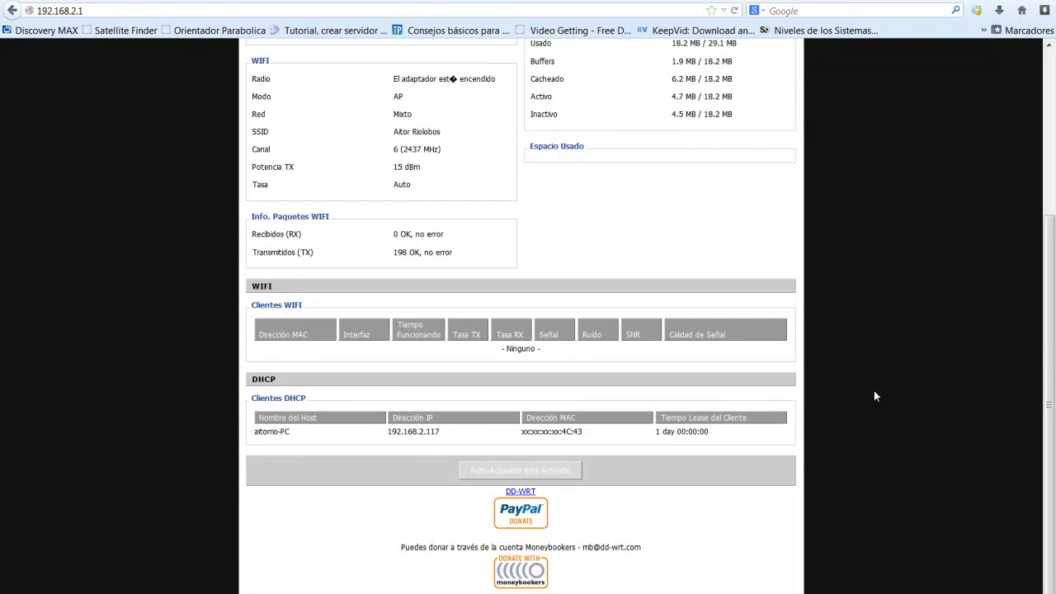
scroll(874, 402, "up", 5)
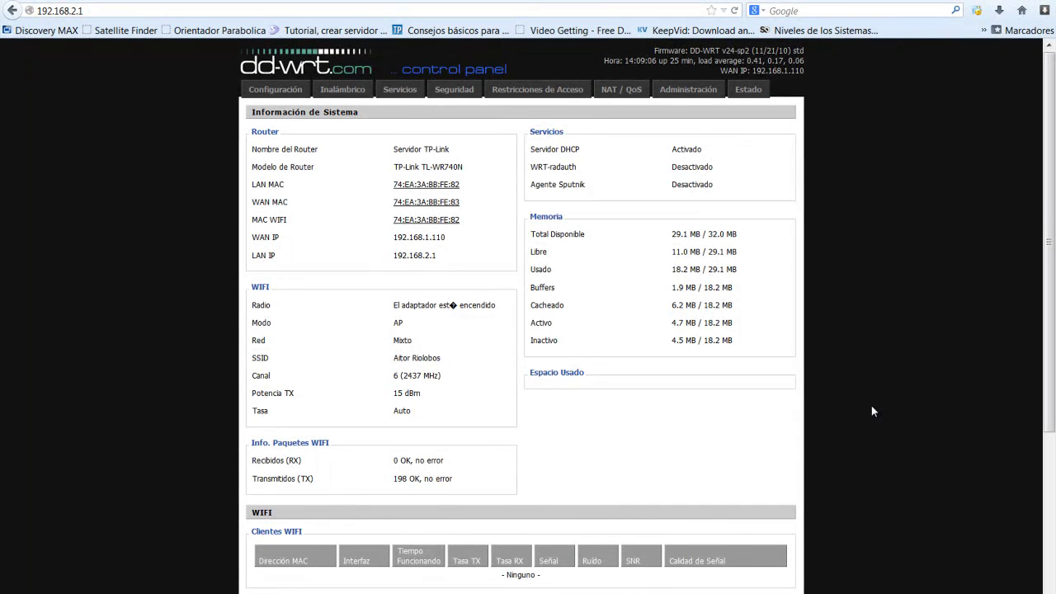